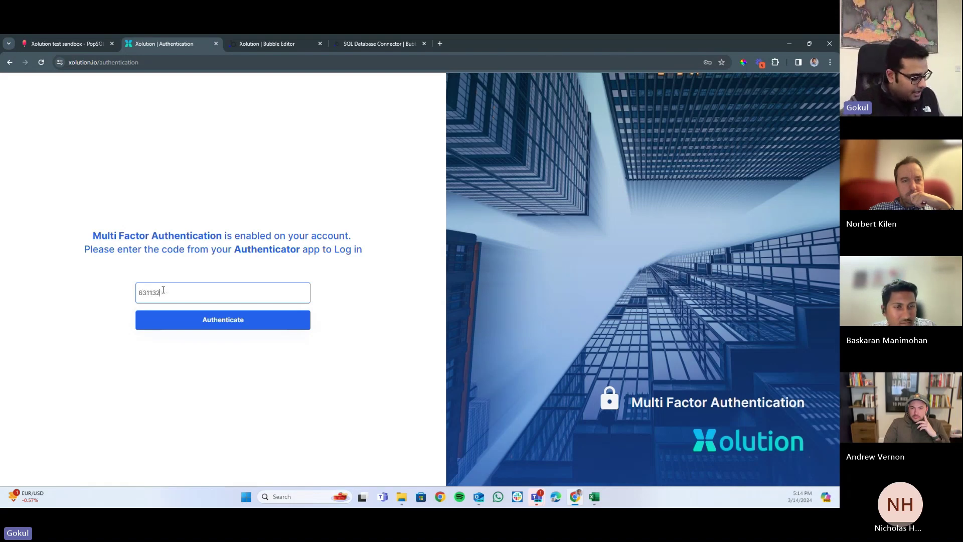
Submit the authenticator verification code to log in, and open the Acme Corp. Carveout Financials project's setup page
key("Return")
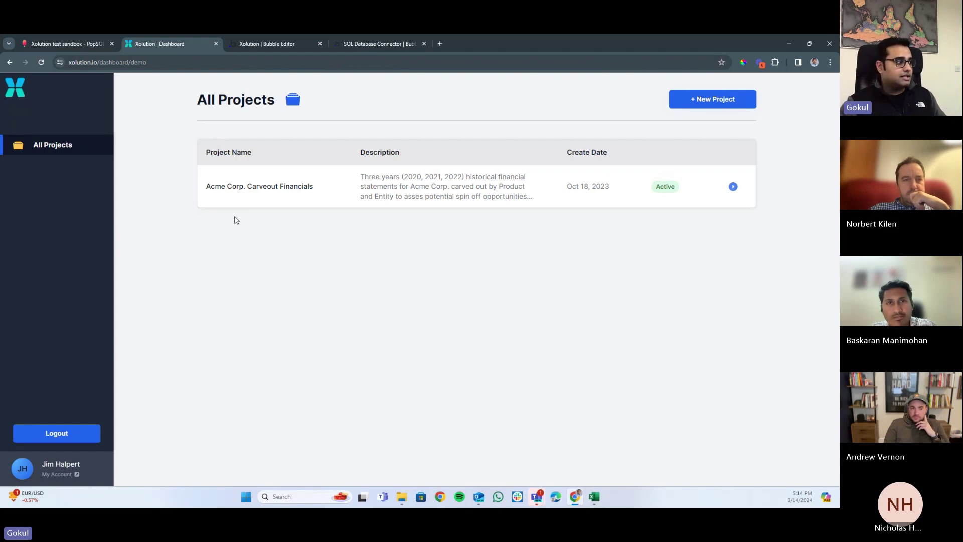
left_click(264, 200)
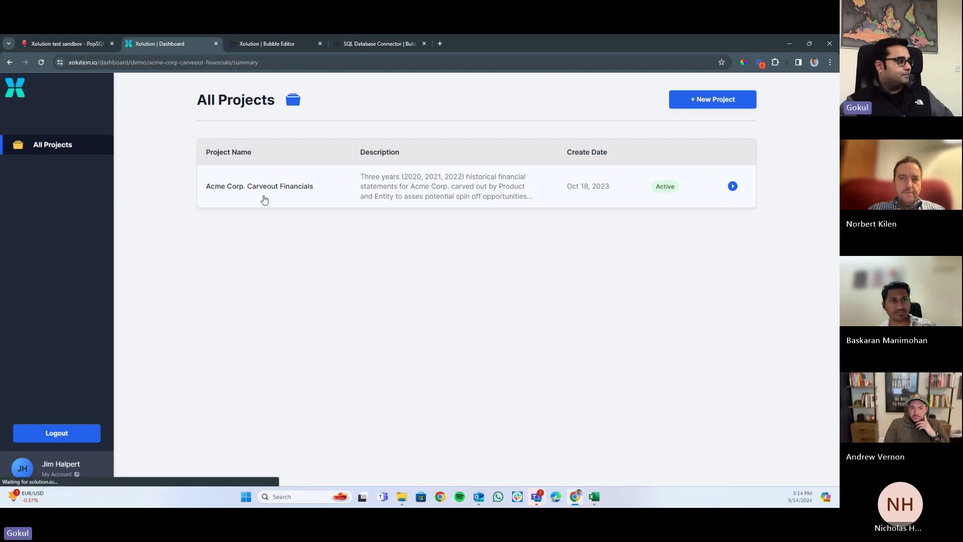
left_click(69, 260)
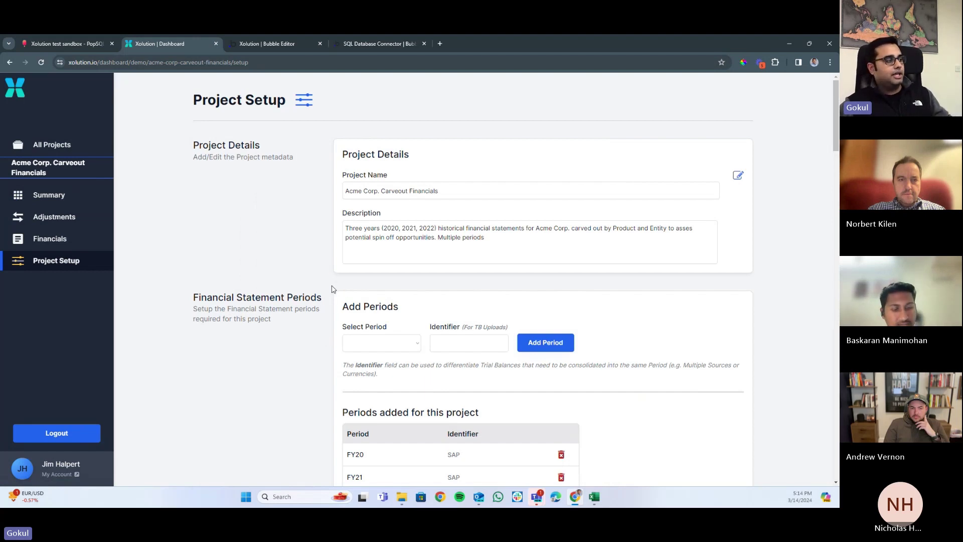
Review the project's financial statement periods and its primary and other chart of accounts sections
scroll(331, 289, "down", 3)
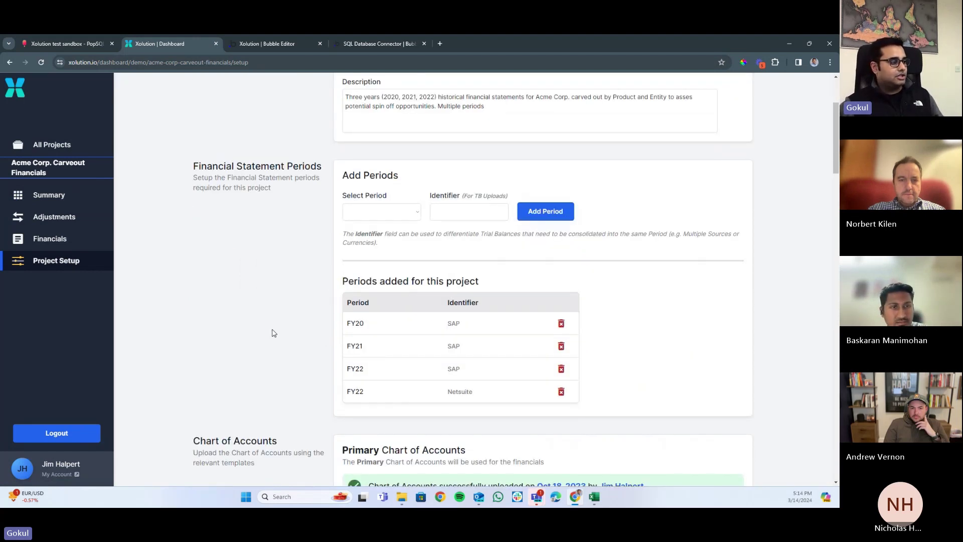
scroll(274, 333, "down", 1)
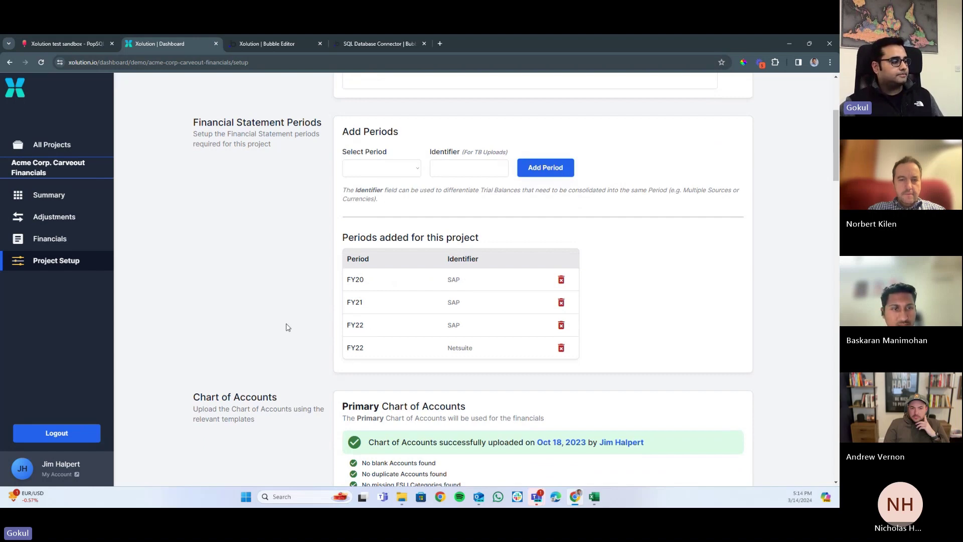
scroll(287, 328, "down", 6)
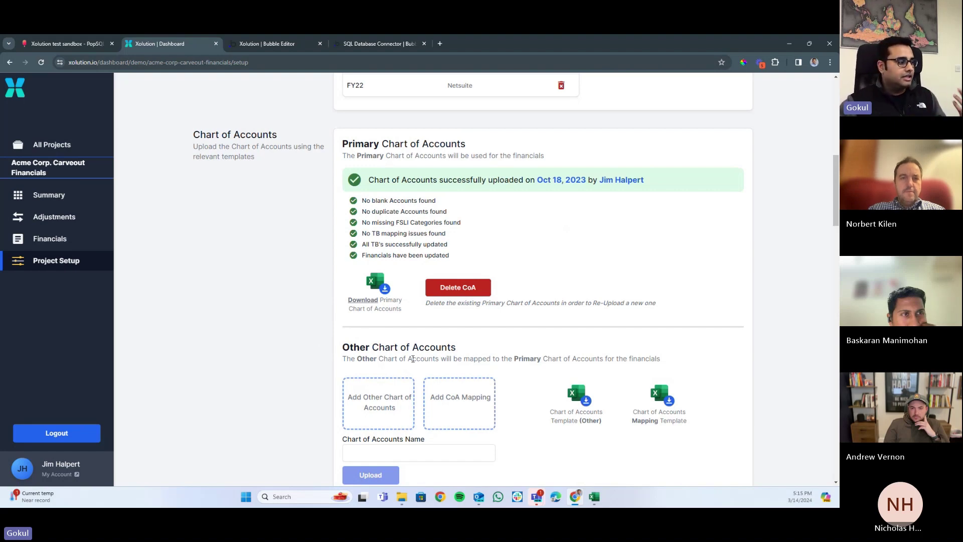
scroll(286, 304, "down", 2)
Switch to the FY20 trial balance workbook in Excel, examine its instructions, column headers and account rows, and return to the browser
left_click(593, 496)
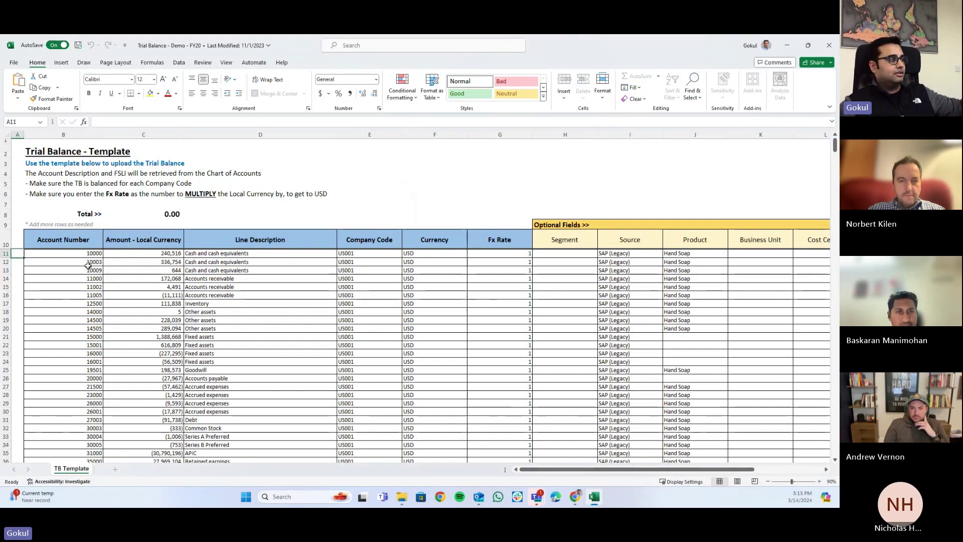
left_click_drag(80, 254, 458, 498)
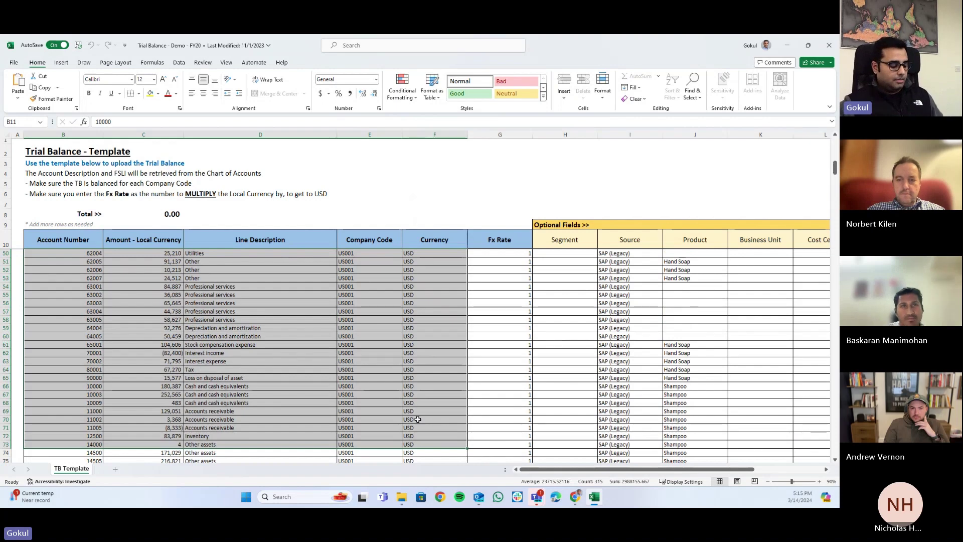
key("ctrl+Home")
left_click_drag(70, 240, 489, 241)
left_click(587, 234)
left_click(280, 279)
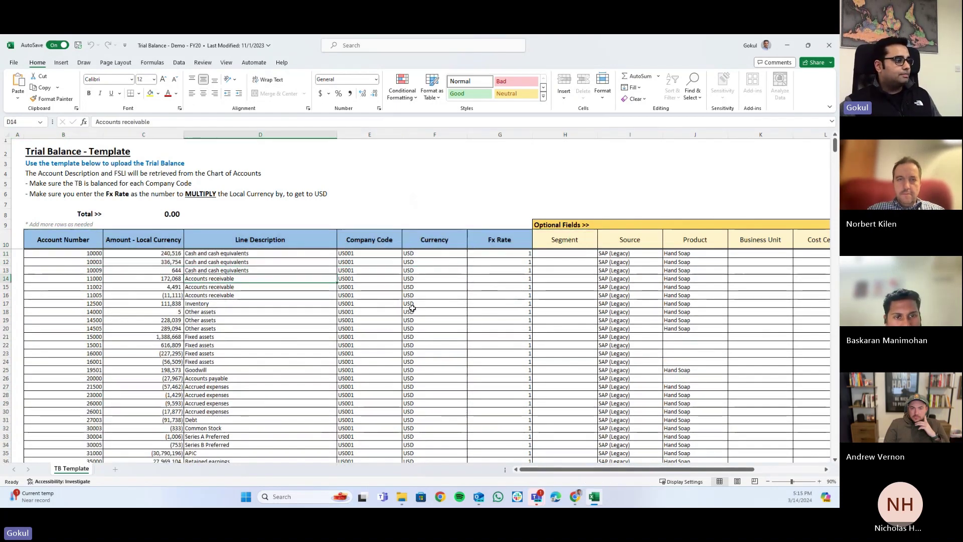
left_click_drag(75, 151, 63, 194)
left_click(63, 204)
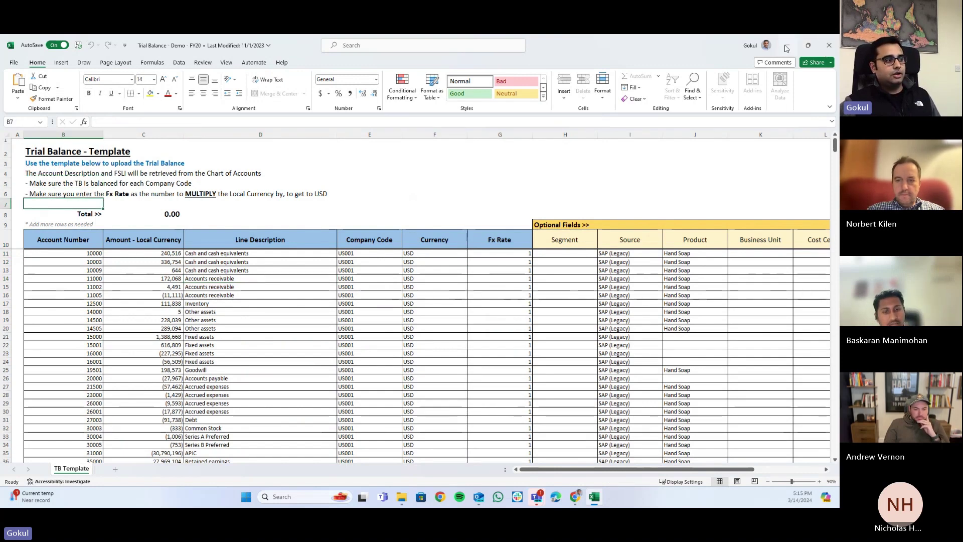
left_click(786, 45)
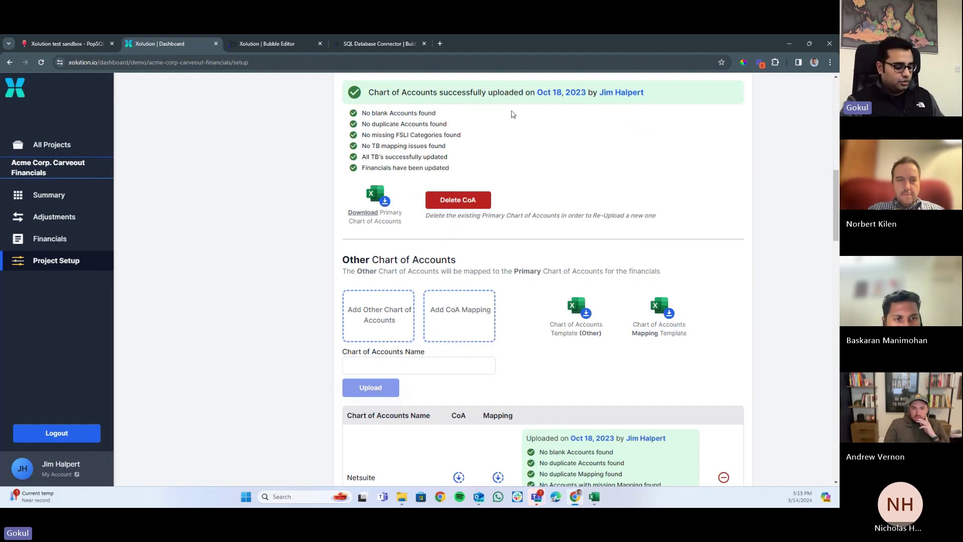
Open craftar.io in a new browser tab, look through its home page down to the testimonials, and close it
key("ctrl+t")
type("craftar.")
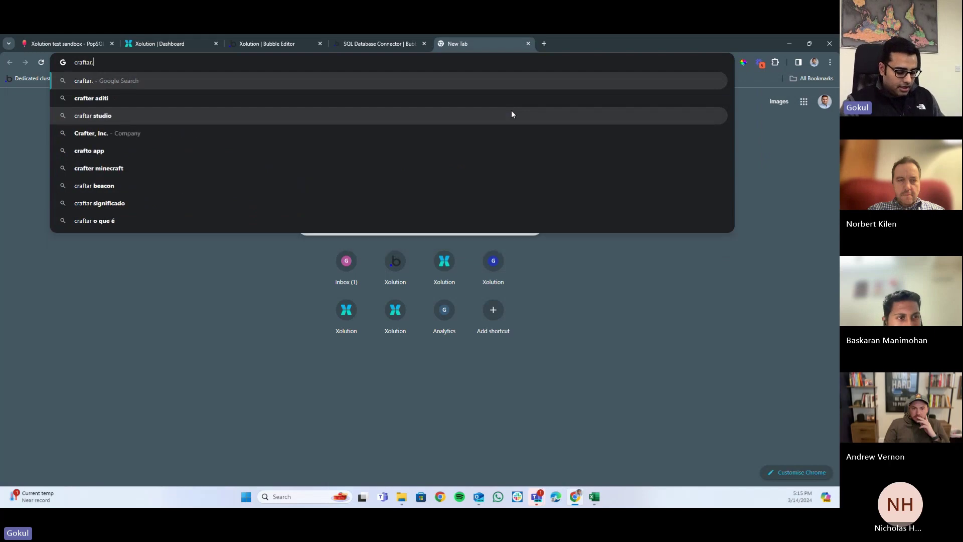
type("io")
key("Return")
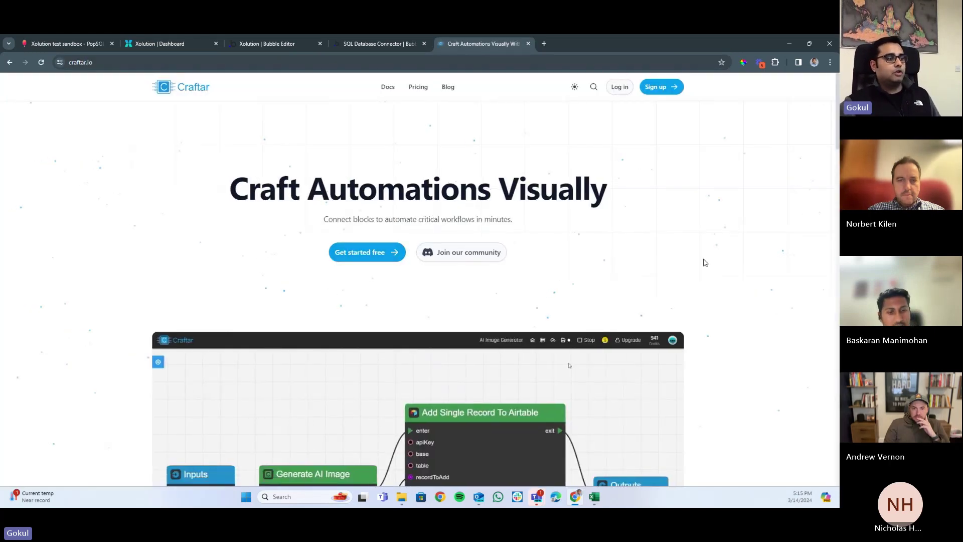
scroll(712, 270, "down", 10)
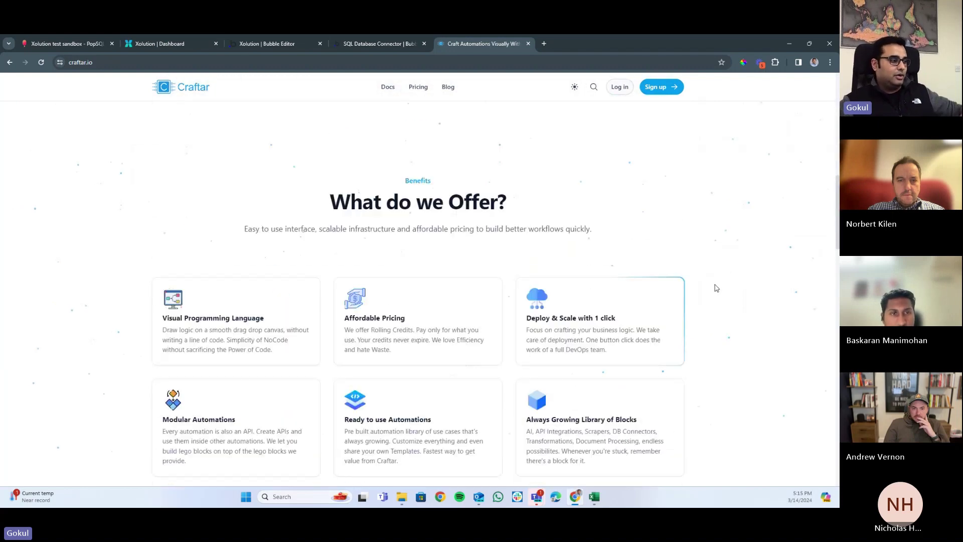
scroll(712, 286, "down", 20)
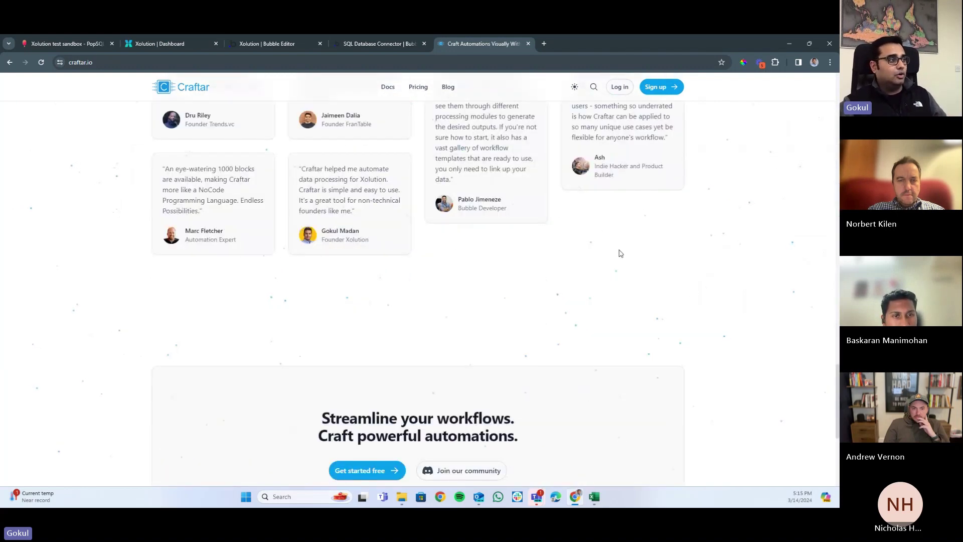
scroll(620, 253, "down", 4)
left_click(528, 44)
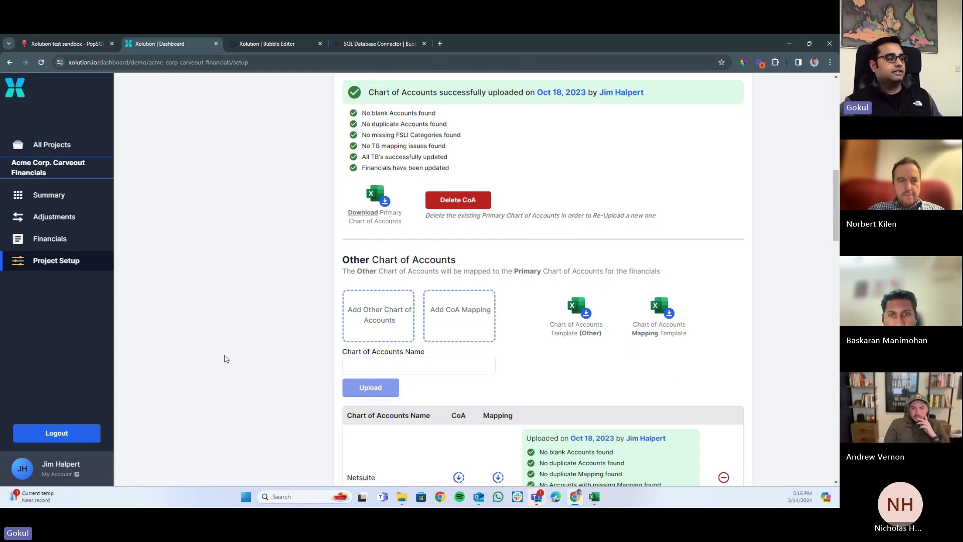
Examine the remaining setup sections: the Netsuite chart of accounts mapping, trial balance upload checks, and team roles
scroll(231, 352, "down", 2)
scroll(231, 352, "down", 1)
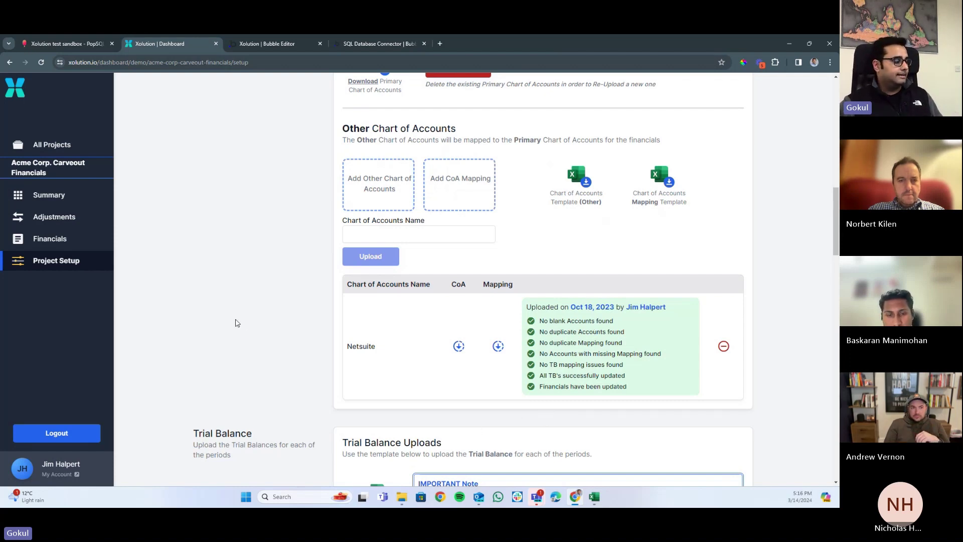
scroll(238, 321, "down", 10)
scroll(244, 326, "down", 5)
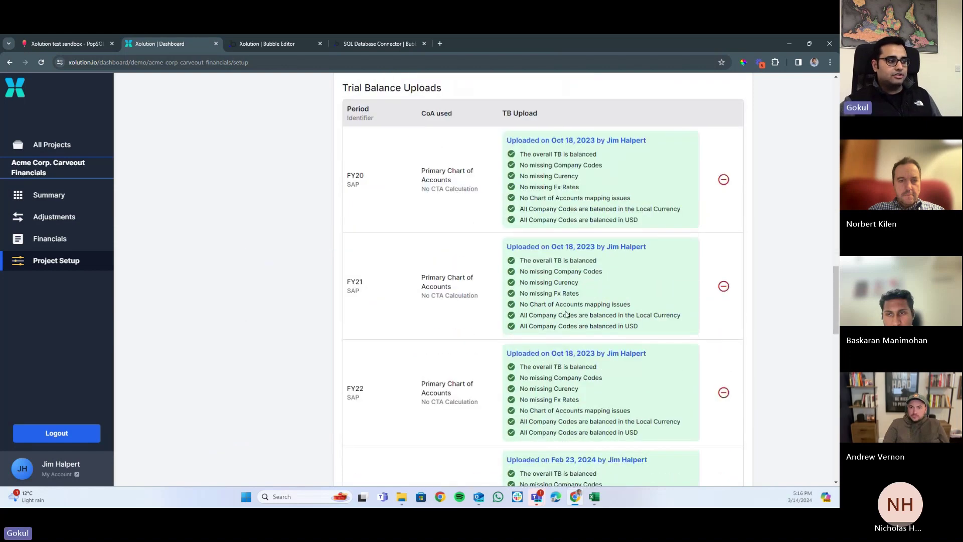
scroll(341, 321, "down", 8)
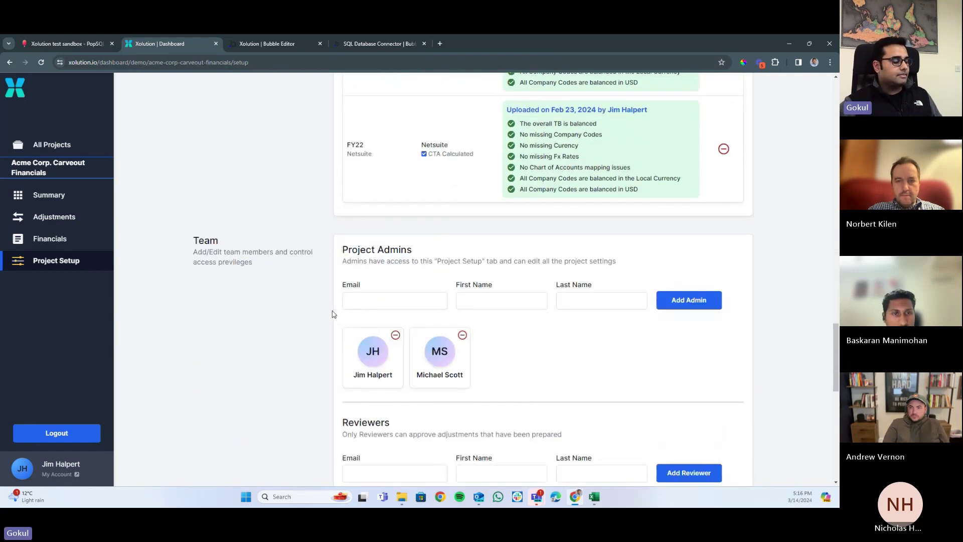
scroll(332, 353, "down", 5)
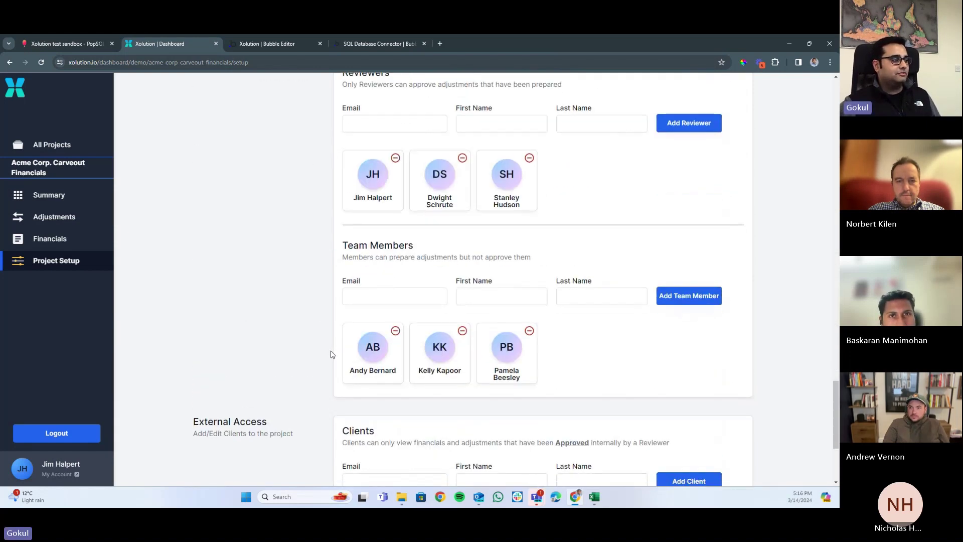
scroll(288, 333, "up", 7)
scroll(287, 331, "up", 2)
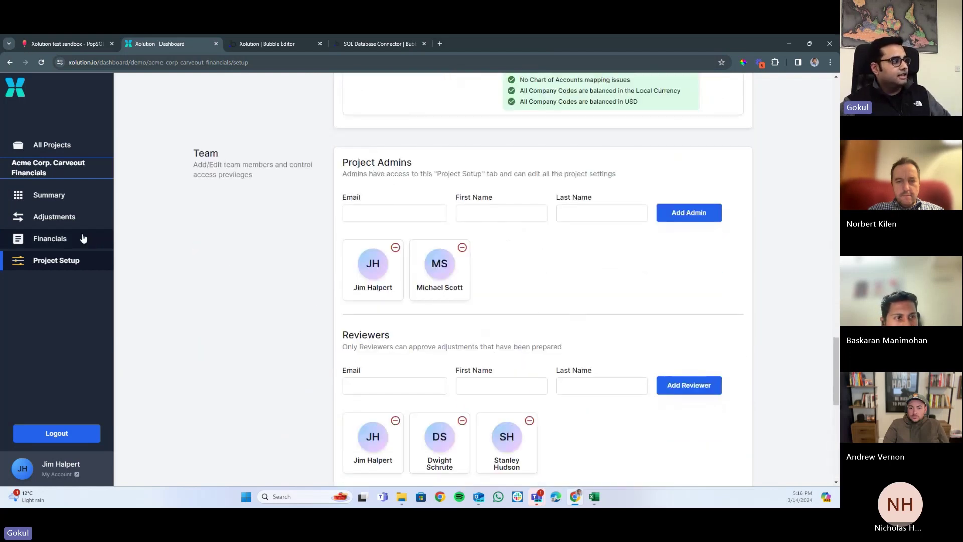
scroll(505, 235, "up", 4)
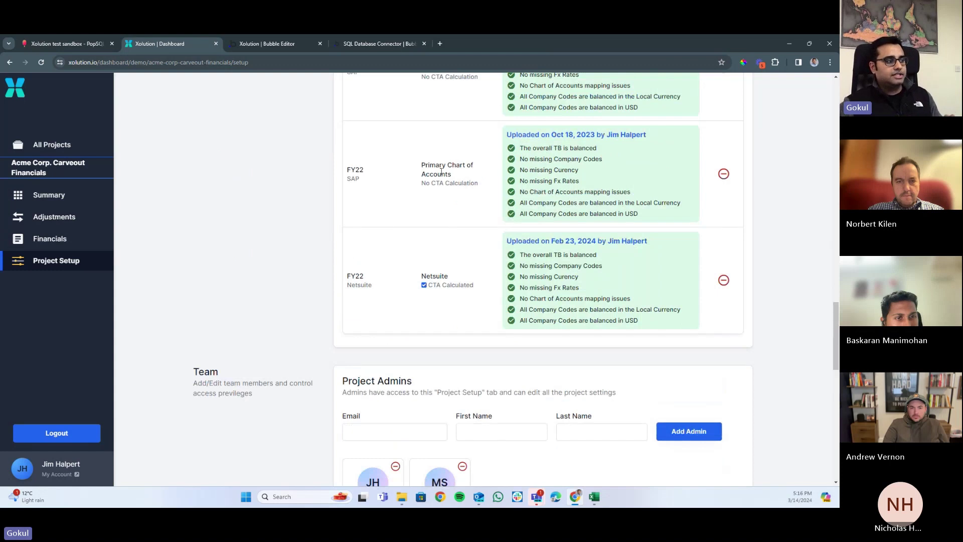
Open the project's financials overview and review the P&L and balance sheet tables
left_click(53, 238)
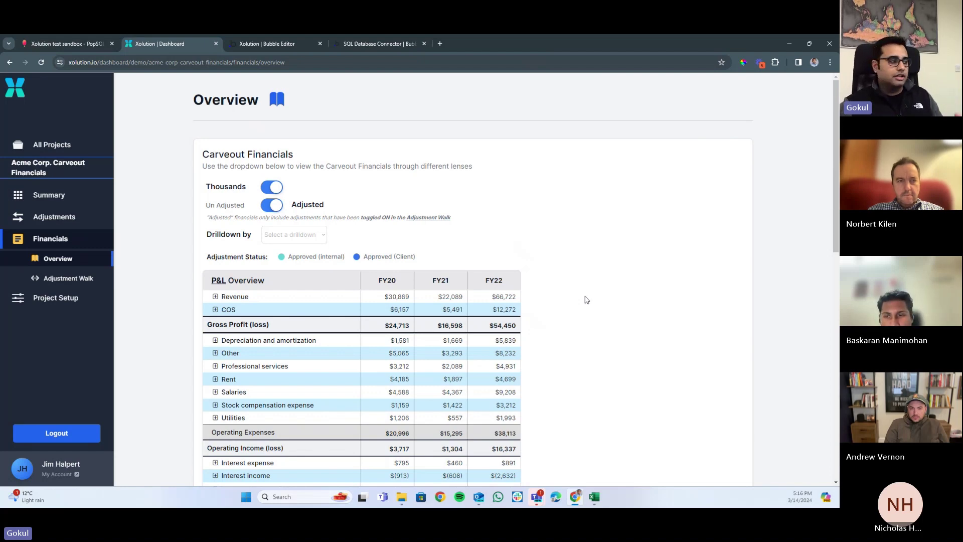
scroll(586, 300, "down", 6)
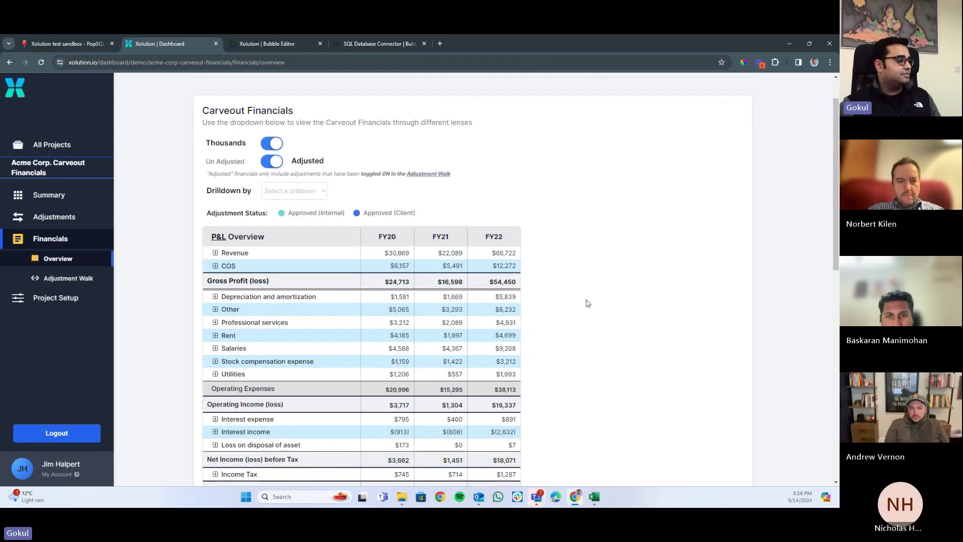
scroll(587, 313, "down", 3)
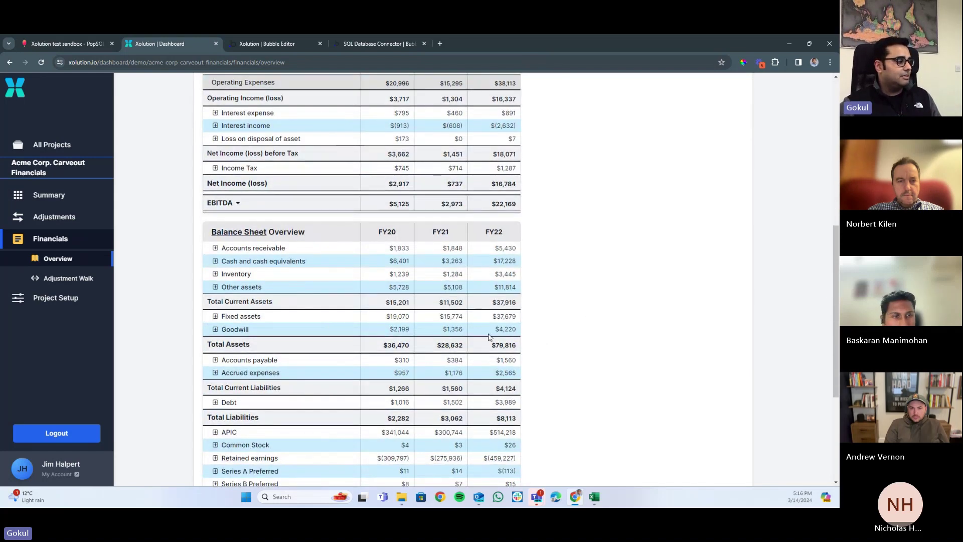
scroll(542, 349, "up", 1)
scroll(542, 349, "up", 8)
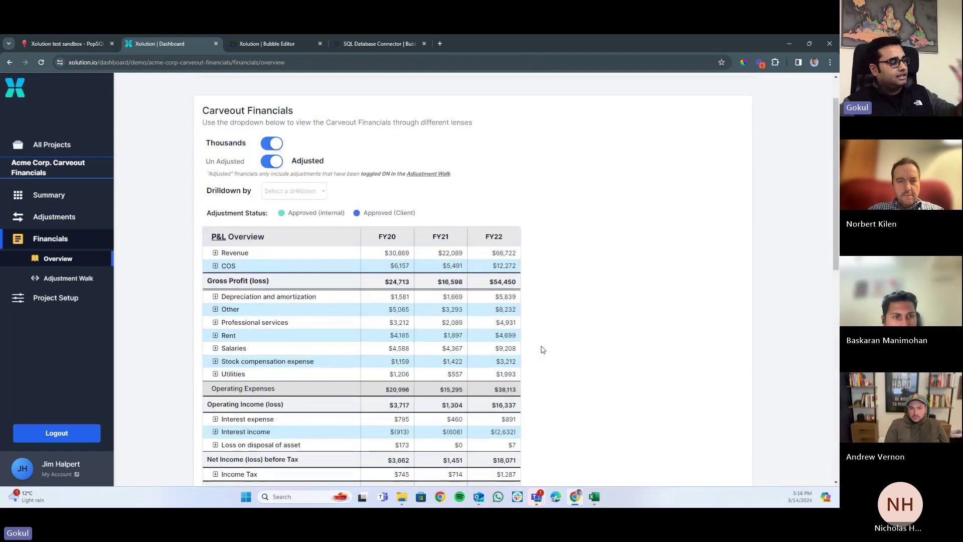
Expand the Professional services line in the P&L to inspect its underlying accounts, and collapse it again
scroll(542, 347, "down", 1)
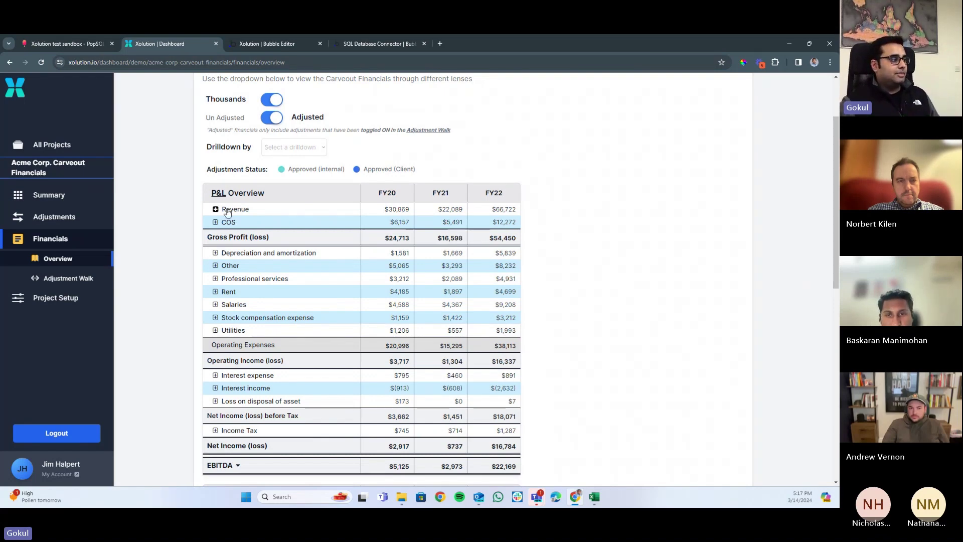
left_click(239, 282)
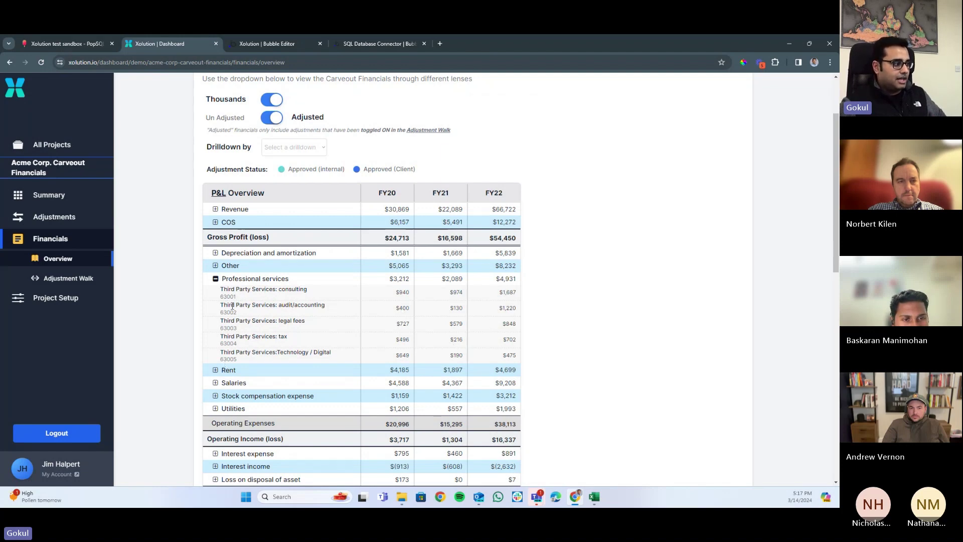
left_click(215, 279)
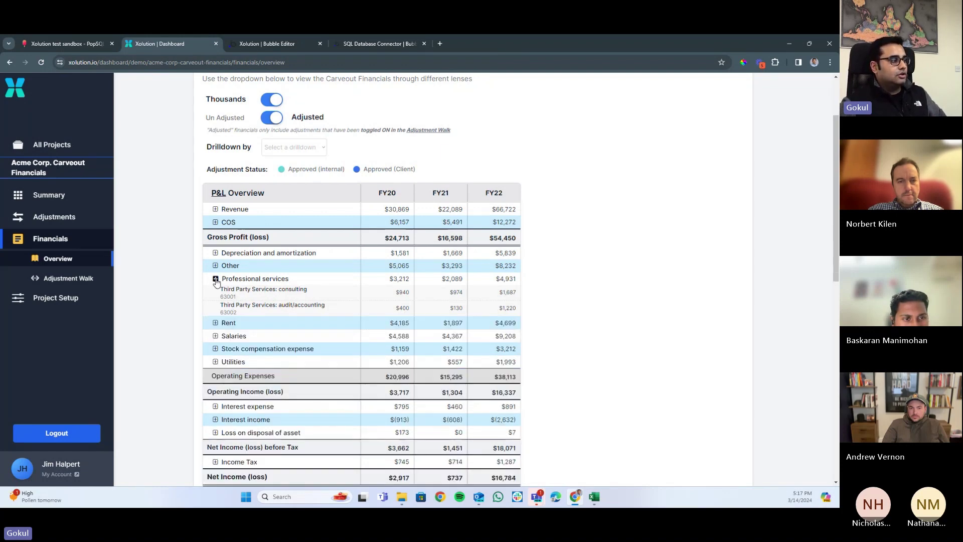
Expand the EBITDA breakout below the P&L to inspect its components, and collapse it again
scroll(230, 293, "down", 3)
scroll(238, 300, "up", 1)
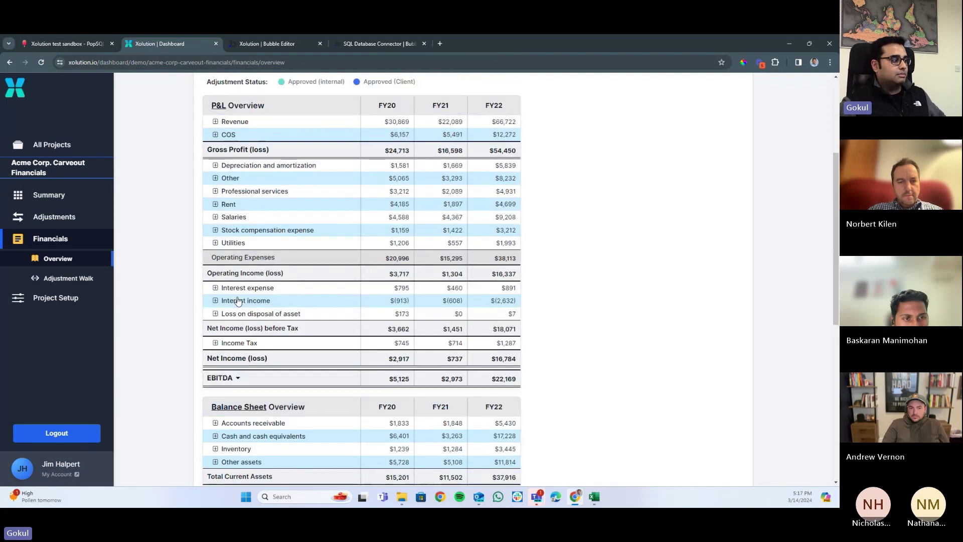
scroll(239, 311, "down", 1)
left_click(234, 335)
scroll(386, 288, "down", 2)
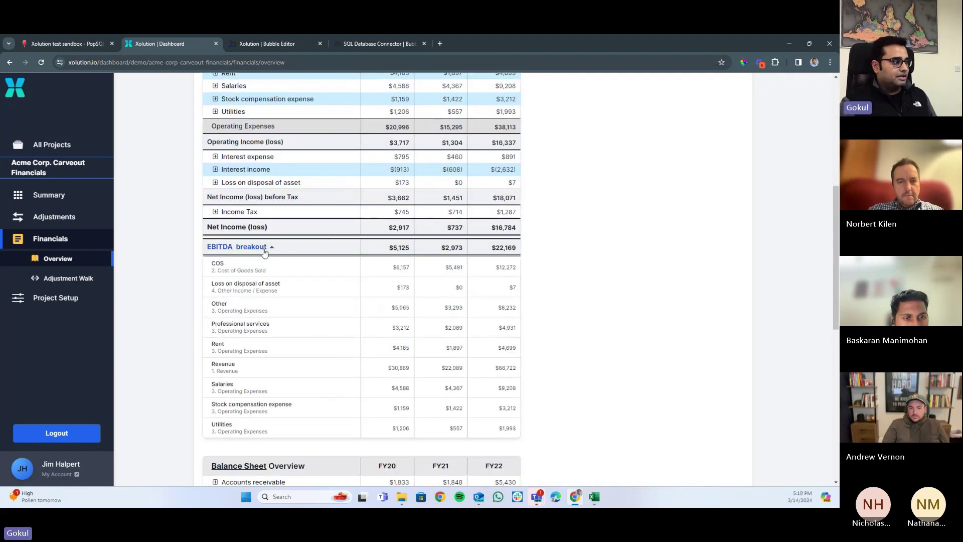
left_click(251, 247)
scroll(241, 225, "up", 3)
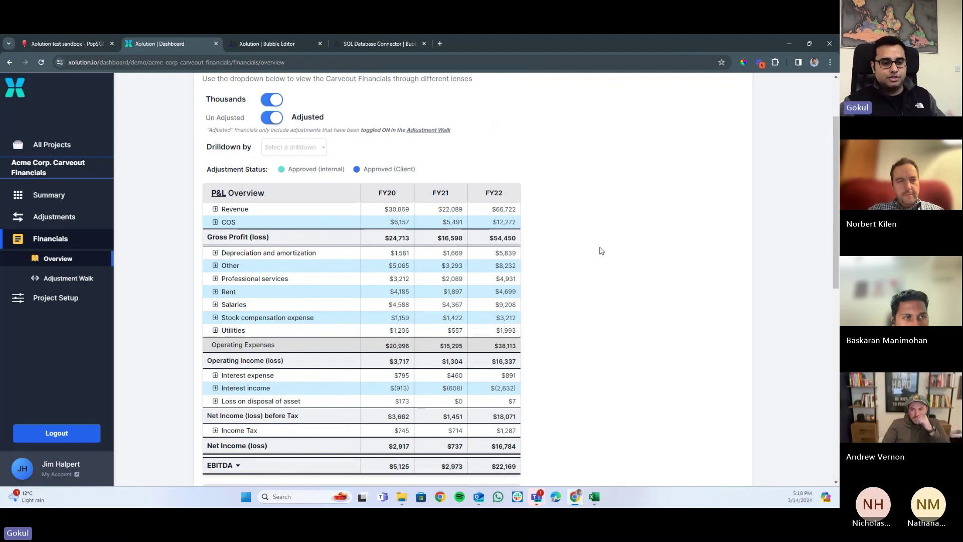
Look briefly at the Xolution project in the Bubble editor and return to the dashboard
scroll(605, 254, "up", 1)
scroll(604, 251, "down", 1)
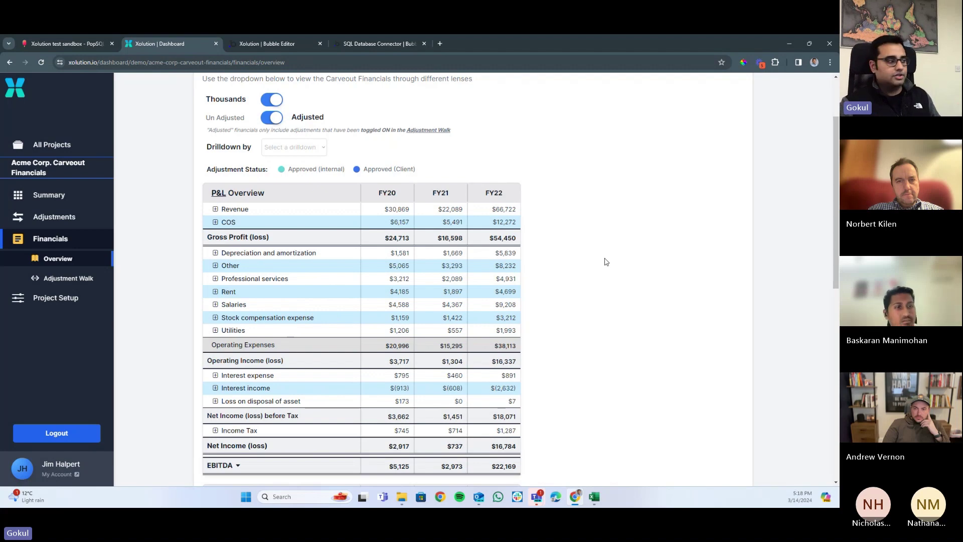
left_click(289, 44)
left_click(186, 44)
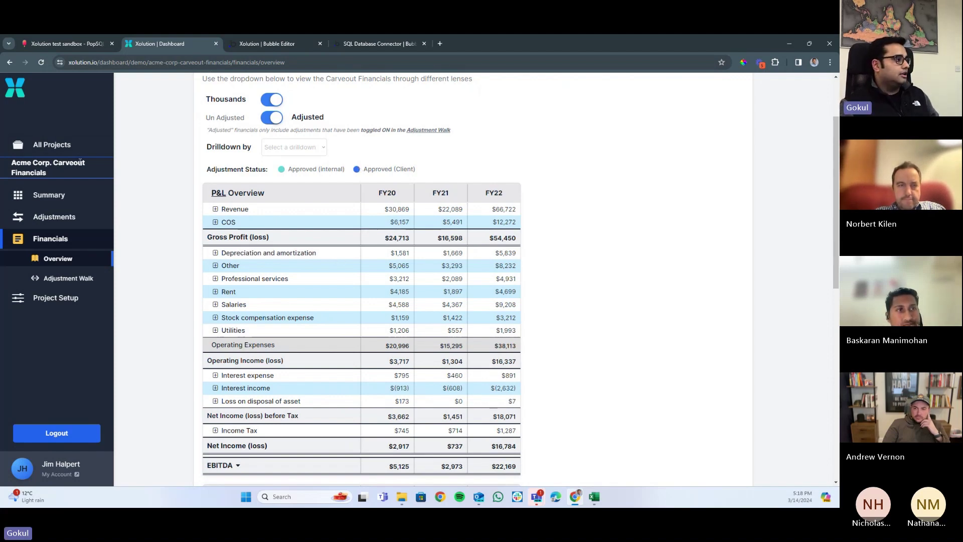
Set the carveout financials' drilldown to Company Code and refresh the financials
scroll(294, 150, "up", 2)
left_click(301, 239)
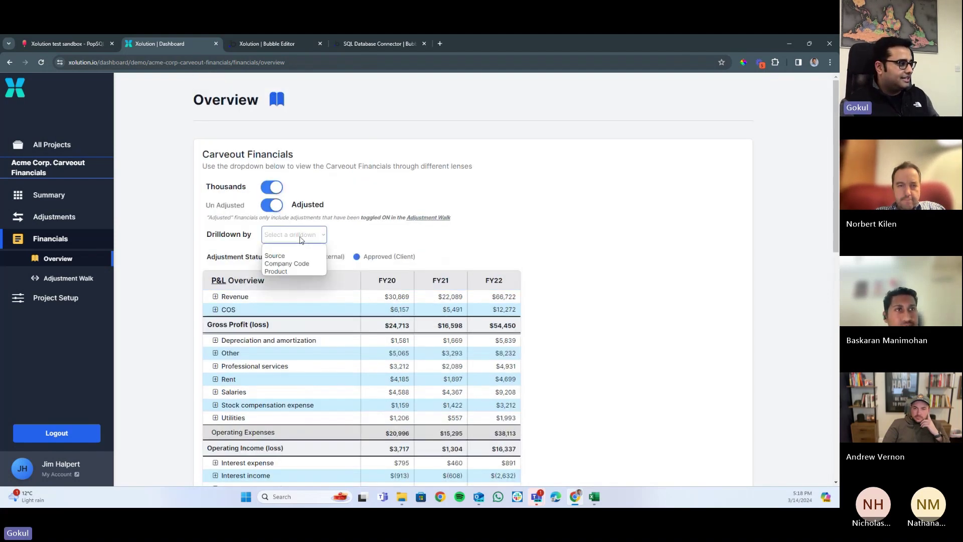
left_click(295, 264)
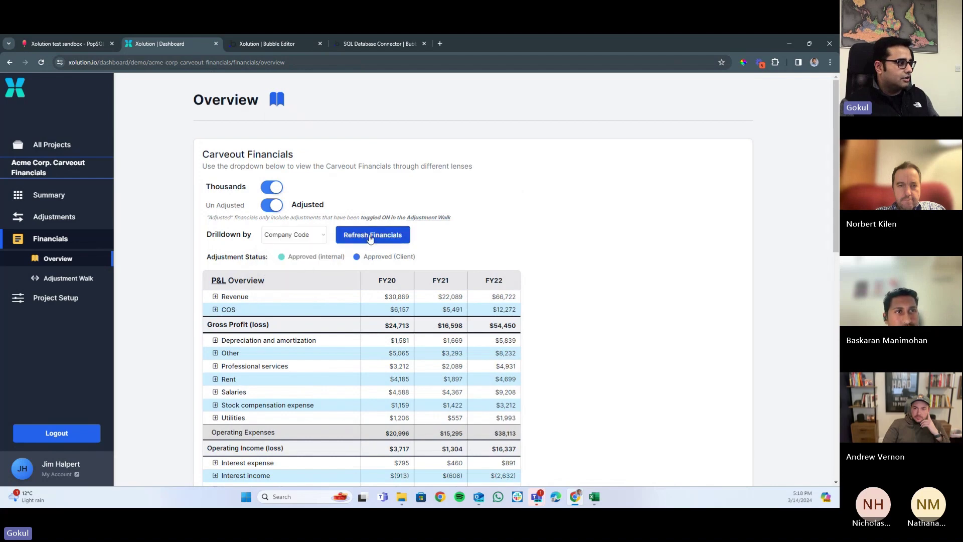
left_click(370, 236)
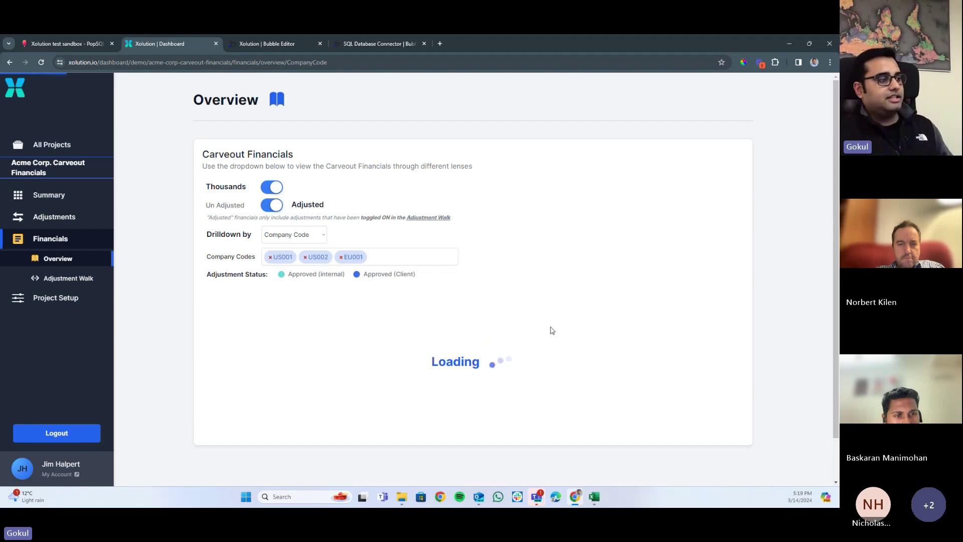
Review the P&L by Company Code across the US001, US002 and EU001 columns for FY20 to FY22
scroll(667, 356, "down", 3)
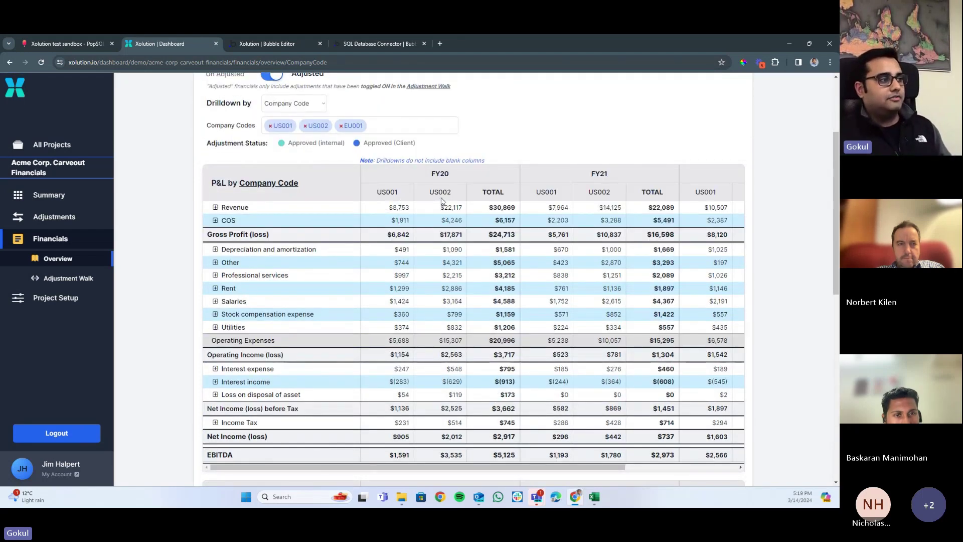
scroll(576, 321, "right", 3)
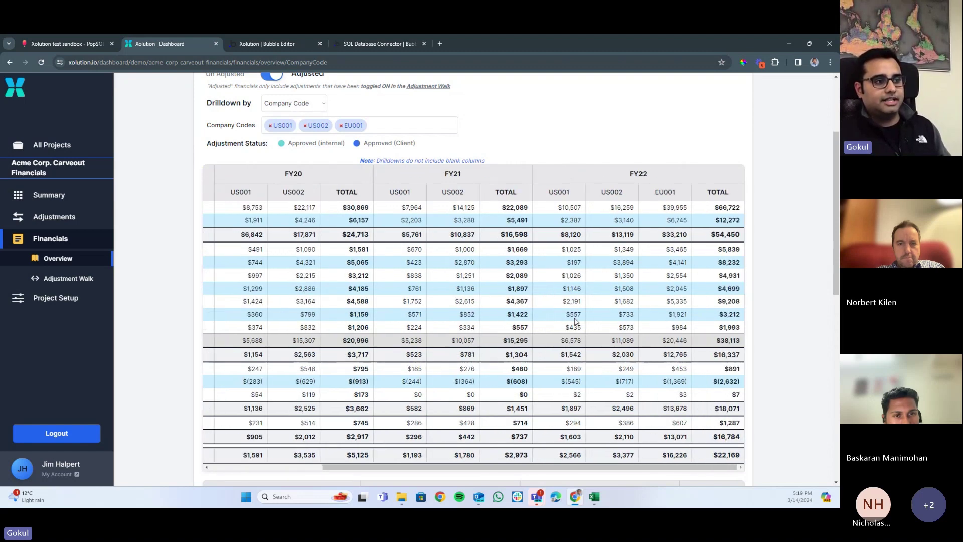
scroll(575, 321, "left", 3)
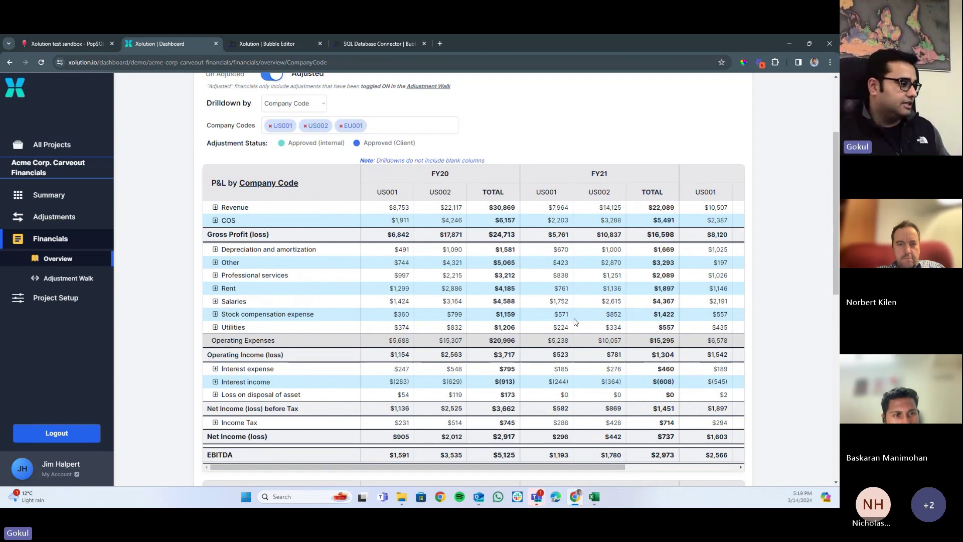
scroll(576, 321, "down", 1)
Clear the Company Code drilldown, refresh the financials to the plain overview, and reload the page
scroll(576, 321, "up", 4)
left_click(307, 238)
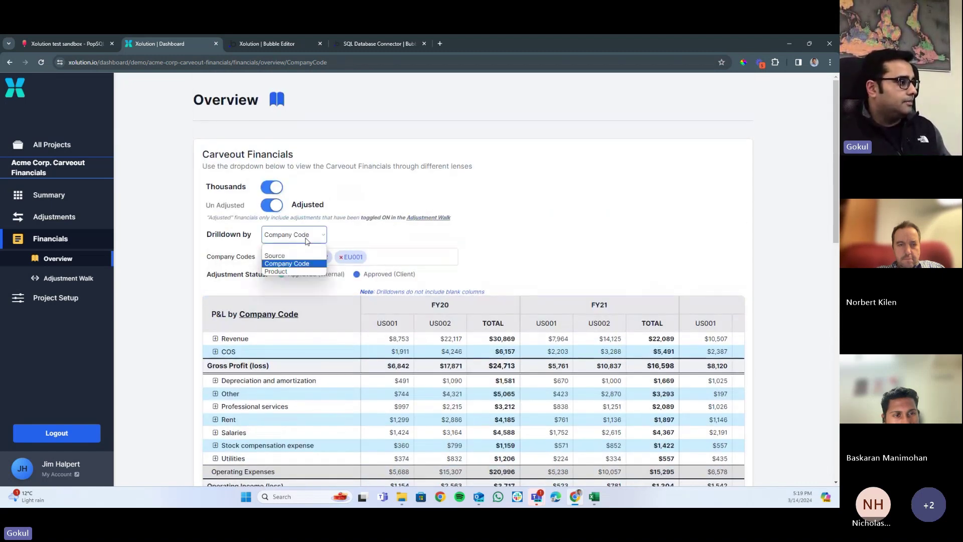
left_click(308, 248)
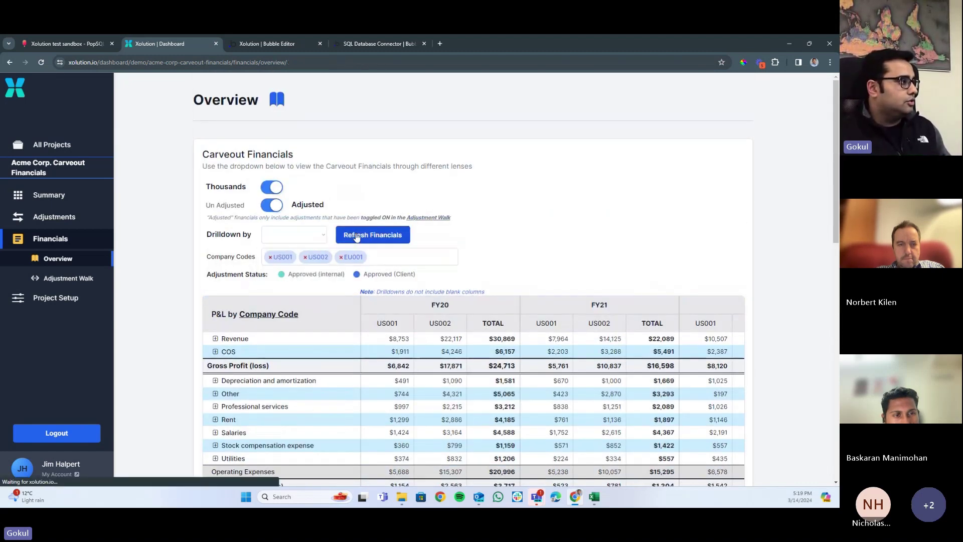
left_click(258, 43)
left_click(160, 43)
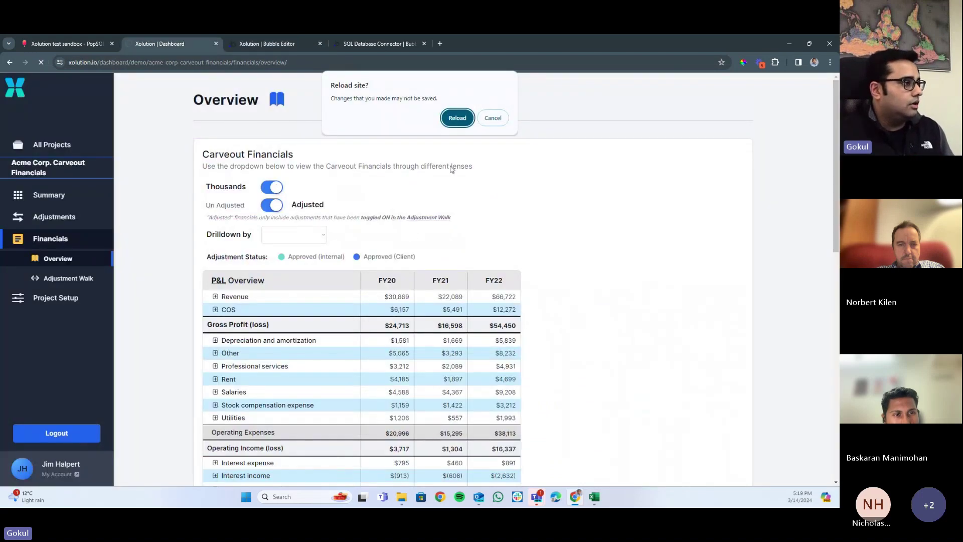
left_click(457, 118)
Switch to the Bubble editor and hide the RG BS by Period group inside Group Overview on the canvas
key("ctrl+Tab")
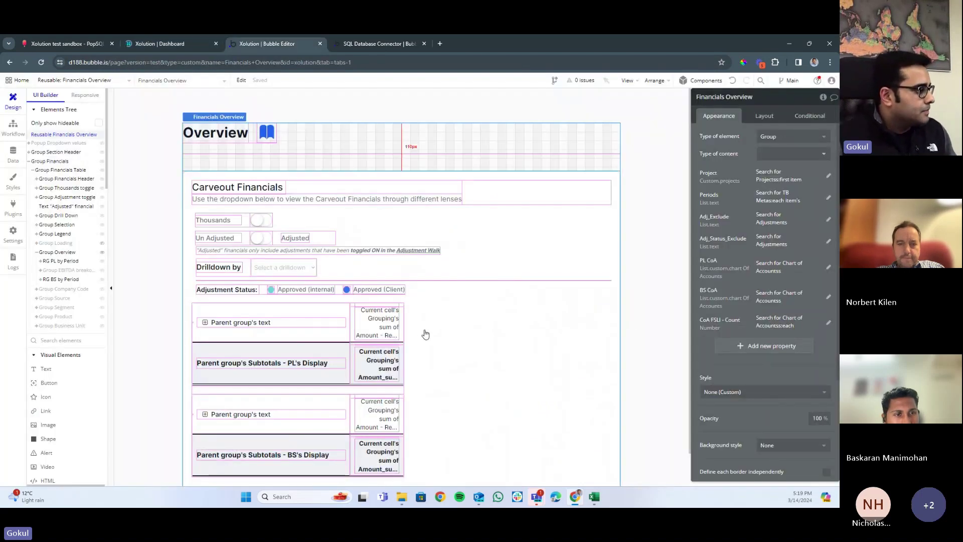
scroll(426, 334, "down", 1)
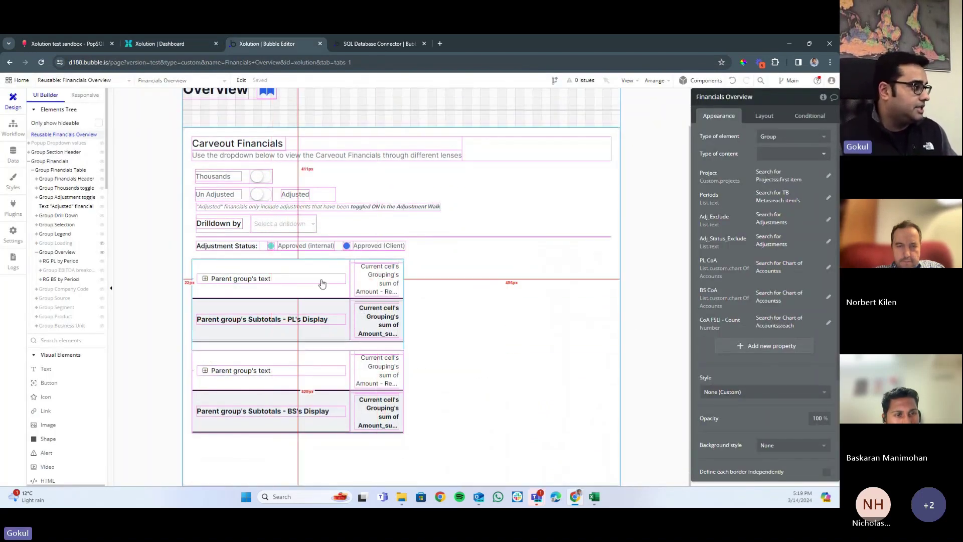
left_click(56, 261)
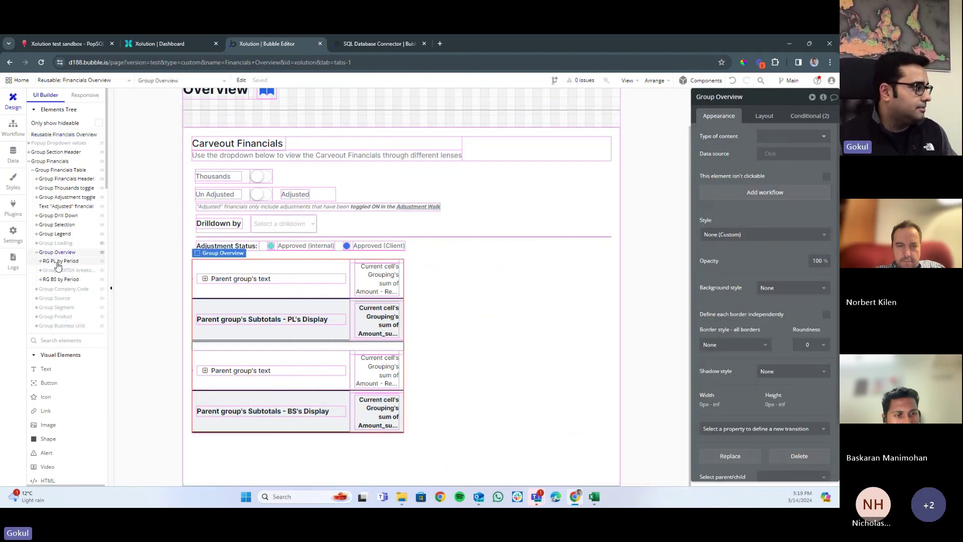
left_click(102, 280)
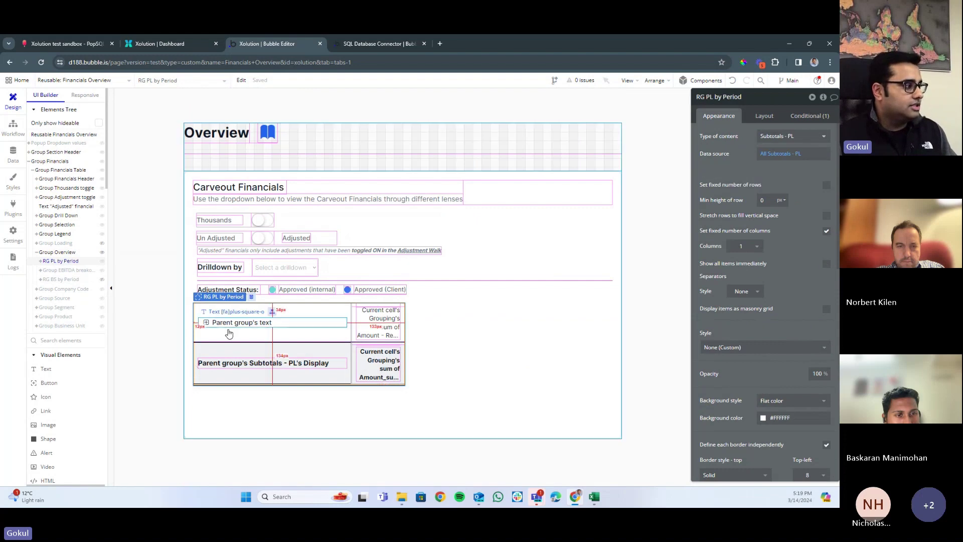
Expand RG PL by Period in the elements tree and reveal its header, account detail, custom subtotal and the EBITDA breakout group
left_click(41, 261)
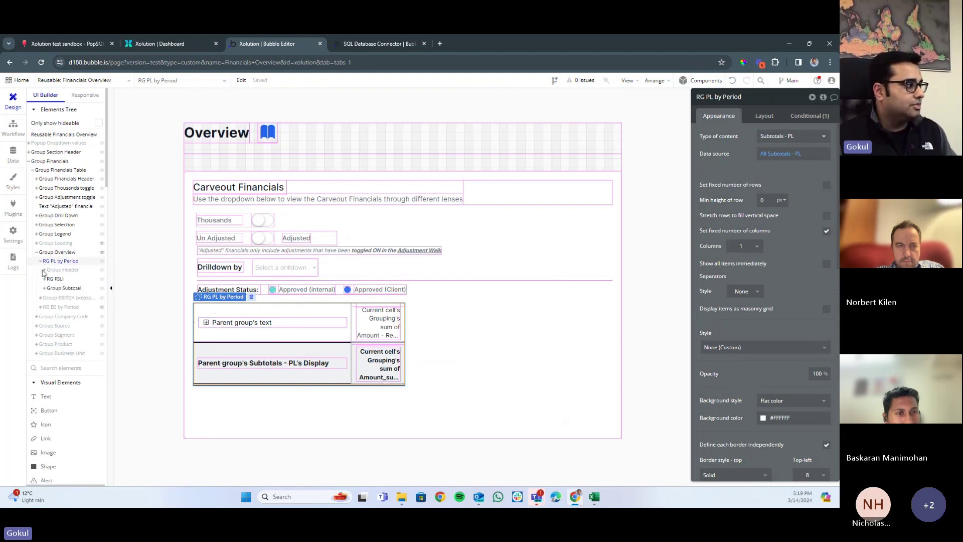
left_click(52, 271)
left_click(45, 279)
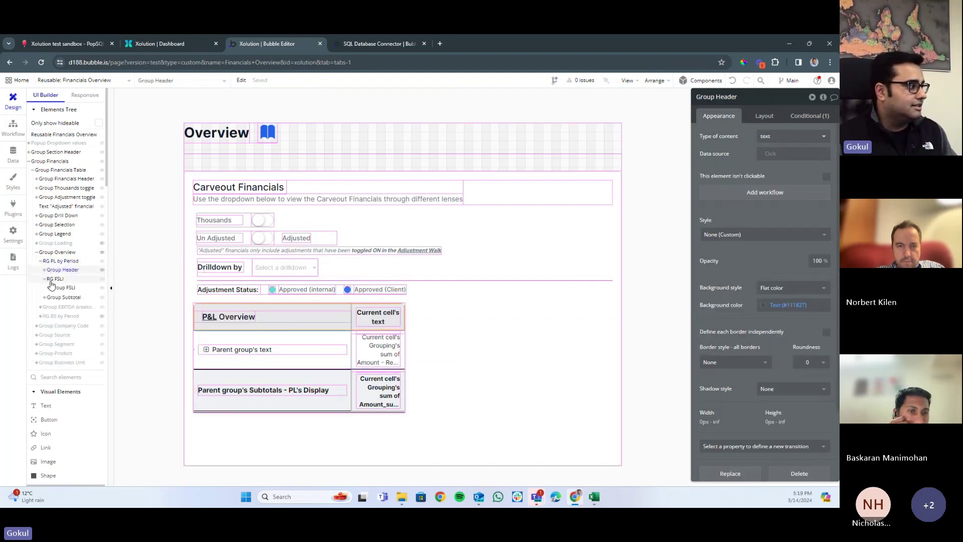
left_click(48, 287)
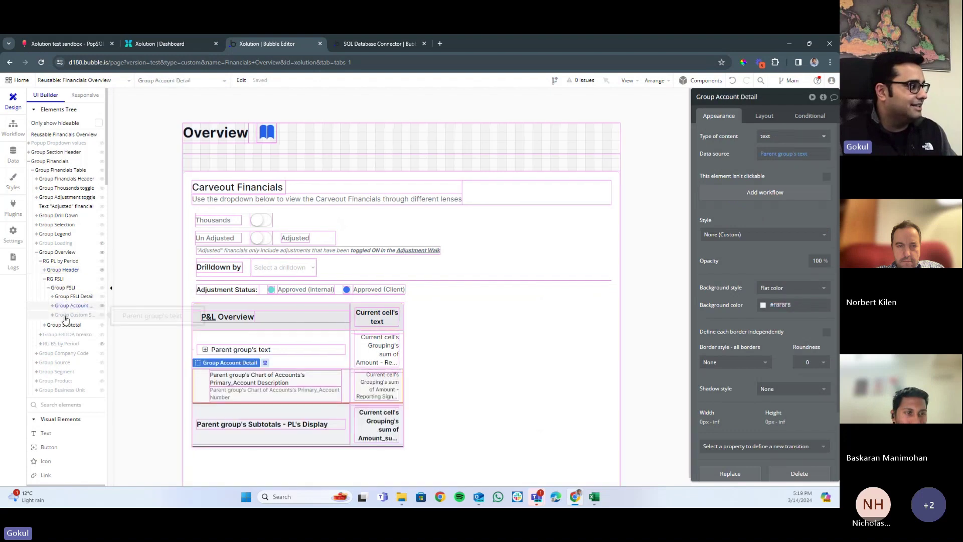
left_click(65, 335)
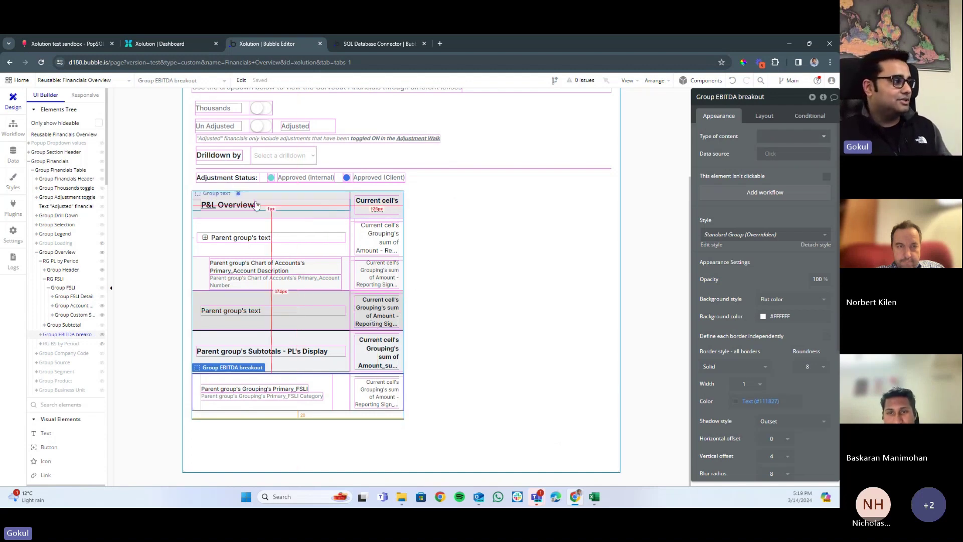
Inspect the RG PL by Period repeating group's data source and compare its structure with the P&L subtotals on the Xolution dashboard
left_click(53, 261)
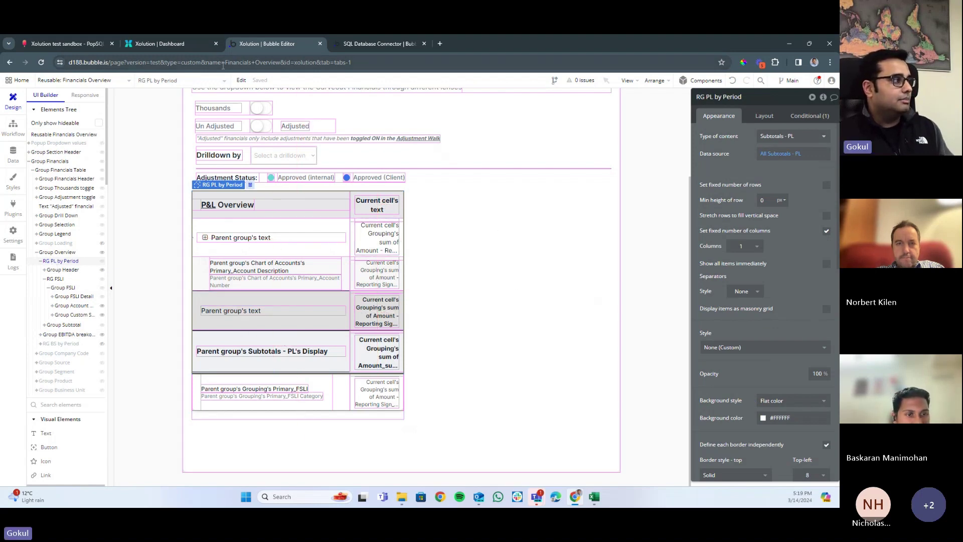
left_click(180, 47)
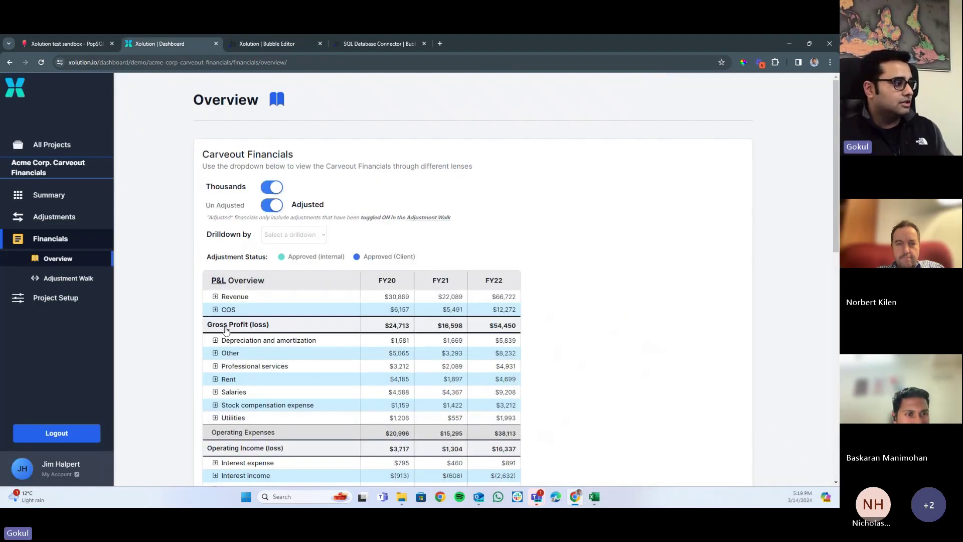
scroll(260, 327, "down", 2)
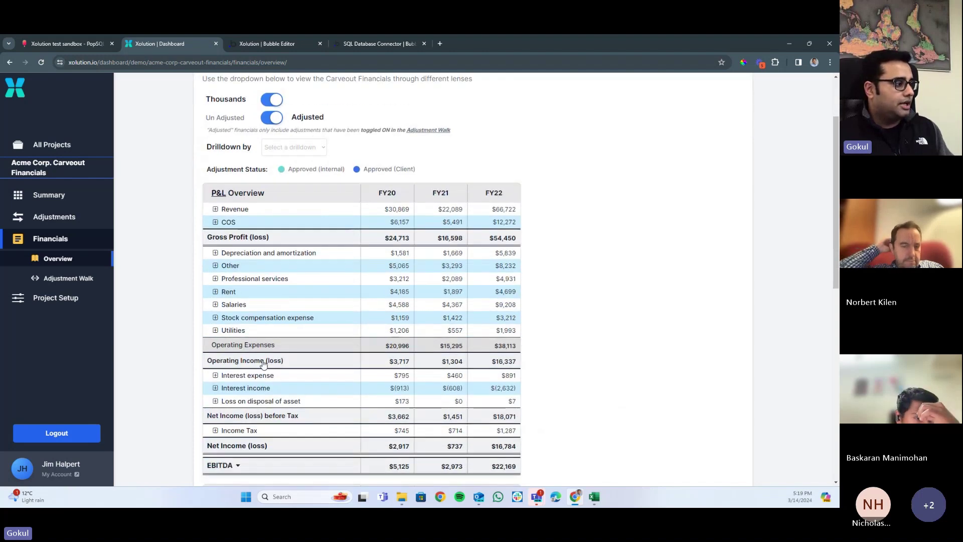
scroll(213, 370, "down", 1)
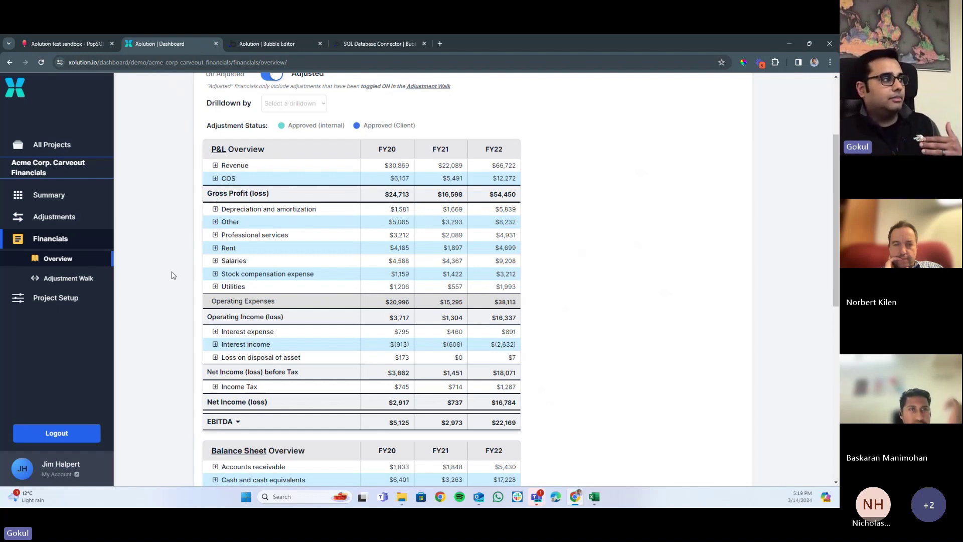
scroll(171, 275, "up", 2)
Inspect the RG FSLI repeating group in the Bubble editor and compare it with the P&L line items on the dashboard
left_click(290, 43)
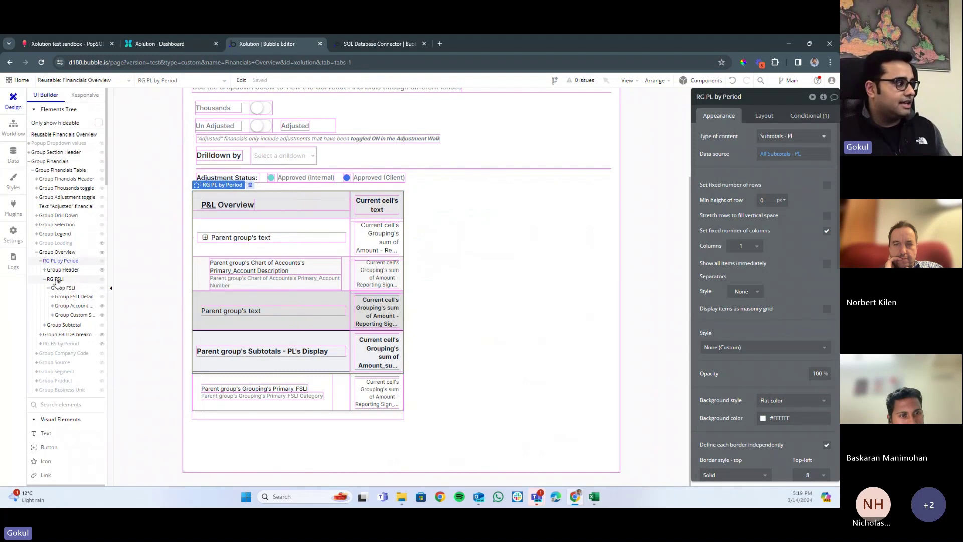
left_click(56, 279)
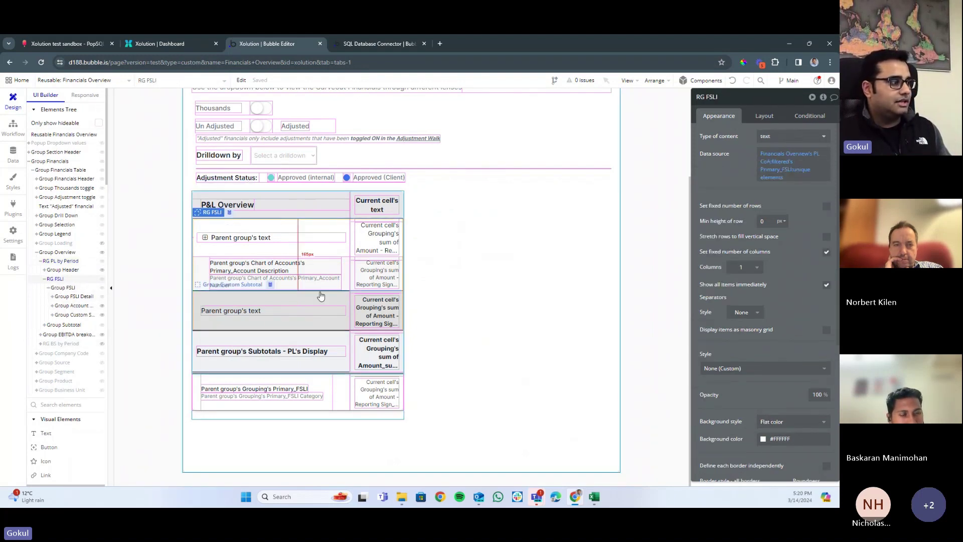
mouse_move(58, 283)
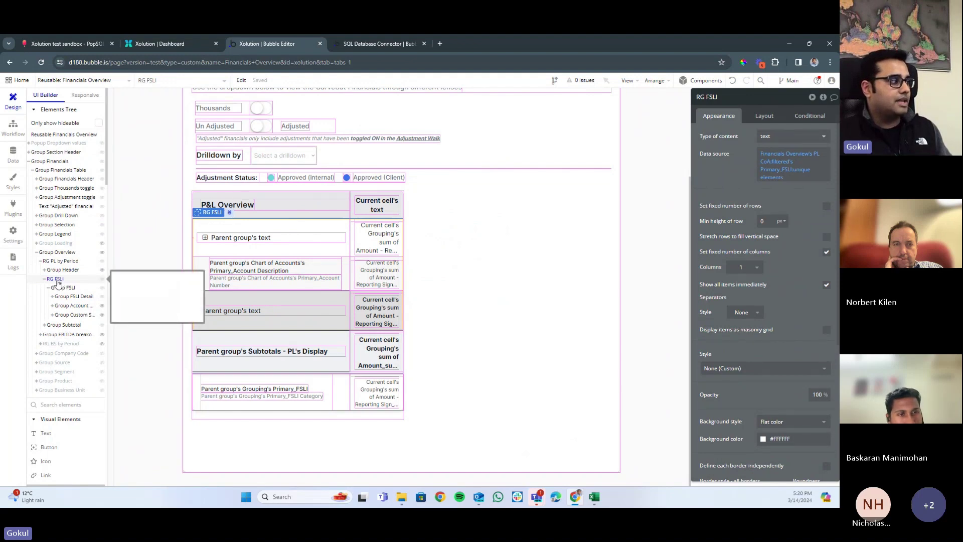
left_click(161, 44)
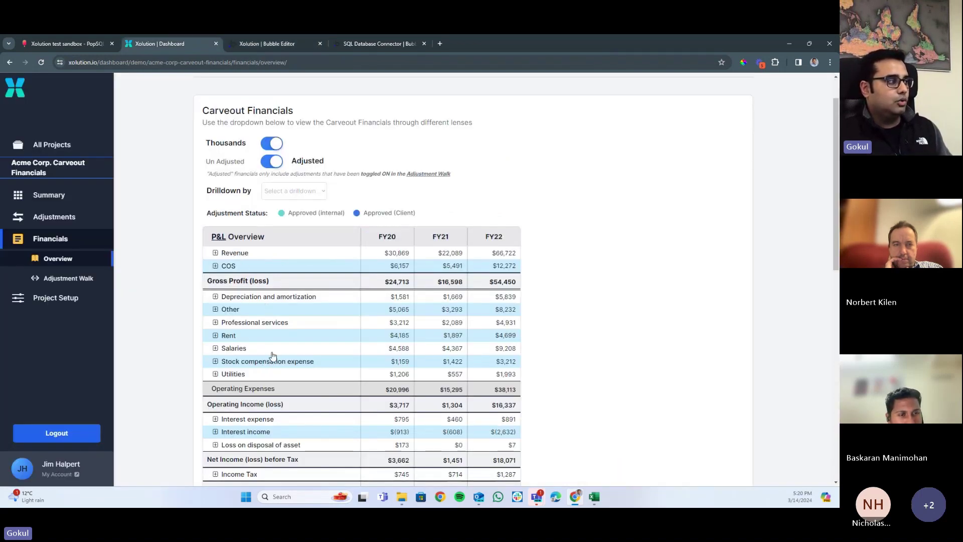
Return to the Bubble editor and inspect the RG Outer - Period and nested RG Amount repeating groups in the FSLI row
left_click(271, 44)
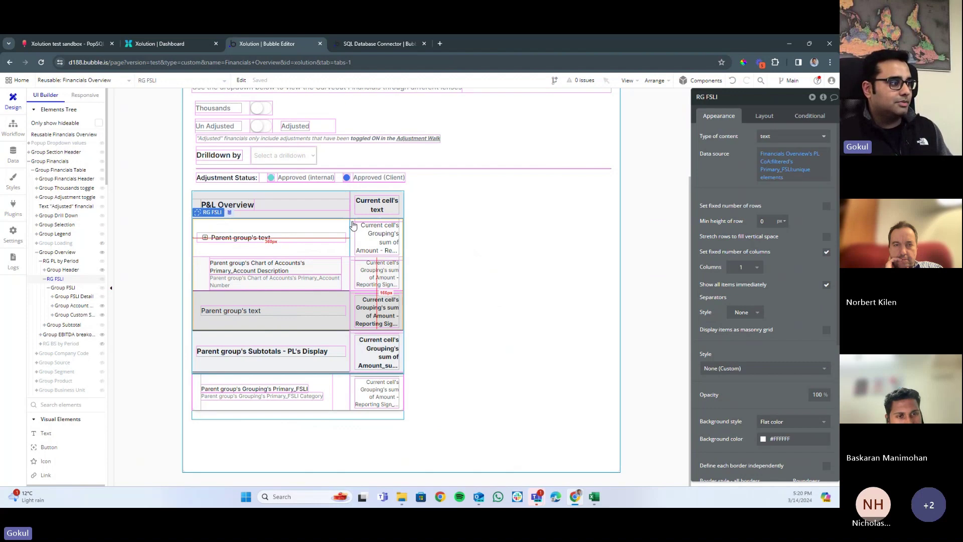
left_click(354, 226)
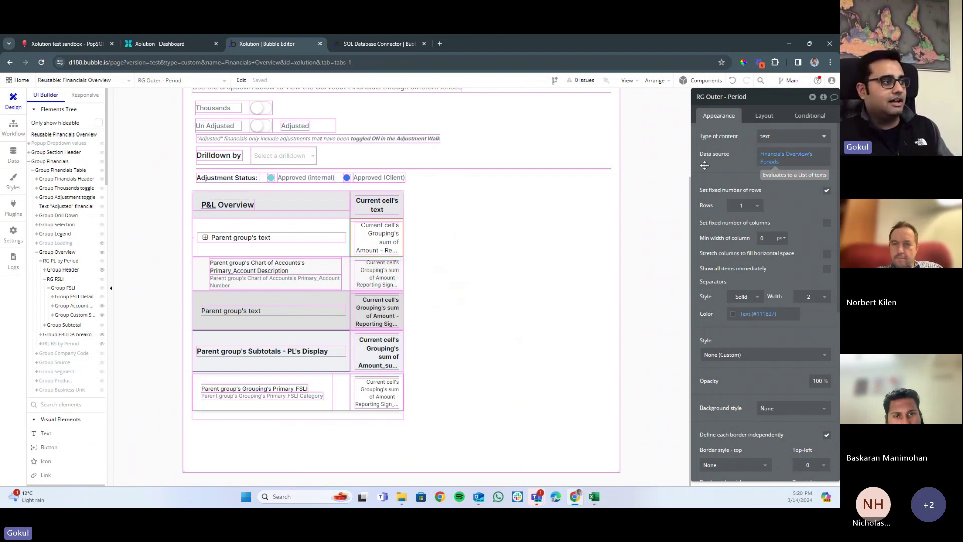
left_click(353, 236)
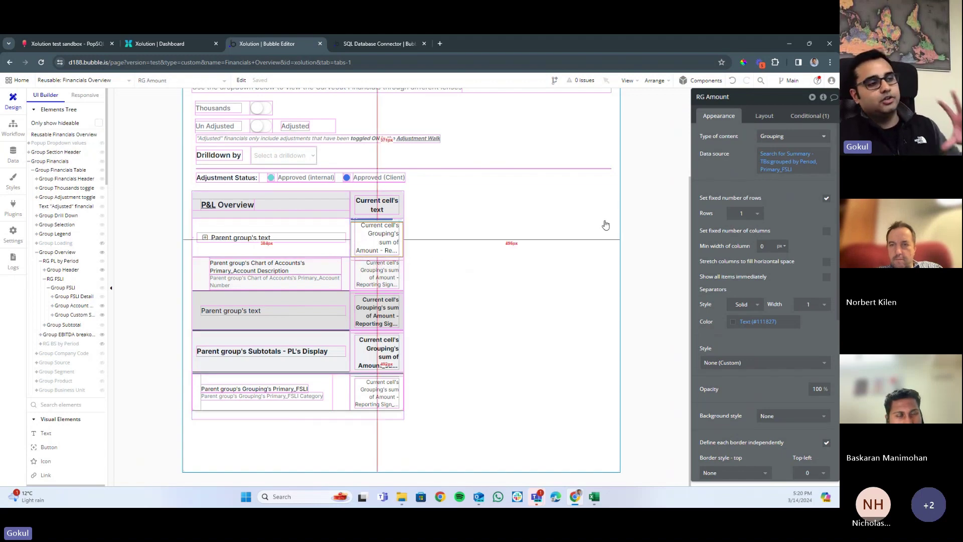
Examine the Summary - TB search constraints behind RG Amount's data source and its condition for the Adjusted toggle
left_click(775, 158)
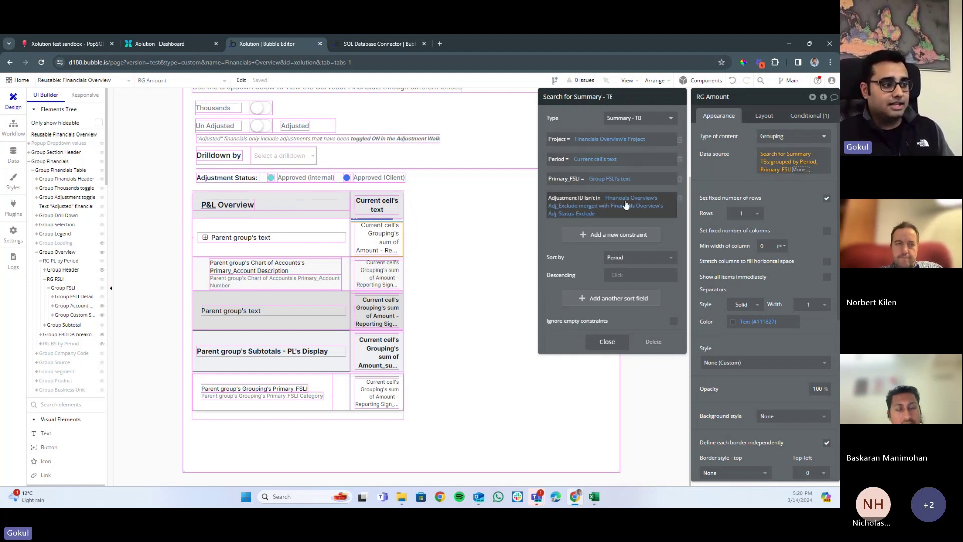
left_click(612, 346)
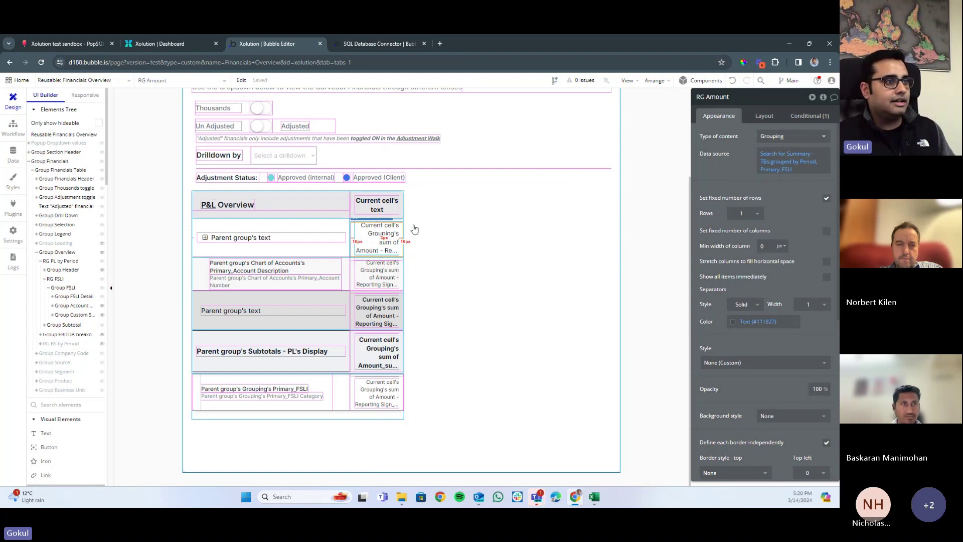
left_click(817, 113)
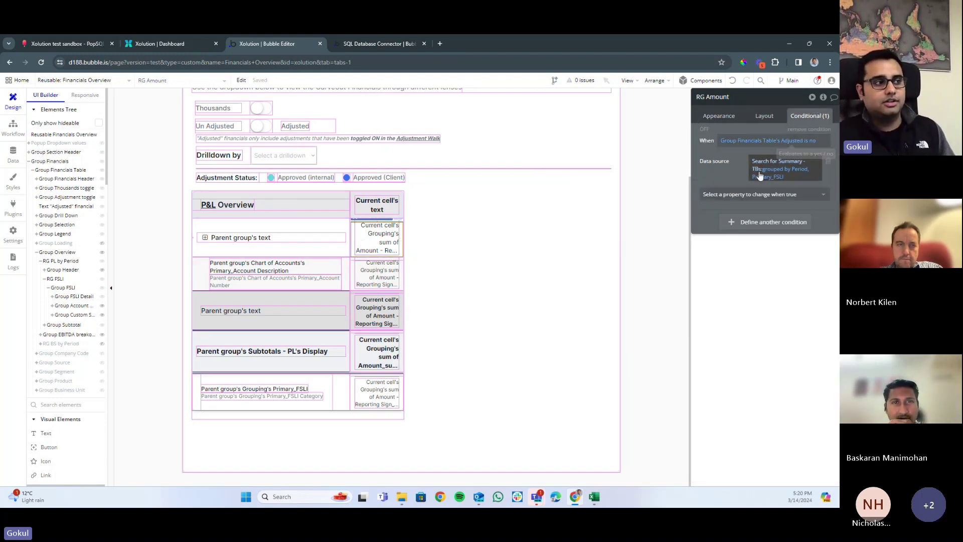
left_click(722, 119)
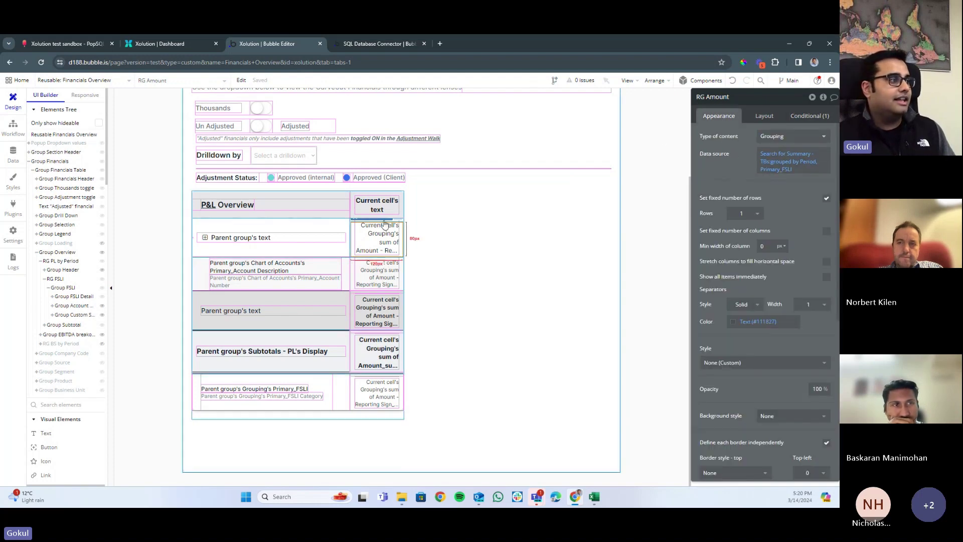
Inspect the FSLI row's amount text expression and its conditions for the Thousands toggle and empty Primary_FSLI
left_click(368, 233)
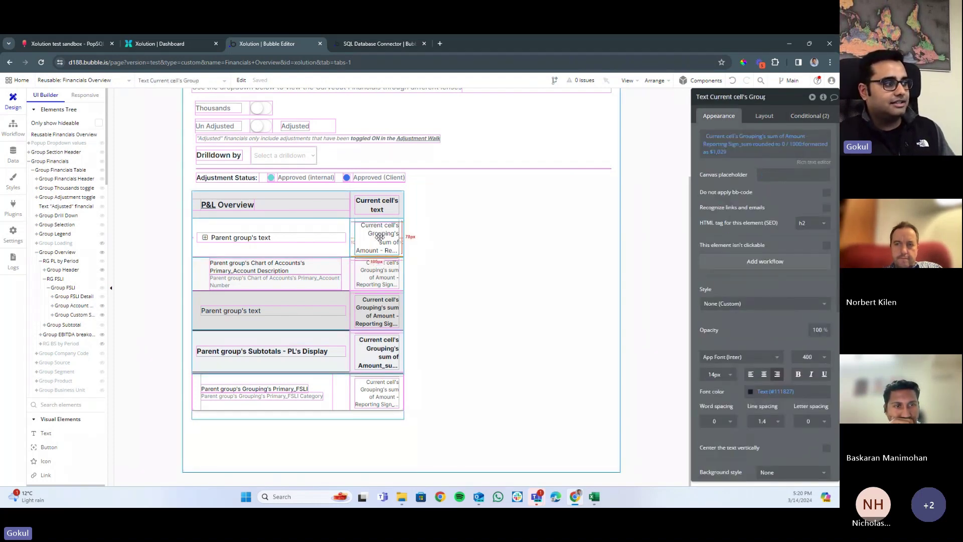
left_click(752, 140)
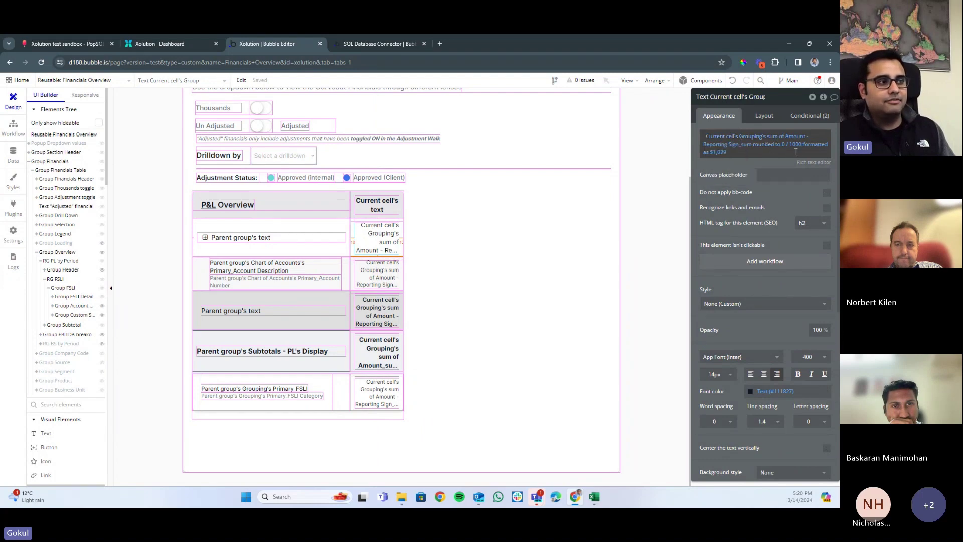
left_click(810, 116)
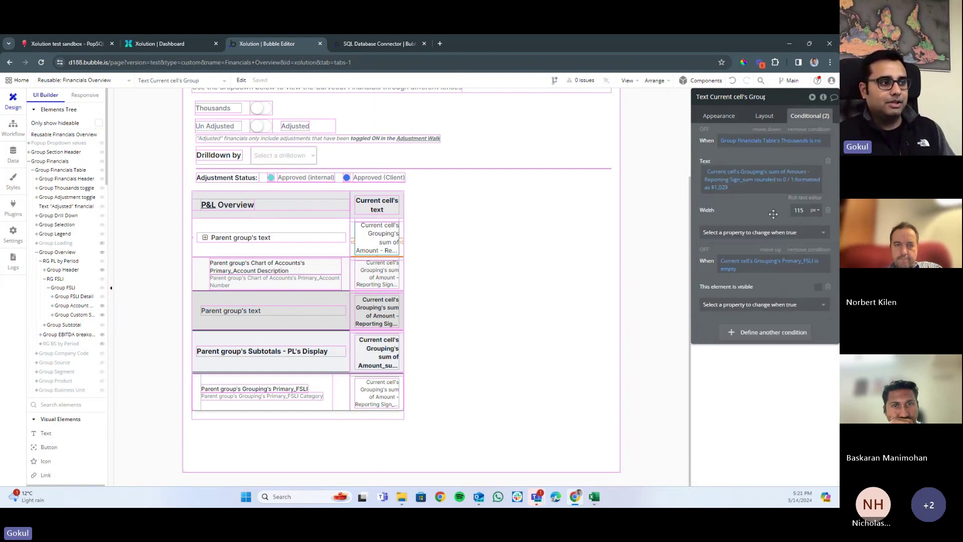
Switch to the live dashboard and check how the Revenue line expands into its accounts, leaving it collapsed
left_click(723, 113)
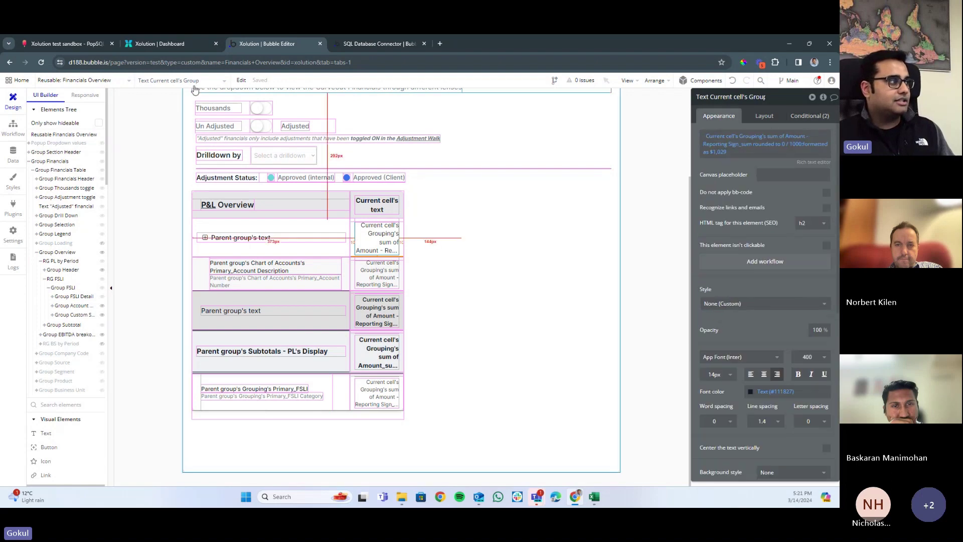
left_click(164, 44)
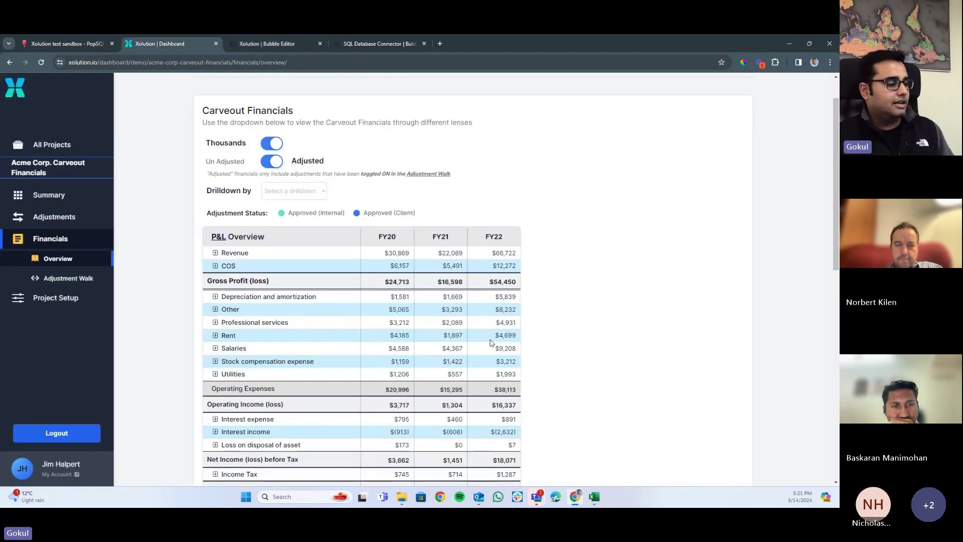
left_click(215, 253)
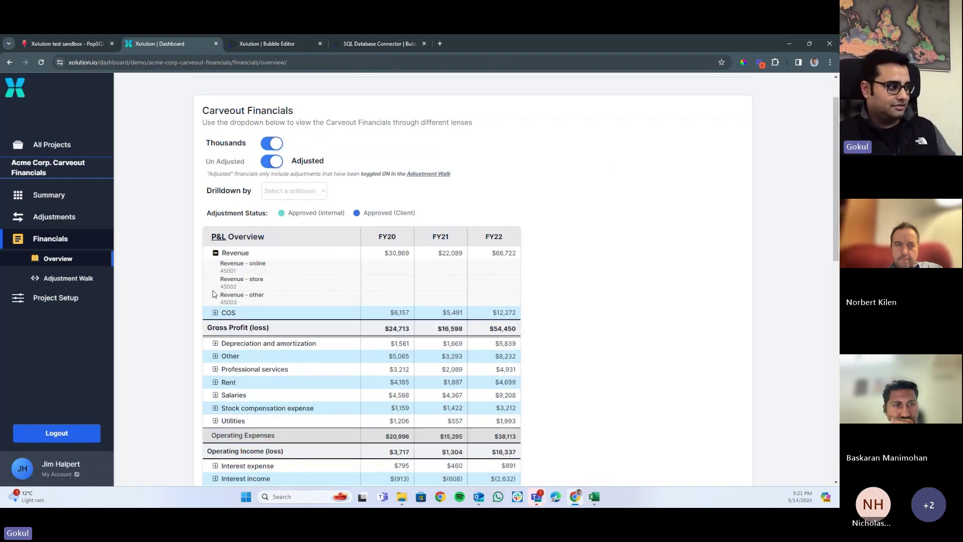
left_click(215, 252)
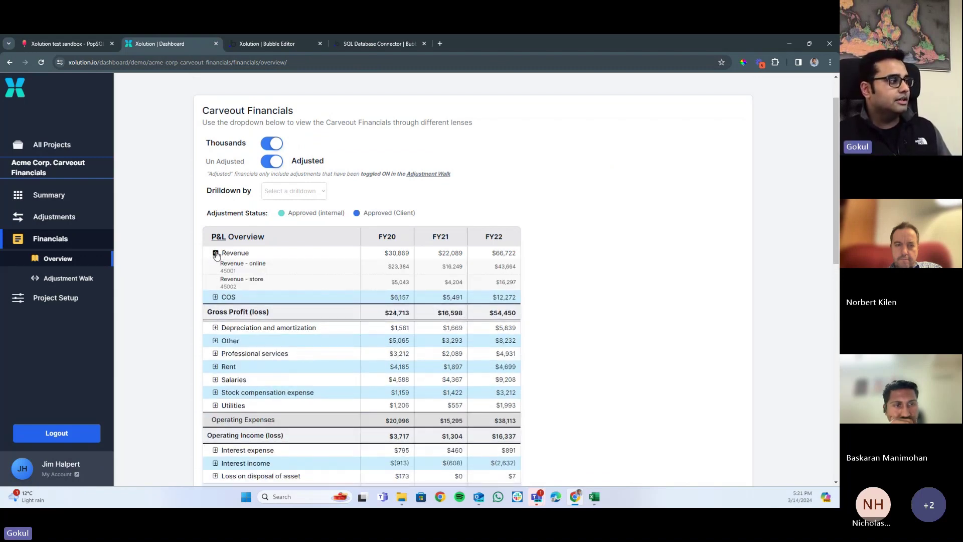
scroll(490, 303, "up", 2)
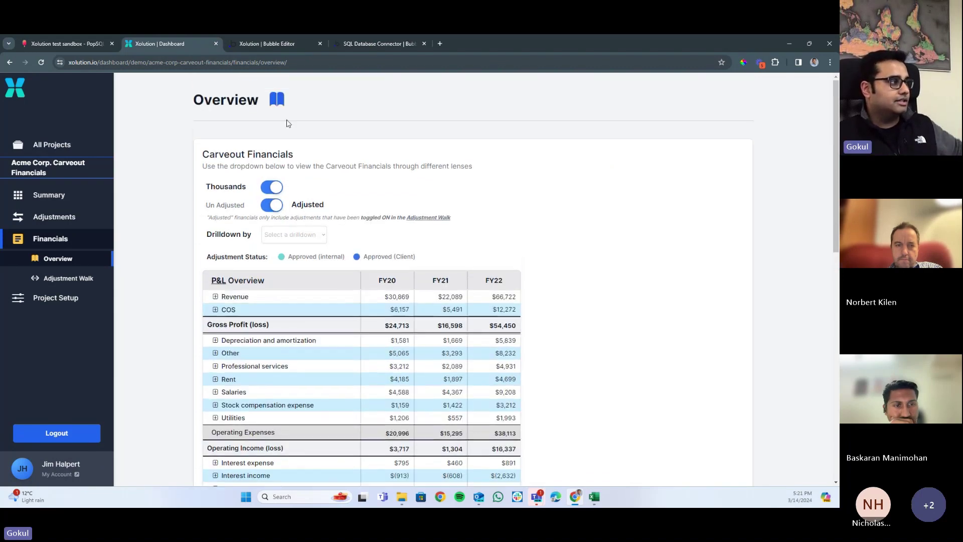
Return to the Bubble editor and switch from the Main branch to the sql-financials branch
left_click(270, 42)
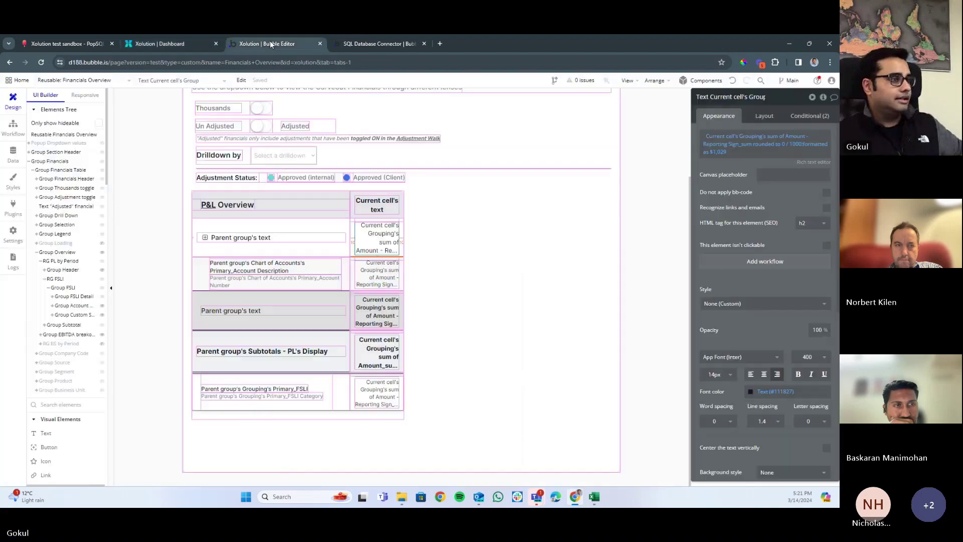
left_click(793, 82)
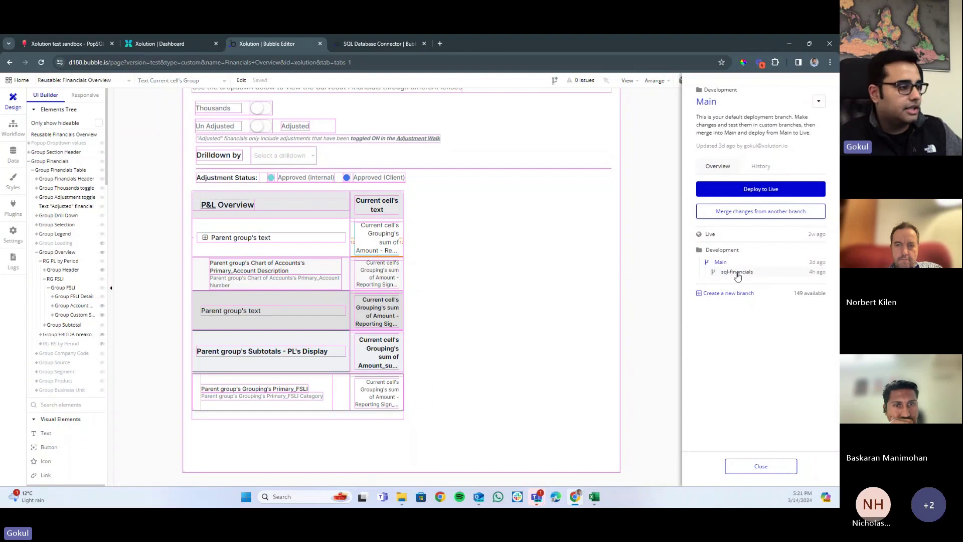
left_click(737, 271)
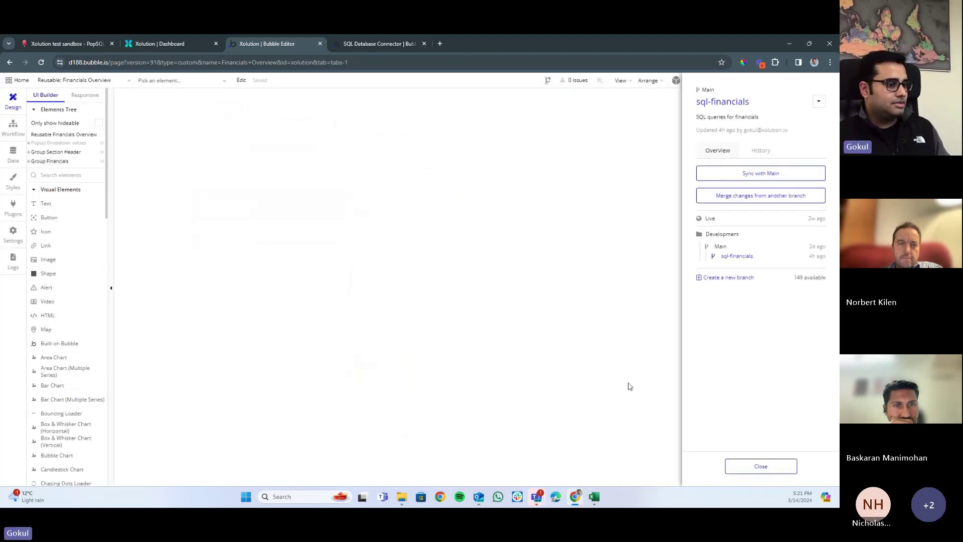
left_click(761, 467)
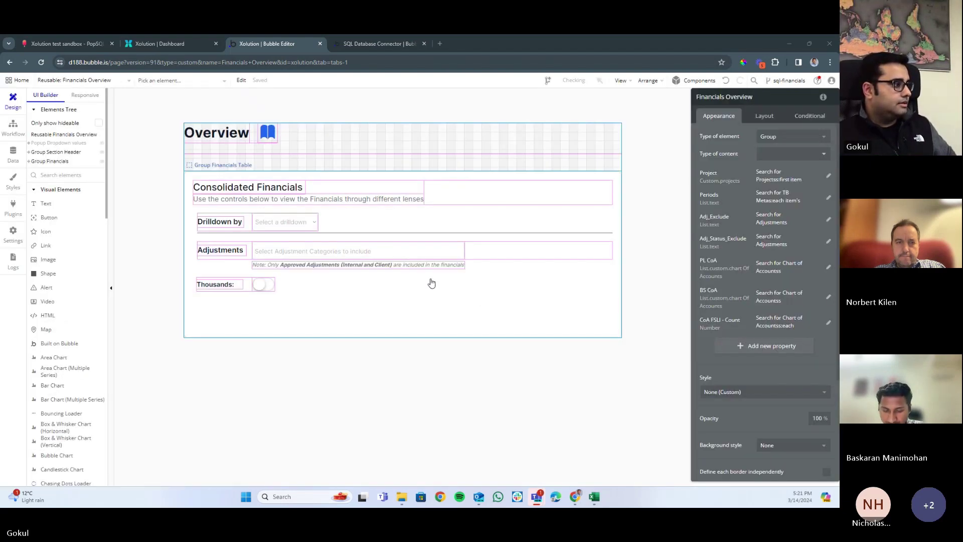
Reveal Group Overview SQL inside Group Financials Table on the canvas and hide its RG BS by Period repeating group
left_click(29, 161)
left_click(32, 170)
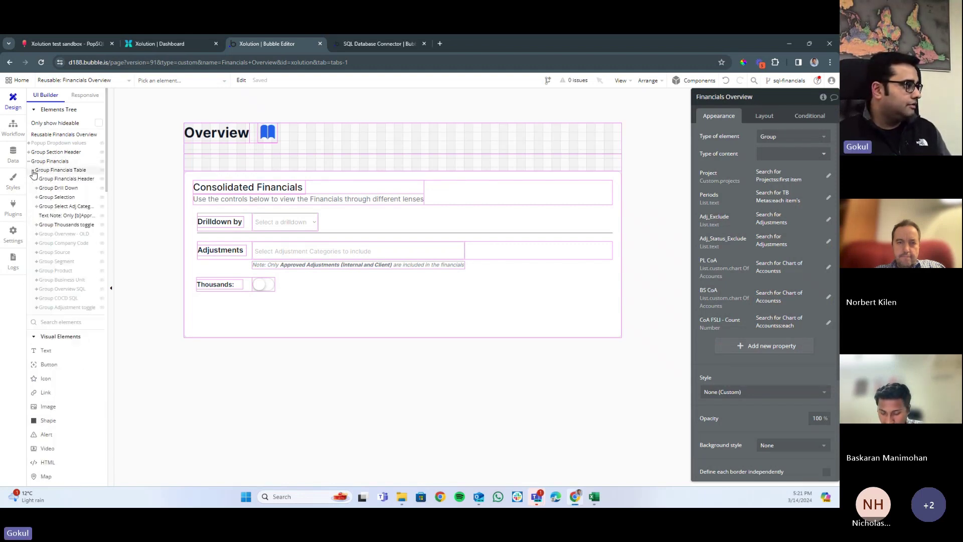
left_click(67, 290)
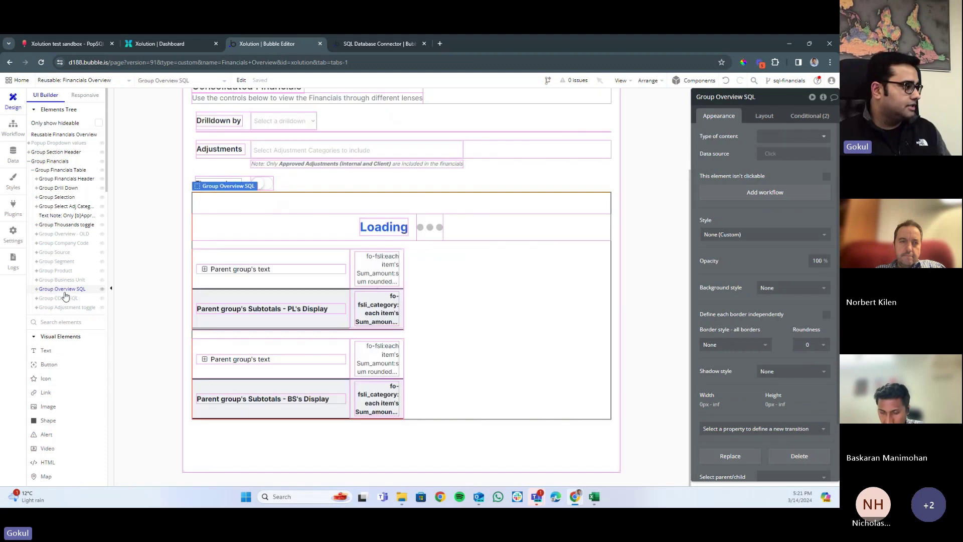
left_click(36, 289)
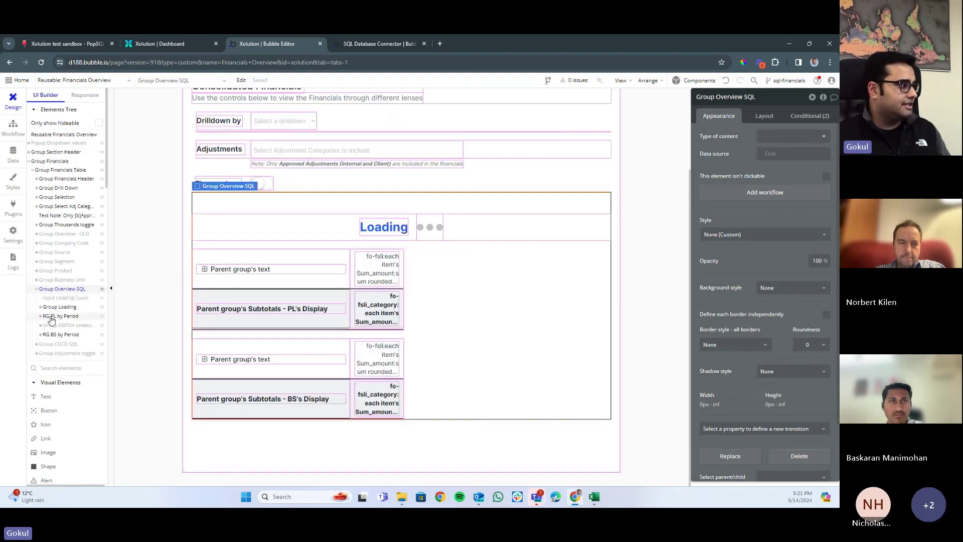
left_click(102, 335)
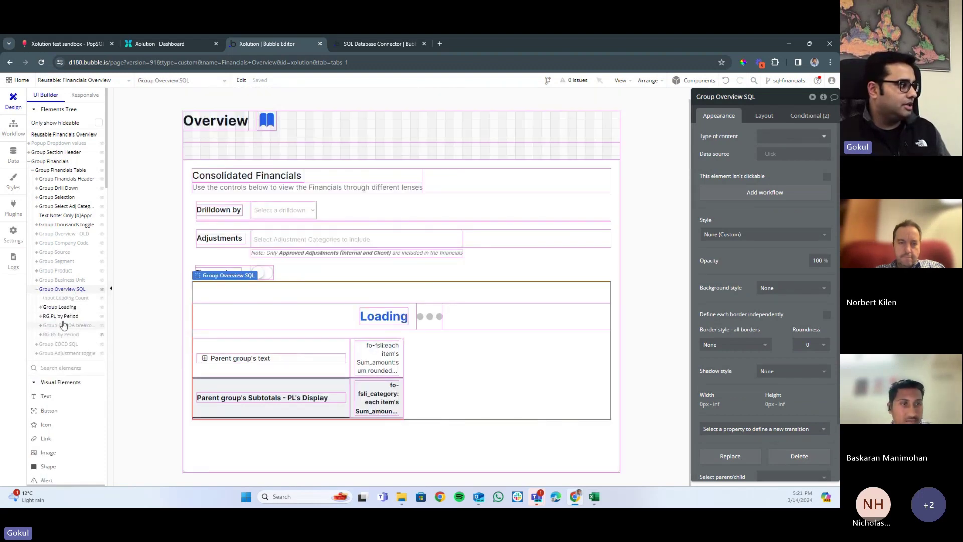
Reveal the nested groups of RG PL by Period and Group EBITDA breakout on the canvas, and select Group FSLI Detail
left_click(40, 317)
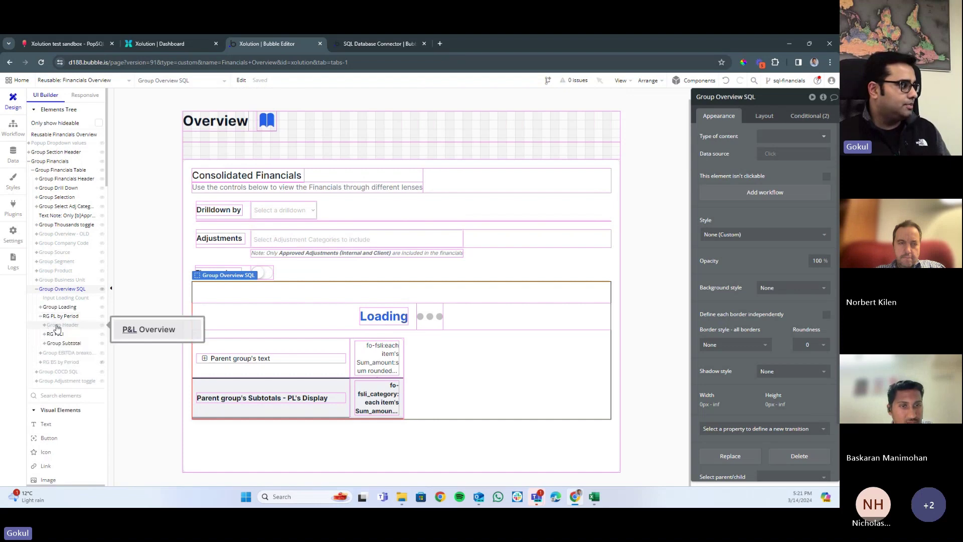
left_click(47, 325)
left_click(44, 334)
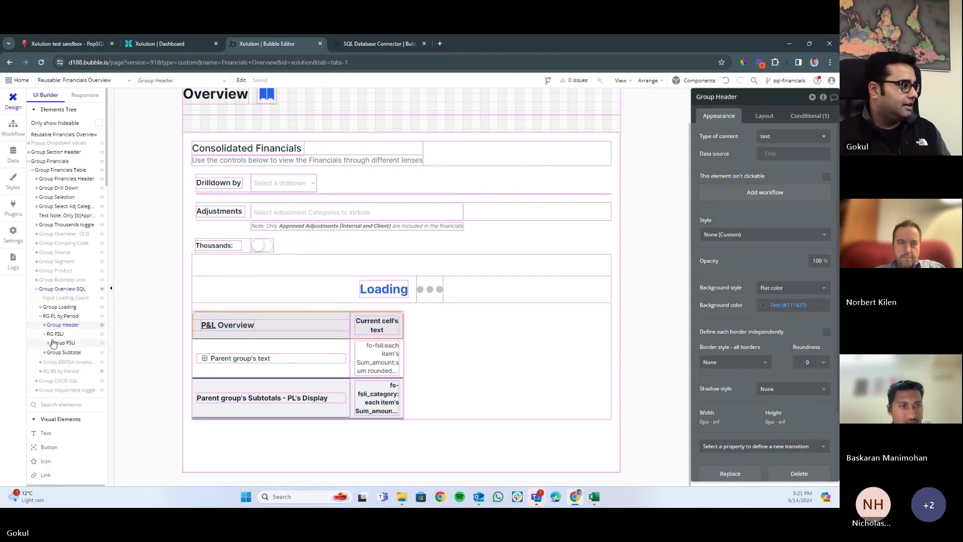
left_click(49, 342)
left_click(67, 369)
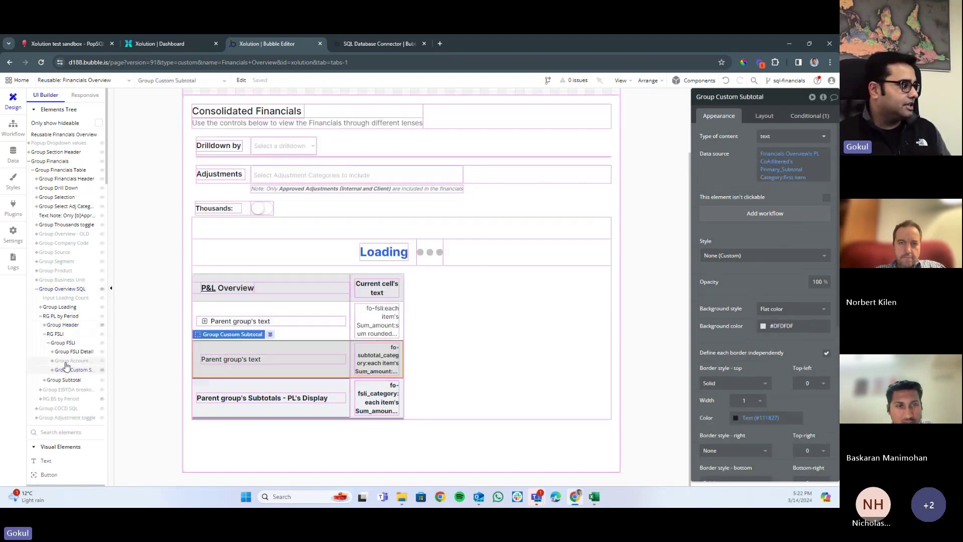
left_click(65, 389)
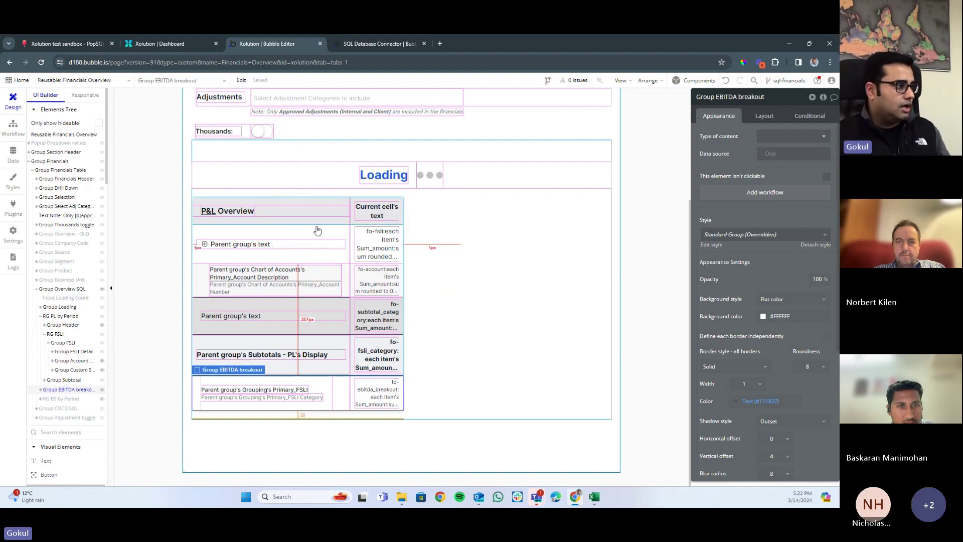
left_click(270, 237)
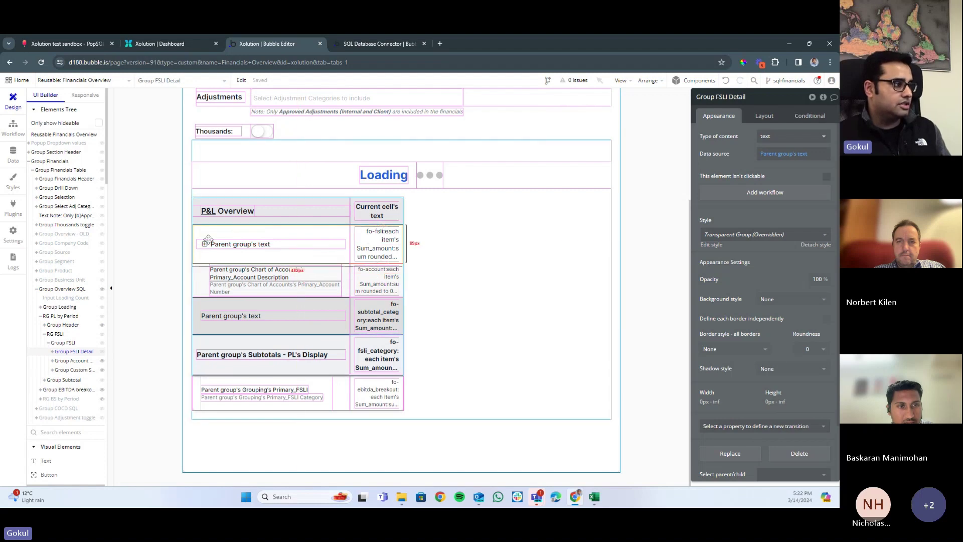
After a glance at the live dashboard, open the All Users app data in Bubble and run the app as the demo user
left_click(141, 43)
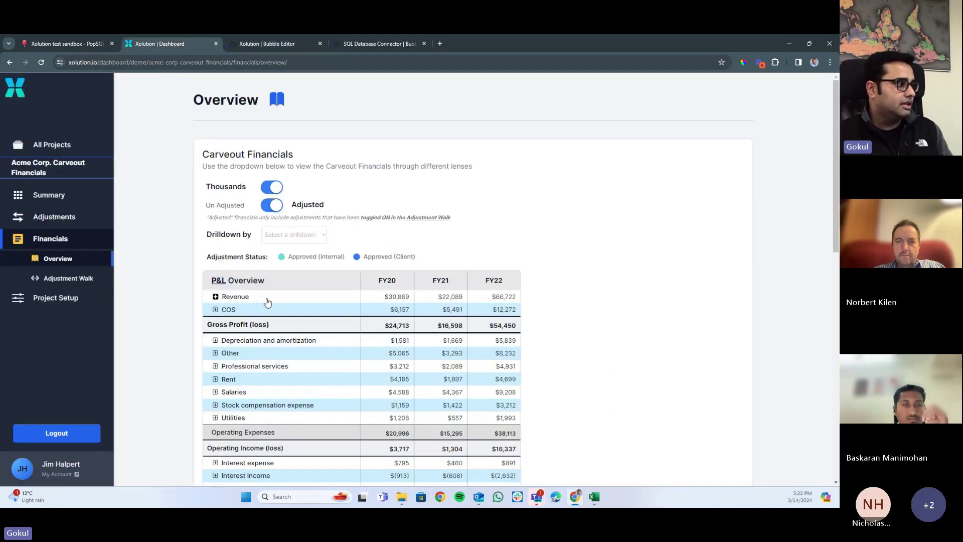
left_click(272, 44)
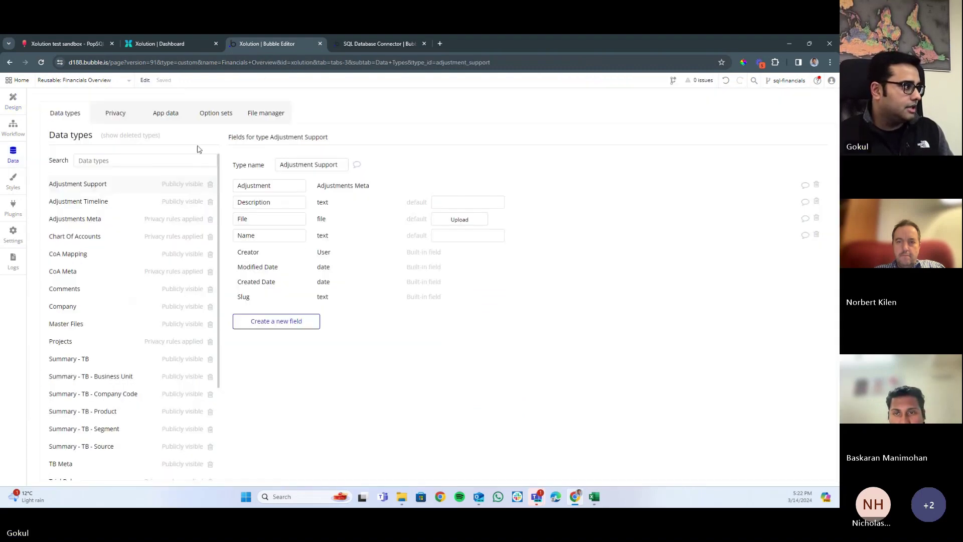
left_click(166, 113)
scroll(87, 372, "down", 10)
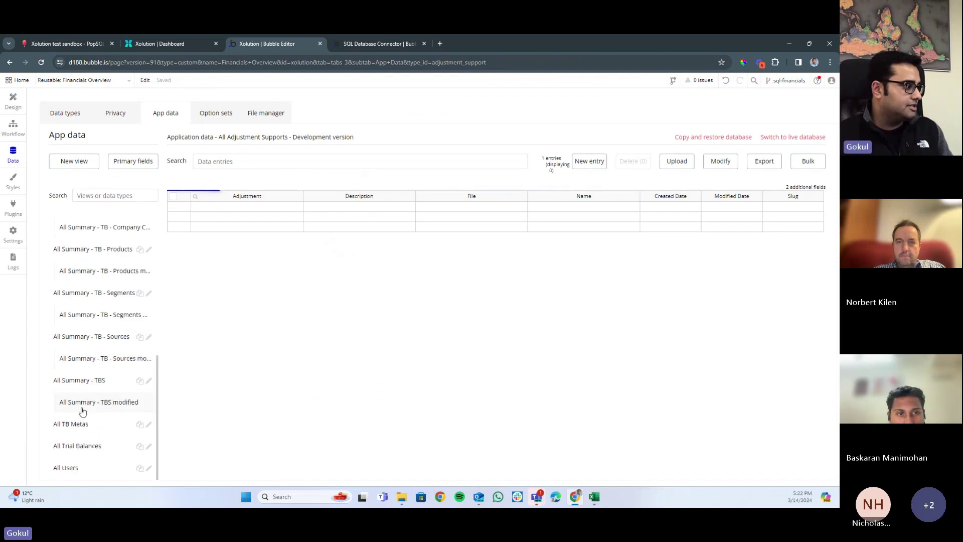
left_click(68, 467)
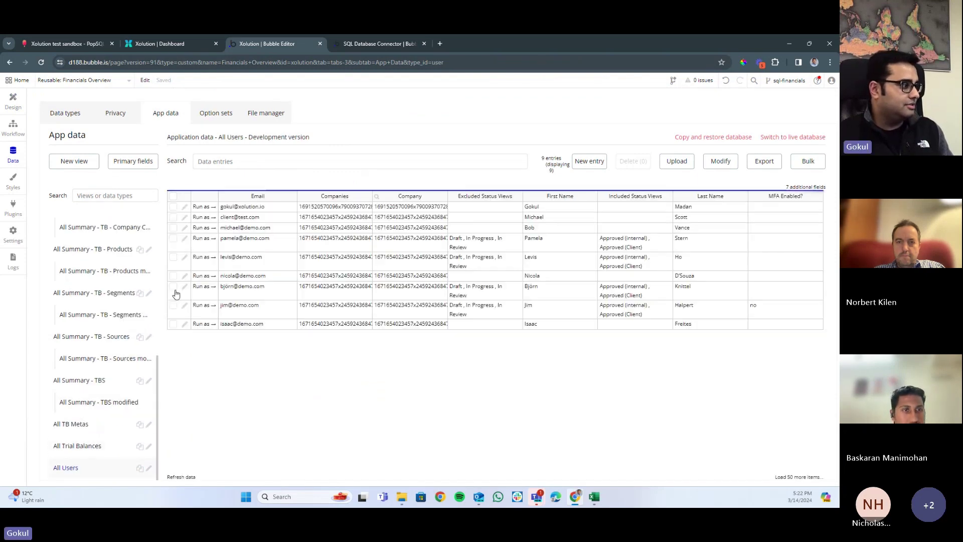
left_click(201, 305)
Trim the end of the run-as URL and load it to open the version-91 dashboard
left_click(270, 65)
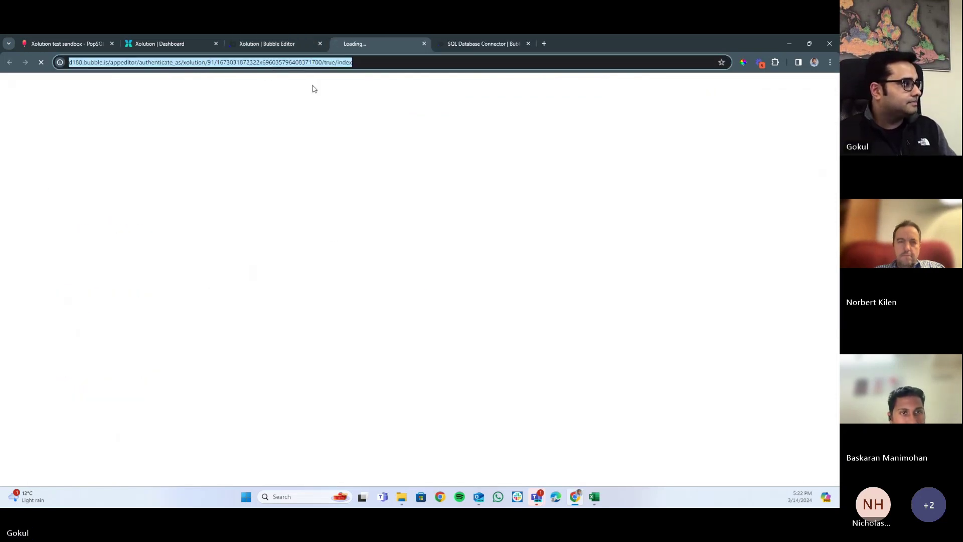
key("End")
key("shift+Left")
key("shift+Left")
key("shift+Left")
key("shift+Left")
key("shift+Left")
key("shift+Left")
key("shift+Left")
key("shift+Left")
key("shift+Left")
key("shift+Left")
key("shift+Left")
key("shift+Left")
key("shift+Left")
key("shift+Left")
key("shift+Left")
key("BackSpace")
key("Return")
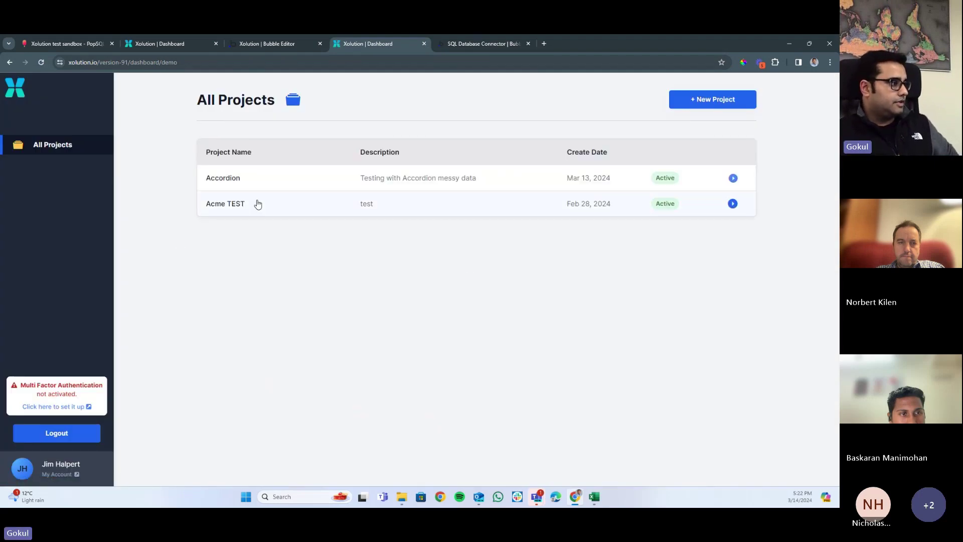
Open the Acme TEST project's Financials overview and check the account detail under Professional services and Revenue
left_click(277, 209)
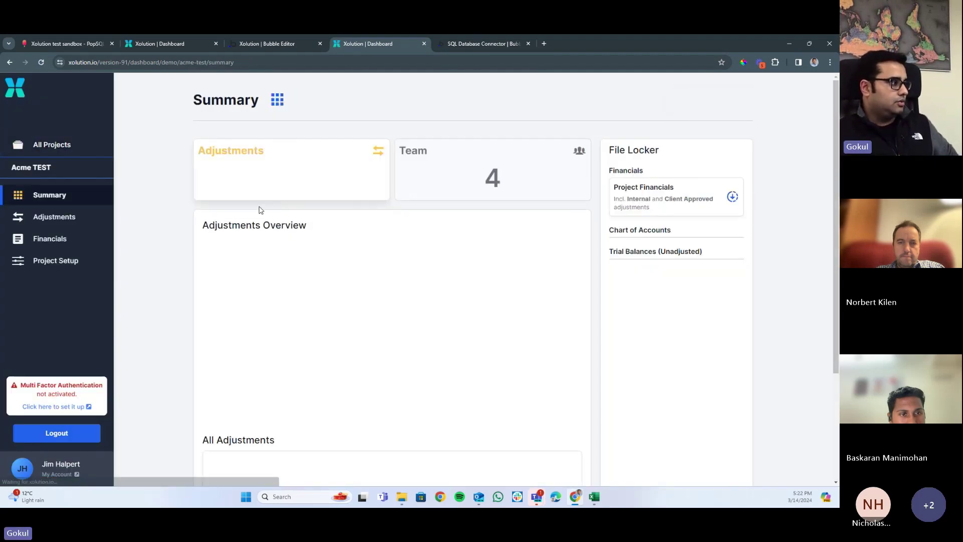
left_click(58, 242)
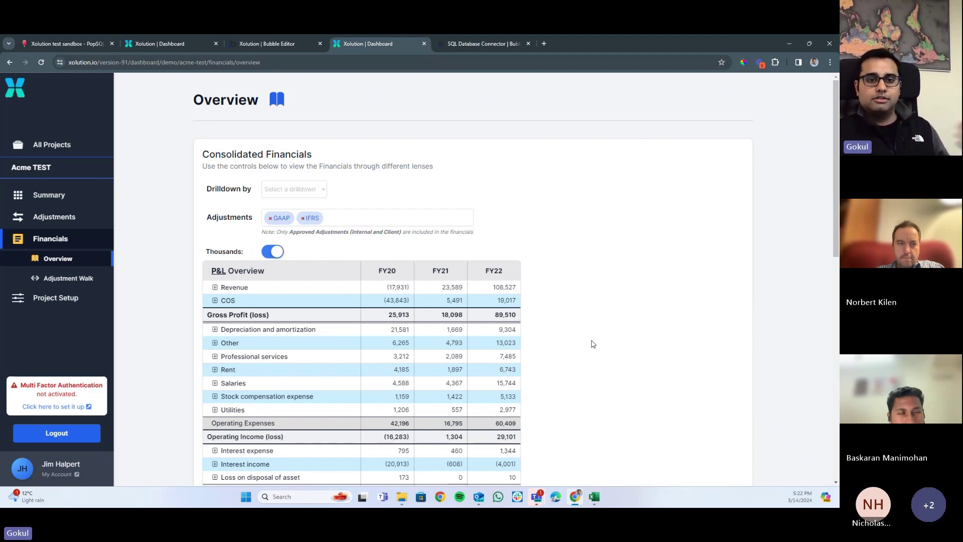
scroll(593, 344, "down", 2)
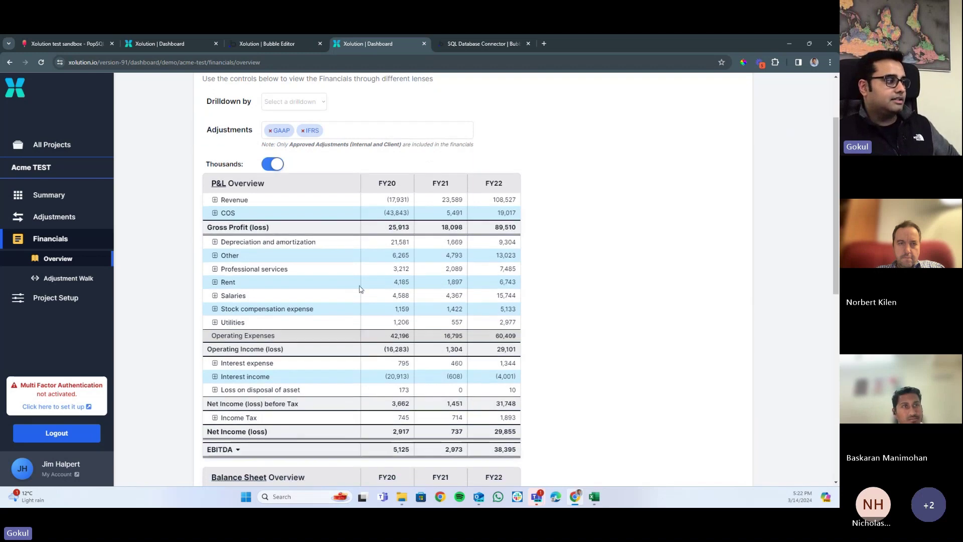
left_click(244, 270)
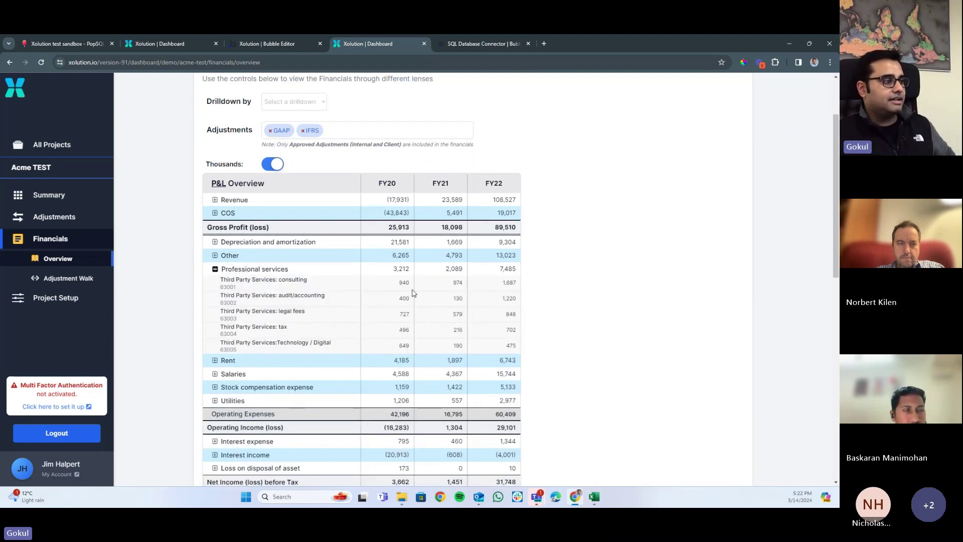
left_click(264, 271)
left_click(243, 202)
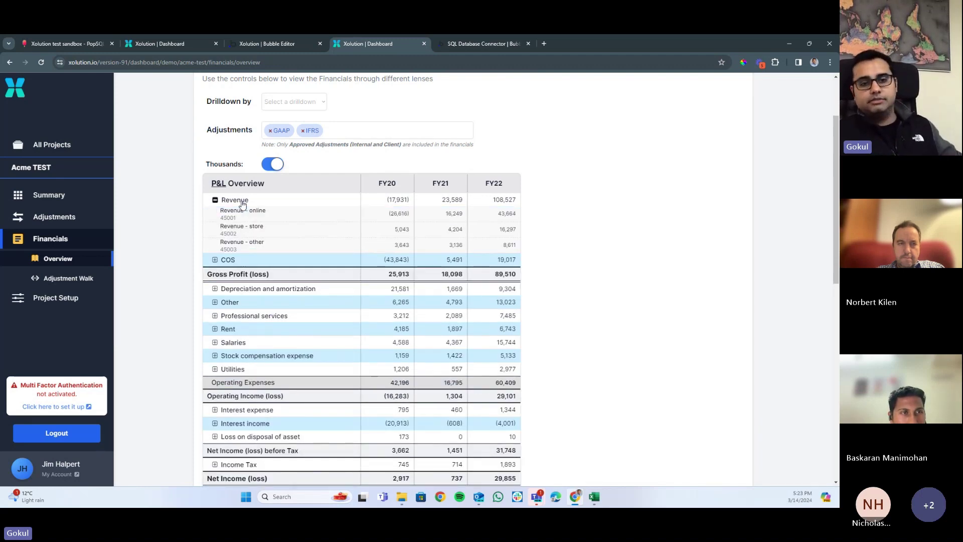
left_click(243, 203)
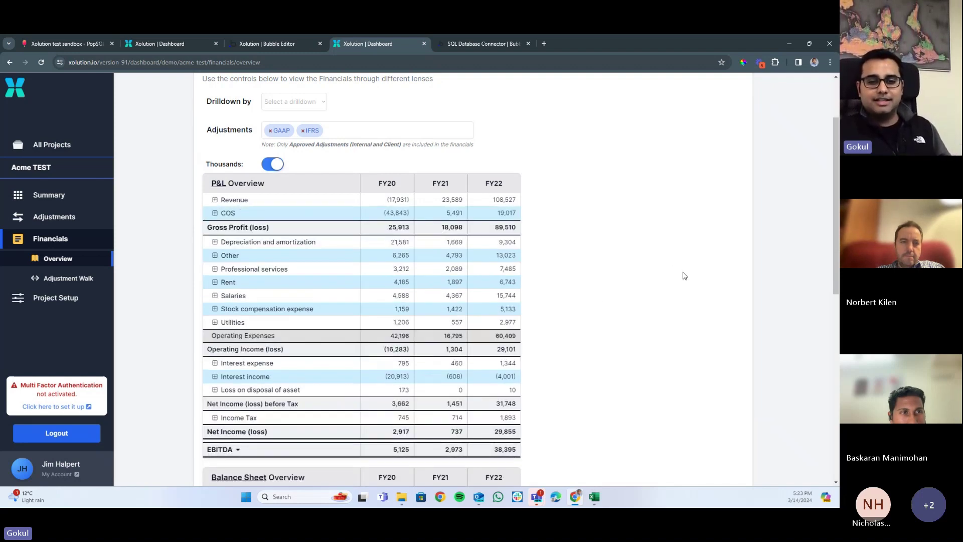
scroll(685, 276, "up", 2)
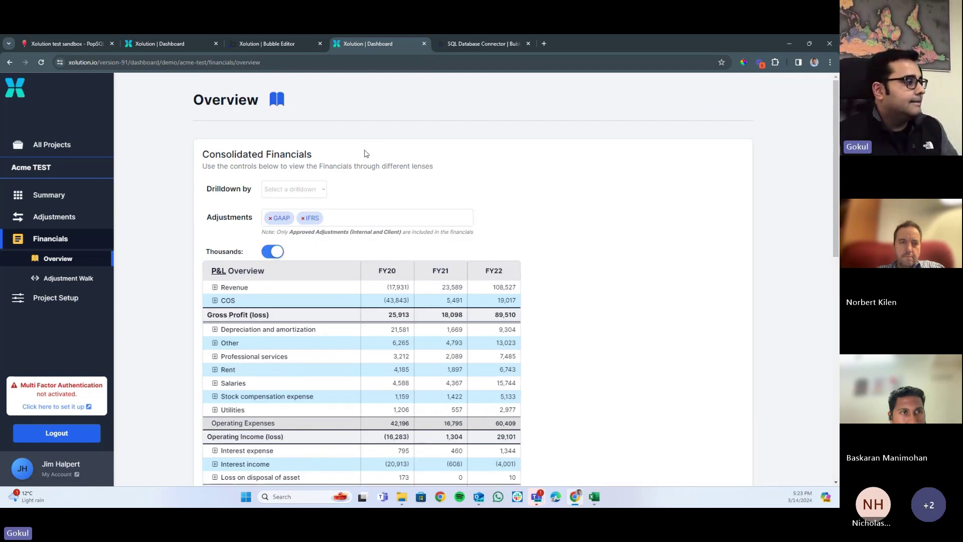
Return to the Bubble editor's design view and inspect the data source of RG Outer - Period in the FSLI row
left_click(282, 48)
left_click(13, 101)
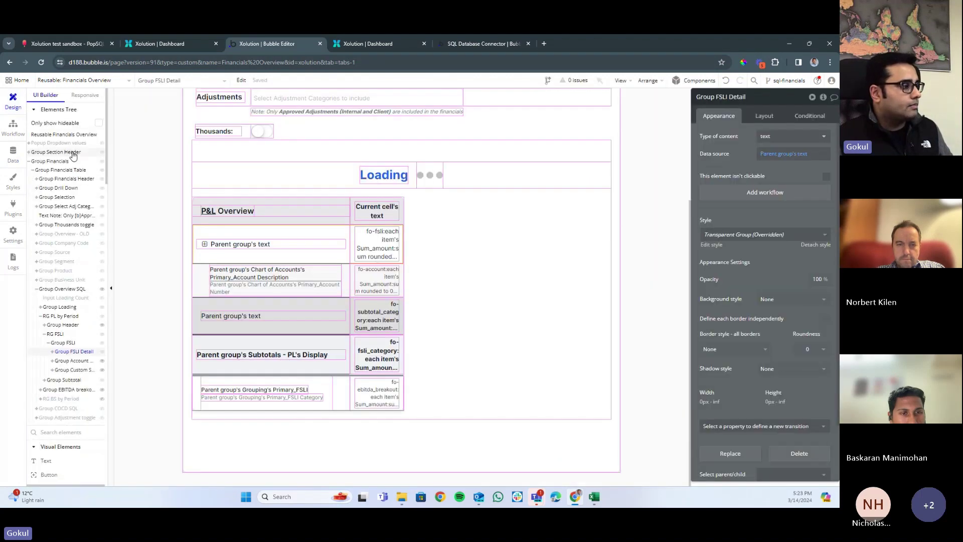
left_click(357, 244)
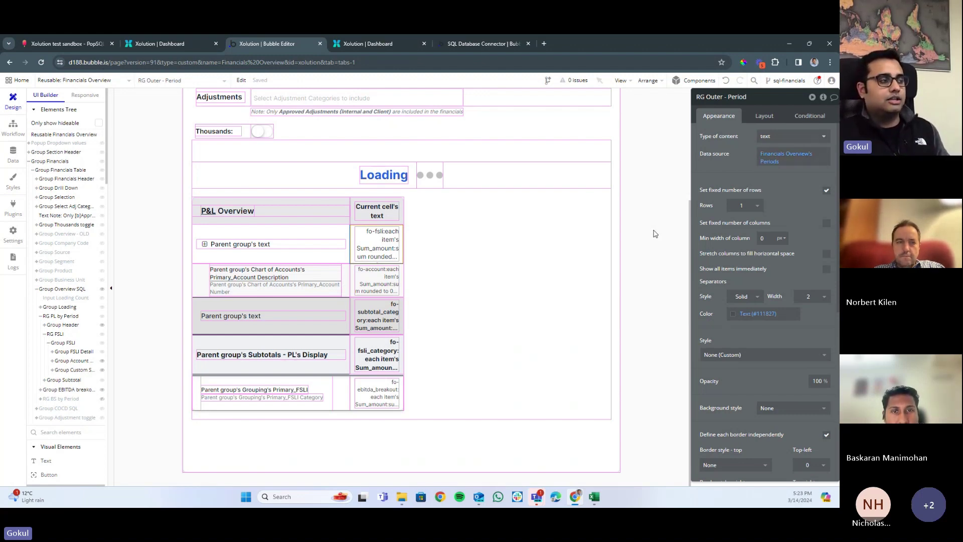
left_click(646, 267)
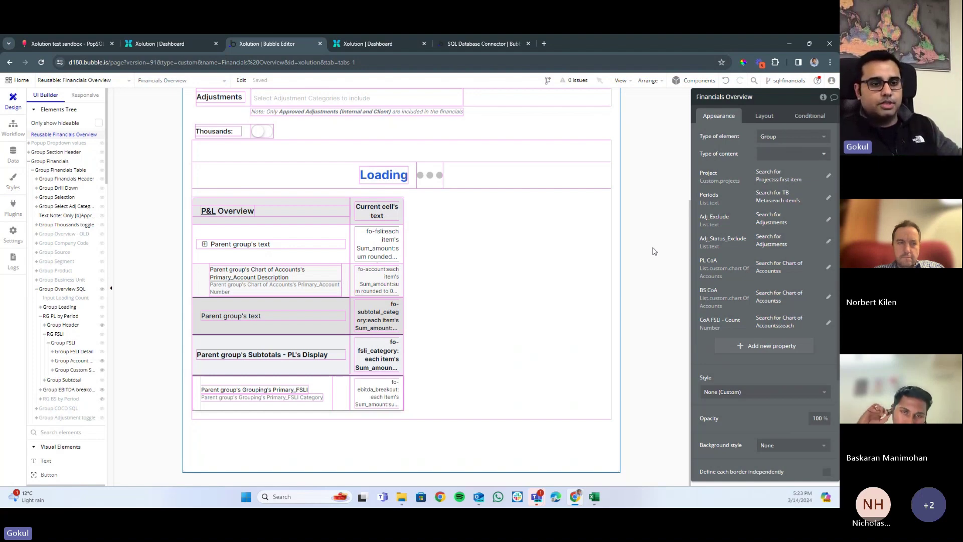
left_click(353, 239)
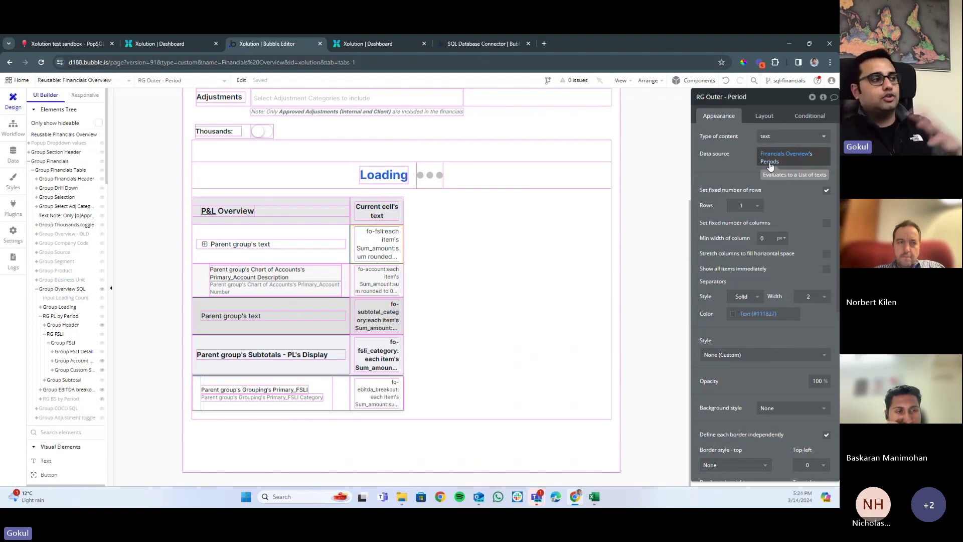
Inspect the fo-fsli query call and its parameters behind the amount text in the FSLI row, and close its details
left_click(377, 242)
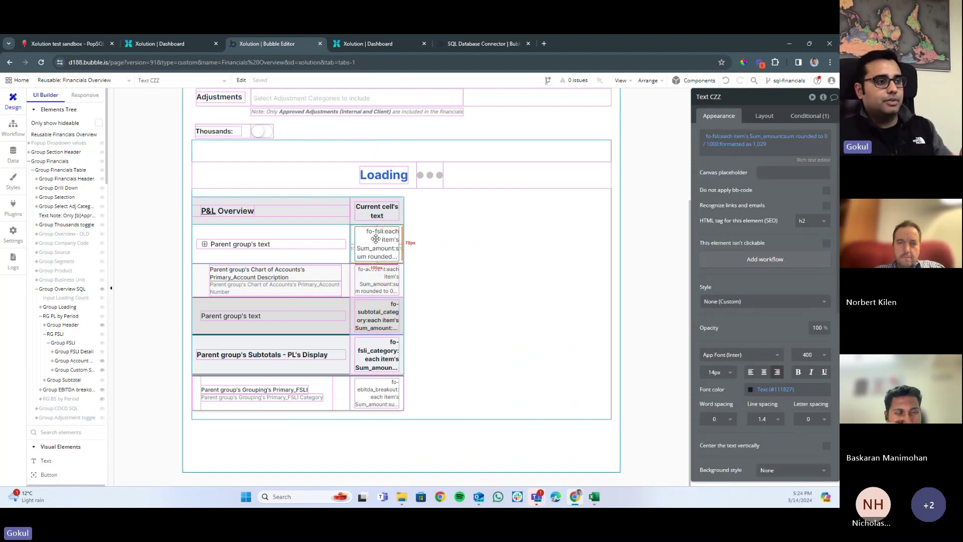
left_click(711, 139)
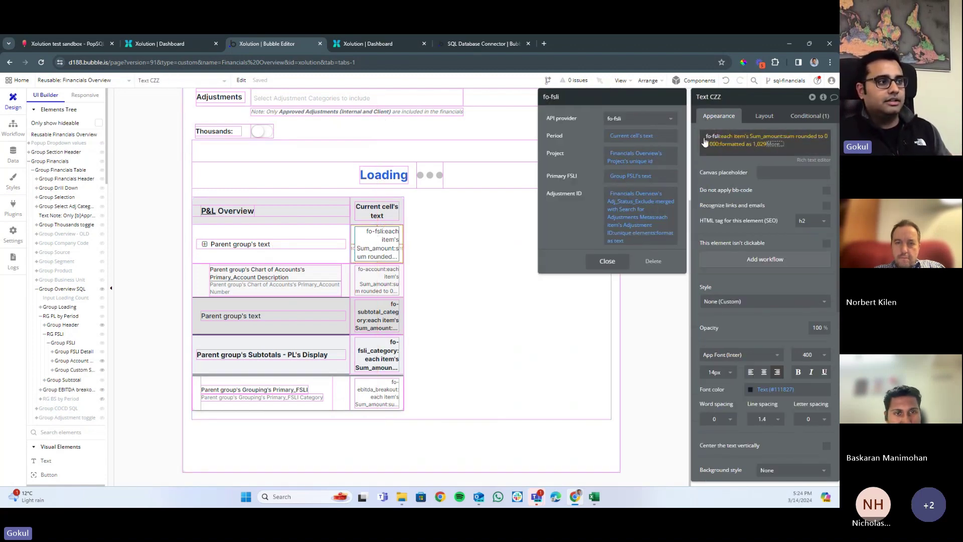
left_click(608, 261)
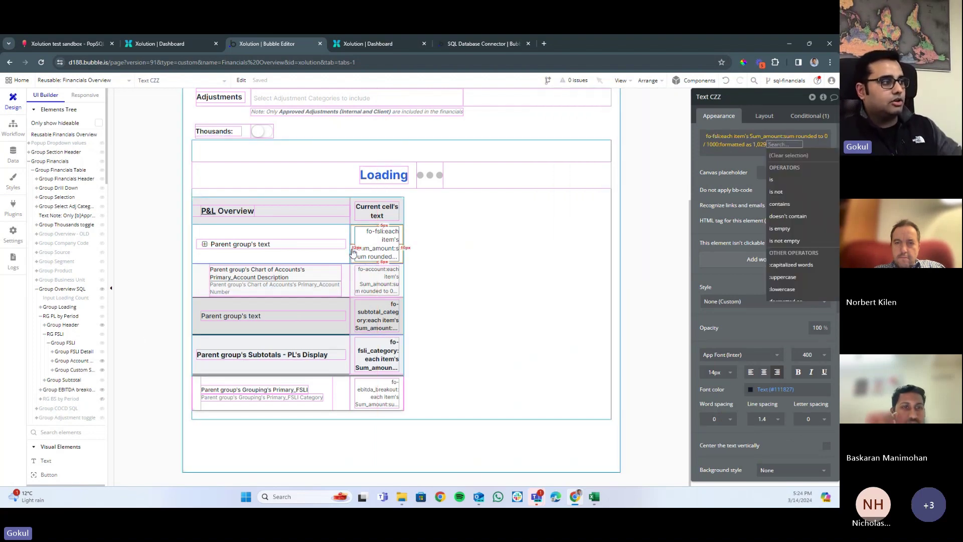
Inspect the period repeating groups' data sources and the amount expressions in the account, subtotal and FSLI rows
left_click(352, 275)
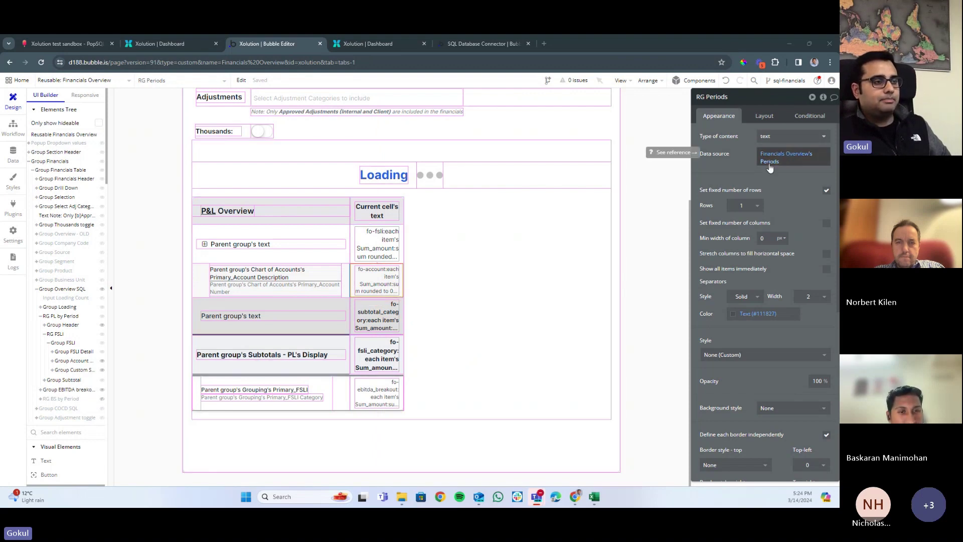
mouse_move(776, 168)
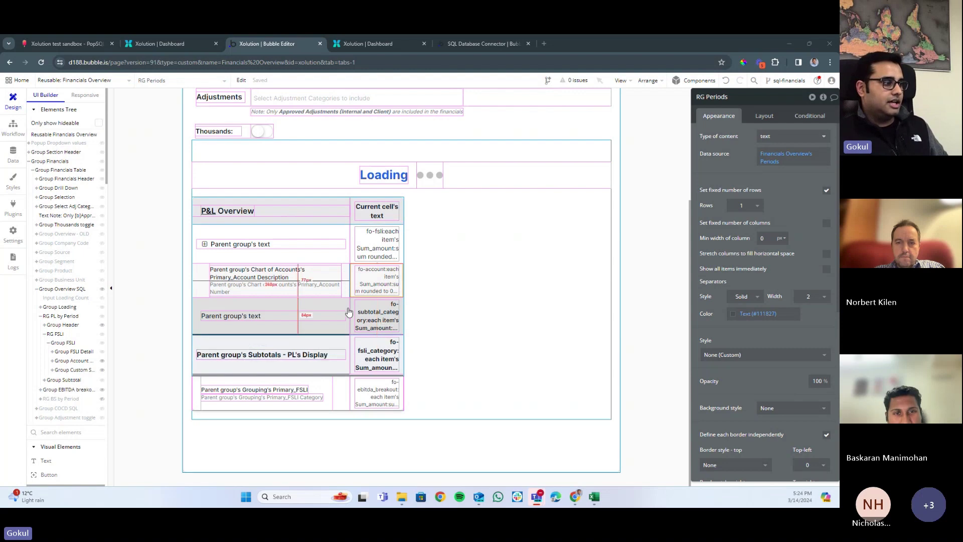
key("BackSpace")
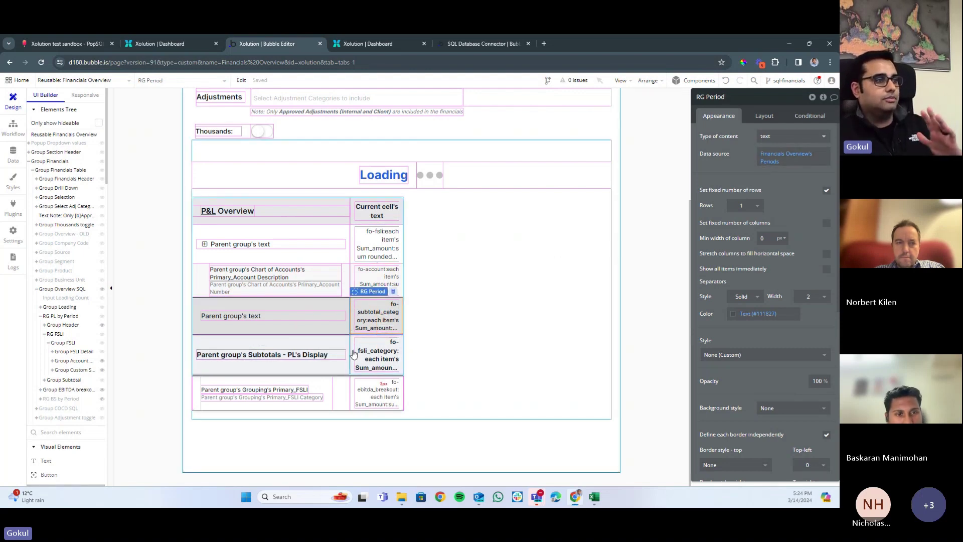
left_click(376, 282)
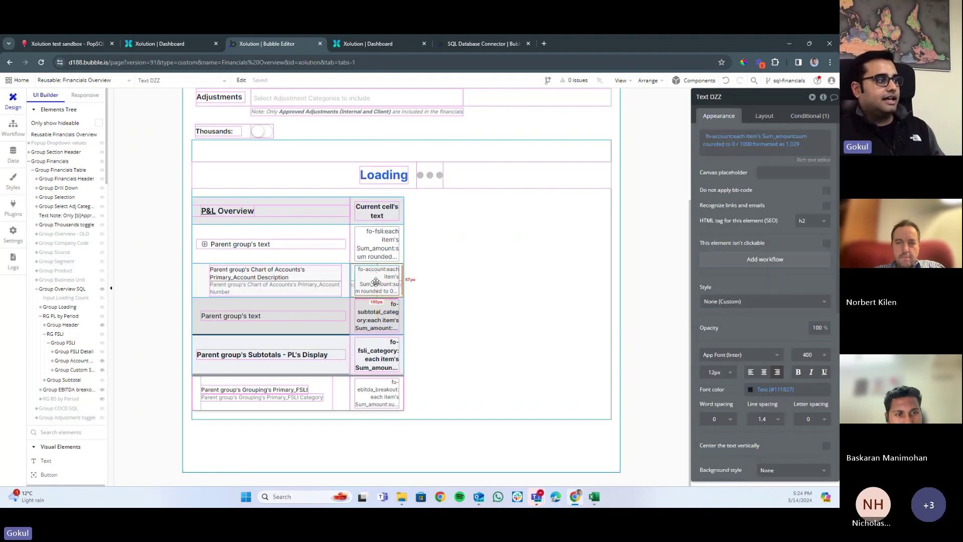
left_click(375, 394)
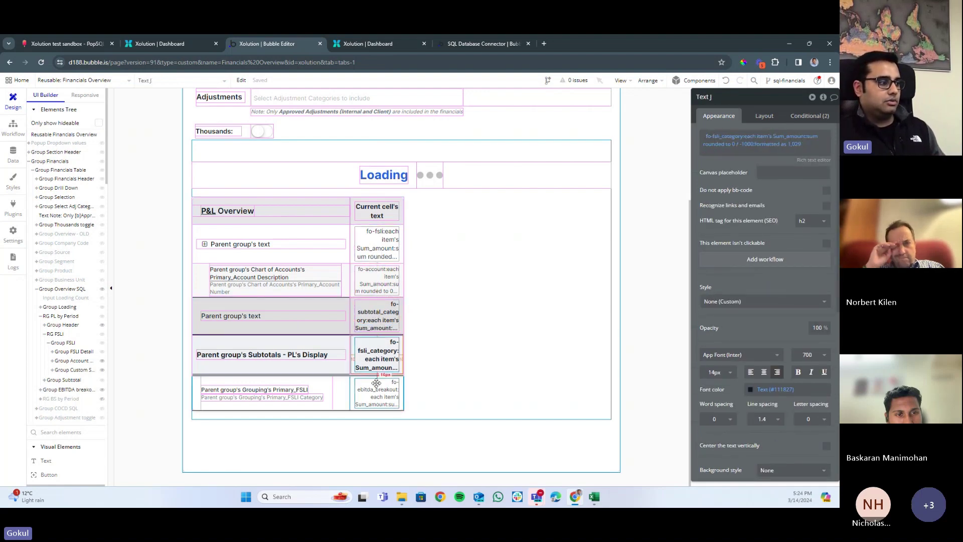
left_click(373, 242)
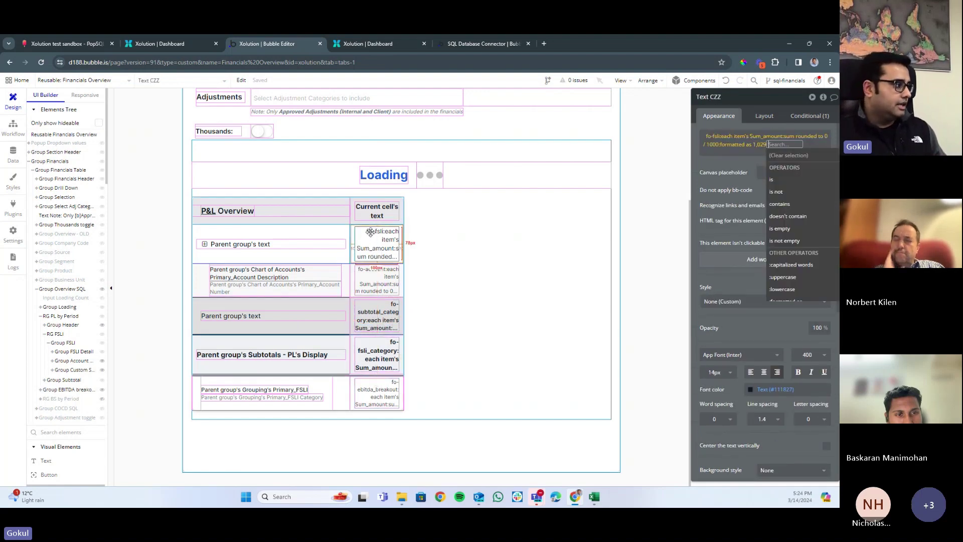
Open the app's installed plugins and show the SQL Database Connector configuration
left_click(13, 207)
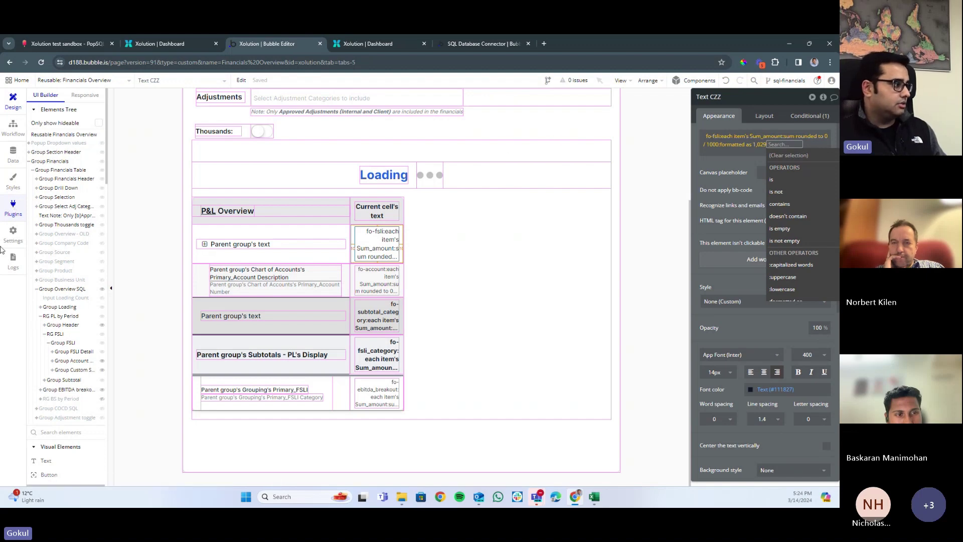
left_click(15, 202)
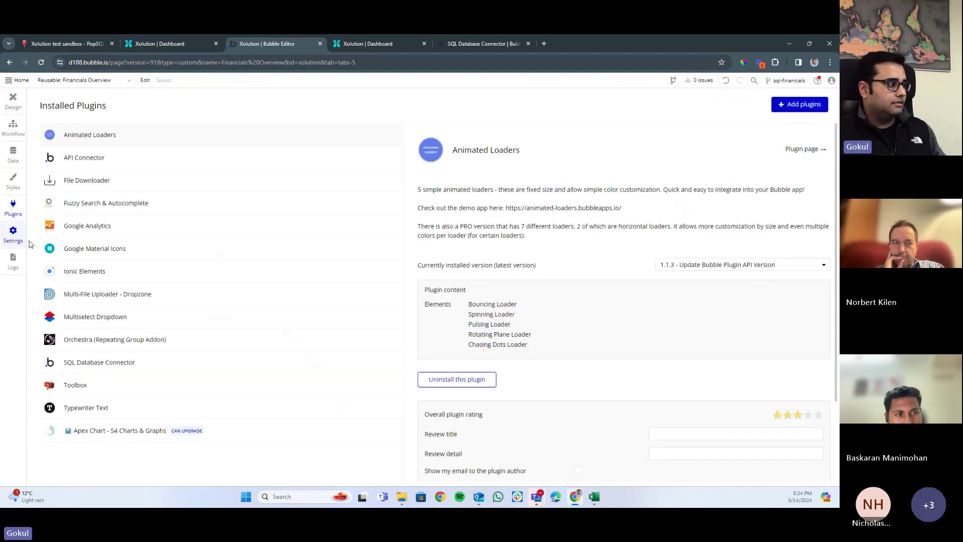
left_click(120, 365)
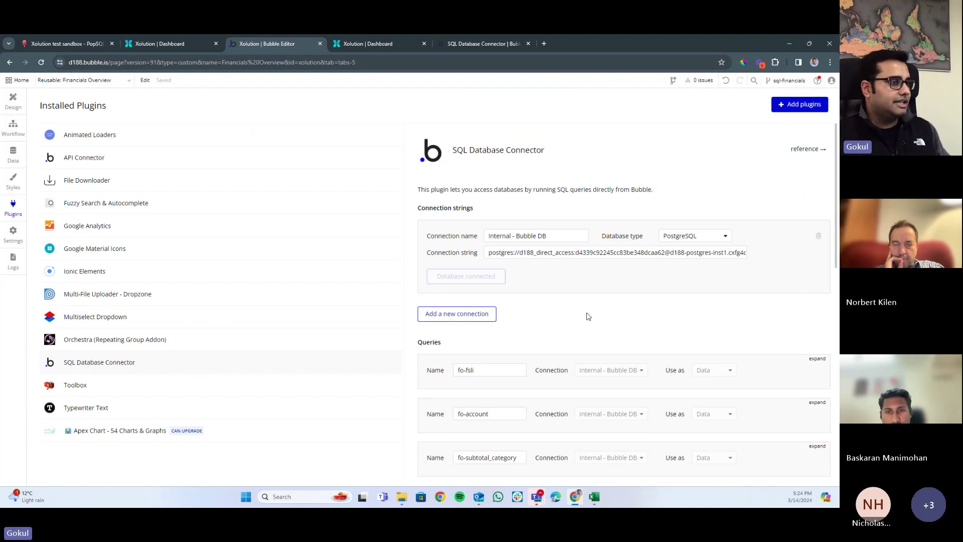
Switch to the Bubble Docs page on the SQL Database Connector and read the setup instructions, including the sample connection string
left_click(506, 44)
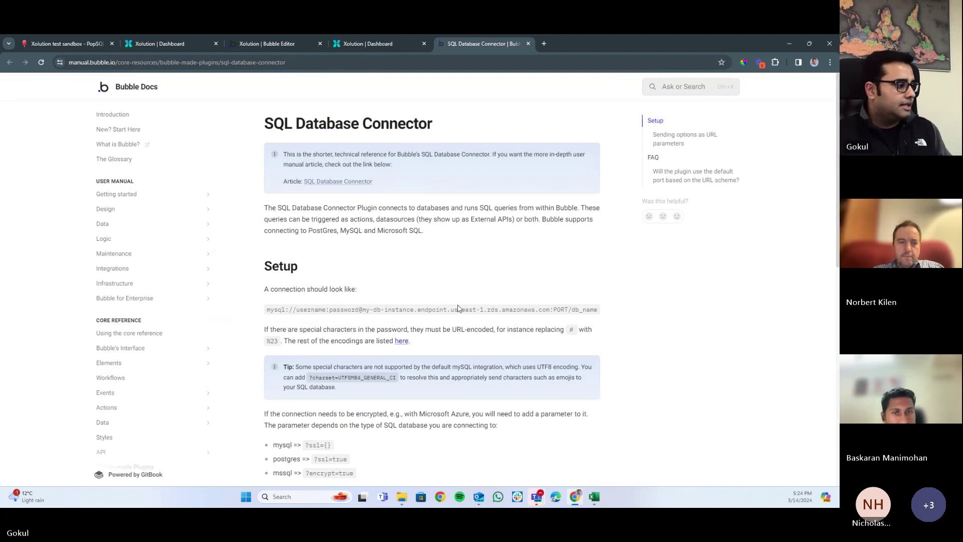
scroll(454, 308, "down", 5)
scroll(447, 311, "down", 3)
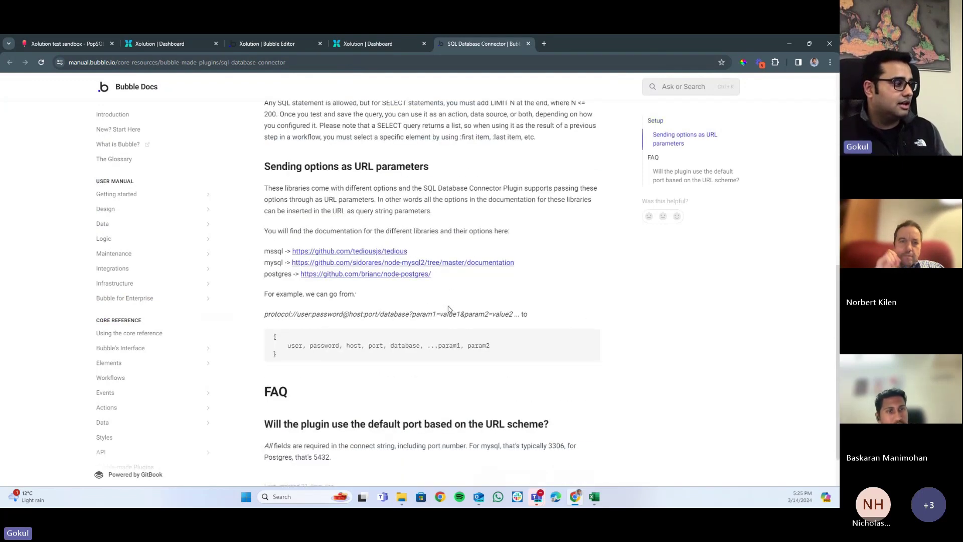
scroll(448, 311, "up", 5)
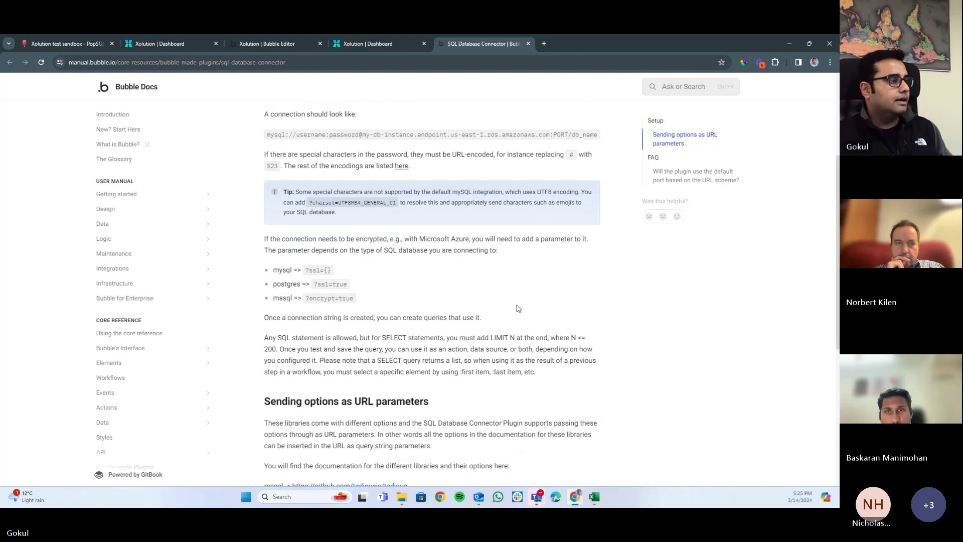
scroll(517, 297, "up", 3)
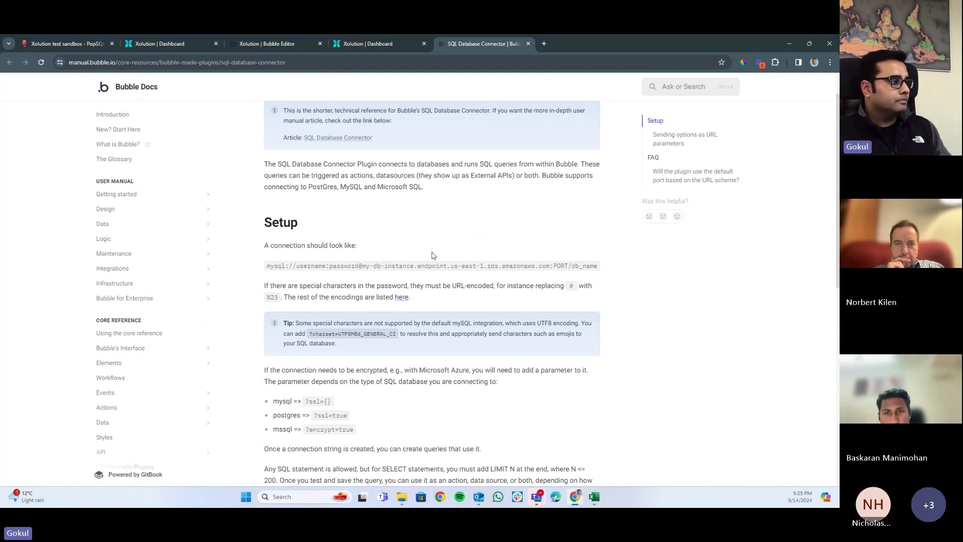
left_click_drag(267, 265, 602, 268)
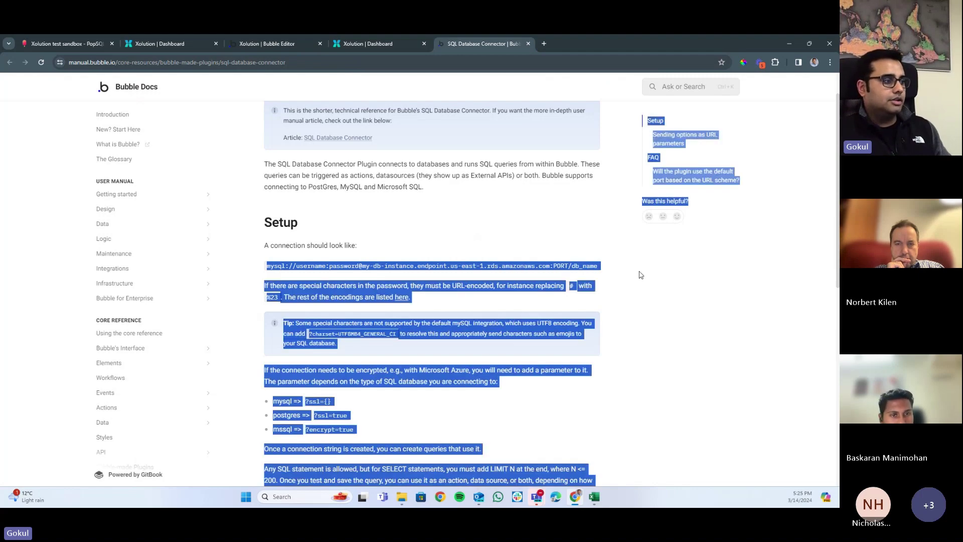
left_click(565, 265)
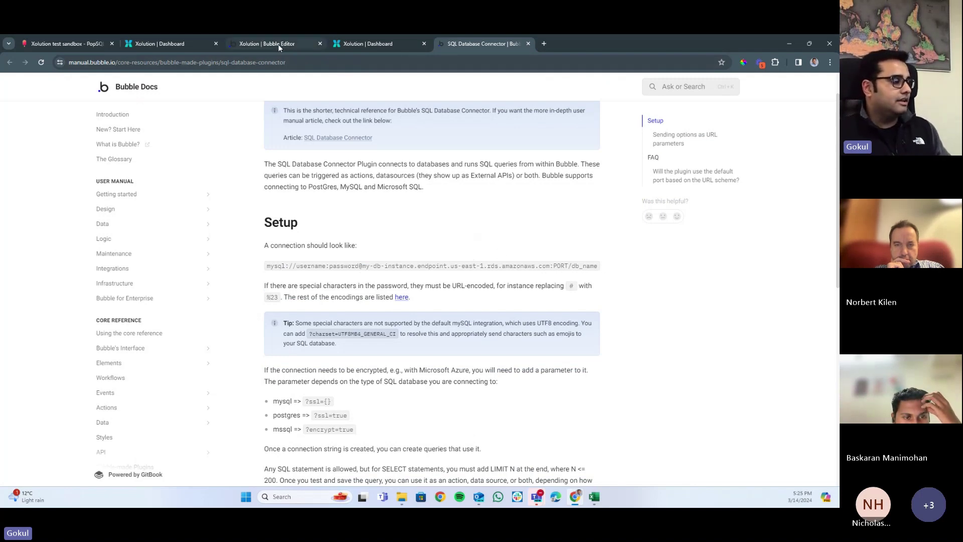
Return to the Bubble editor and review the connector's connection name, available database types and connection string
mouse_move(278, 44)
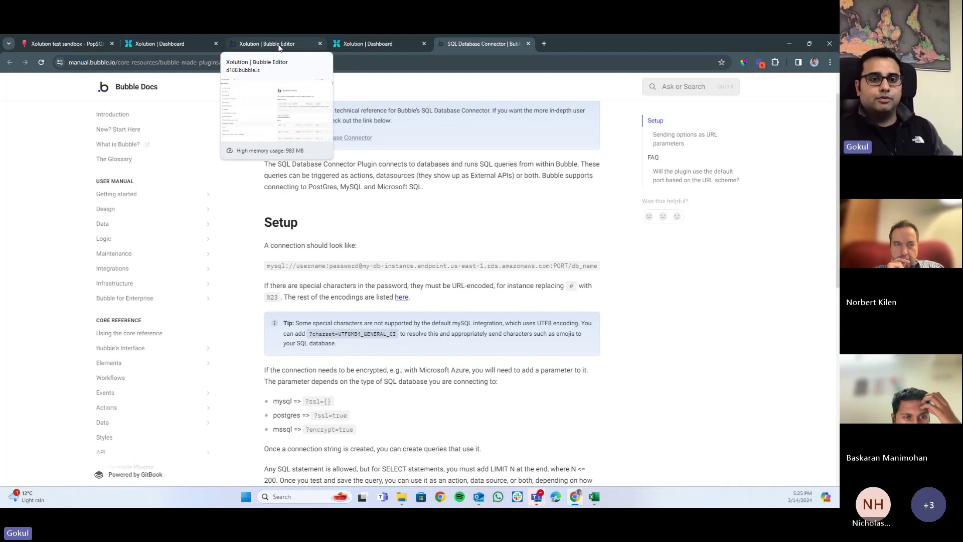
left_click(278, 45)
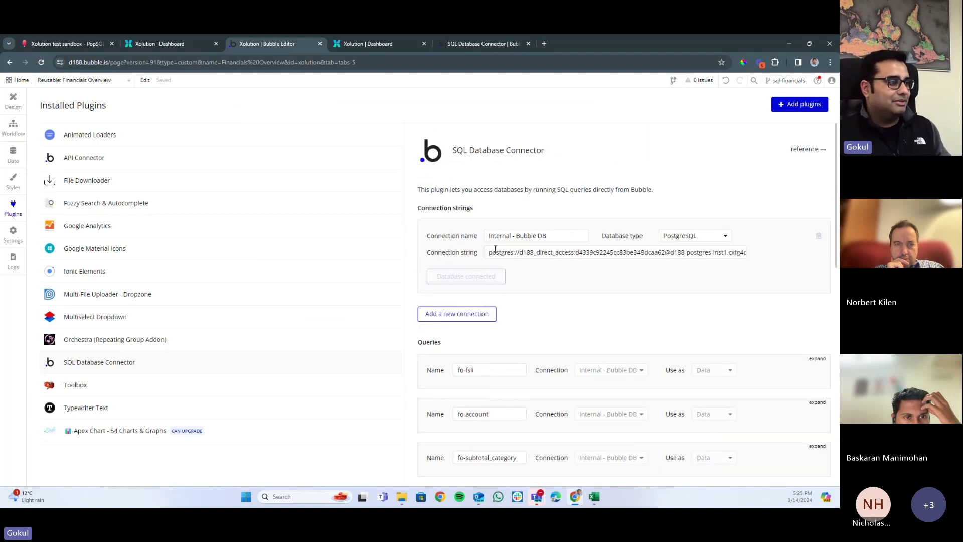
left_click(460, 237)
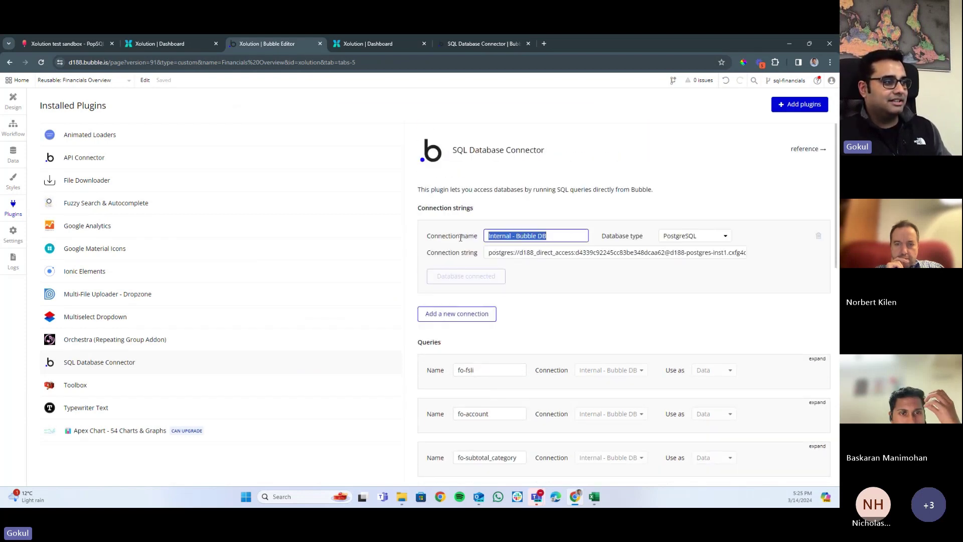
left_click(713, 239)
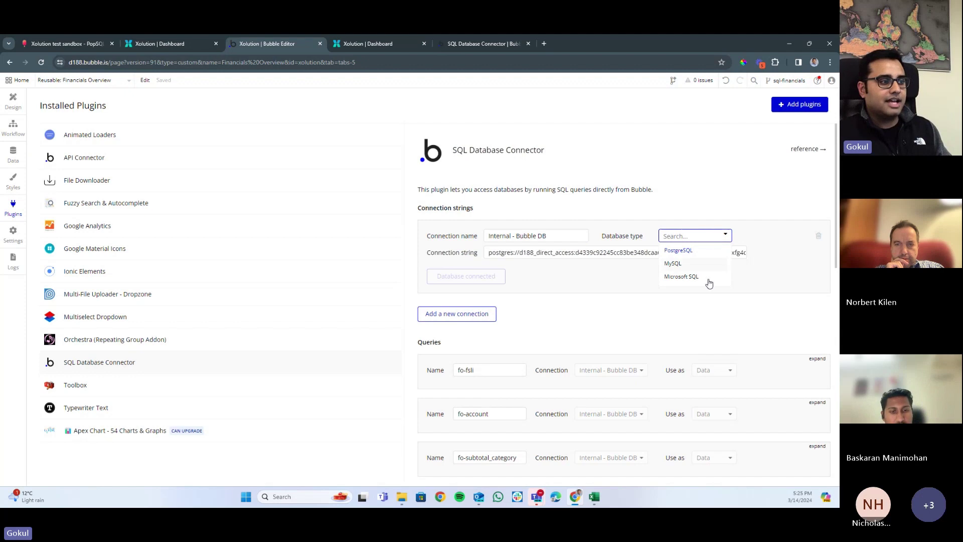
left_click(598, 281)
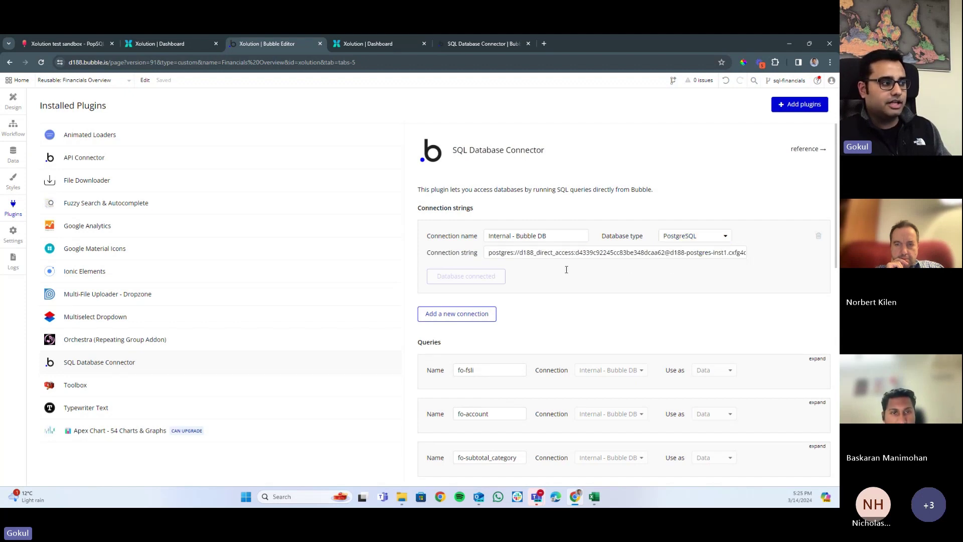
left_click_drag(493, 252, 786, 255)
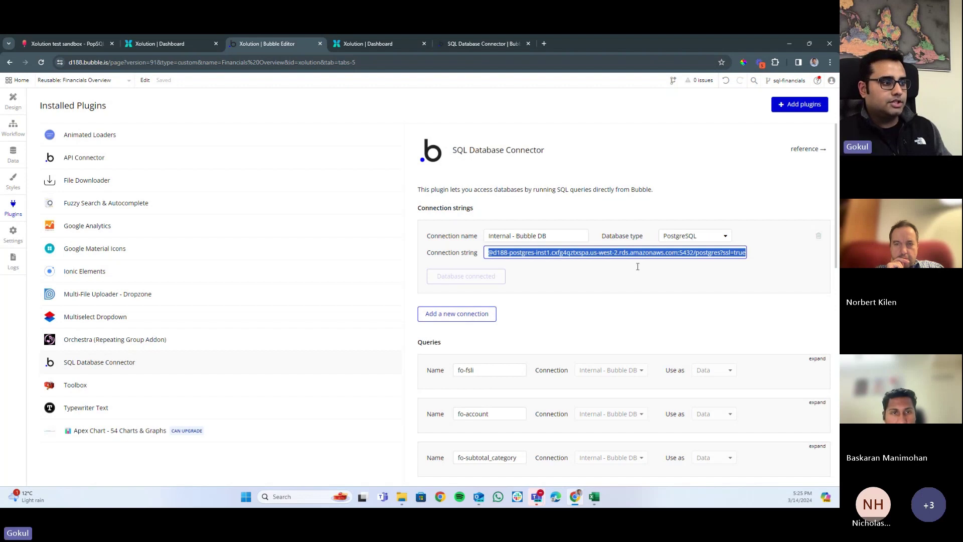
left_click(589, 272)
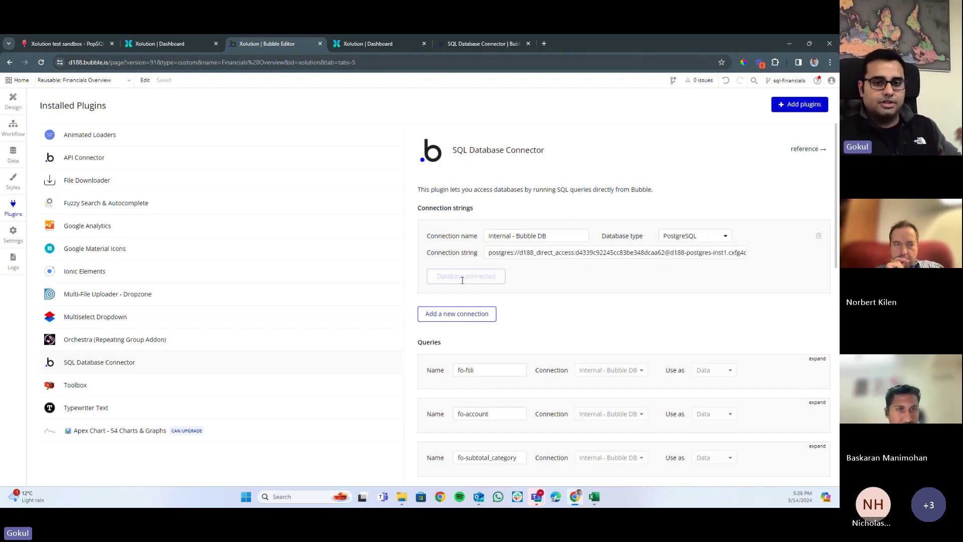
Look through the full list of SQL queries defined in the SQL Database Connector
scroll(533, 309, "down", 2)
scroll(431, 315, "down", 6)
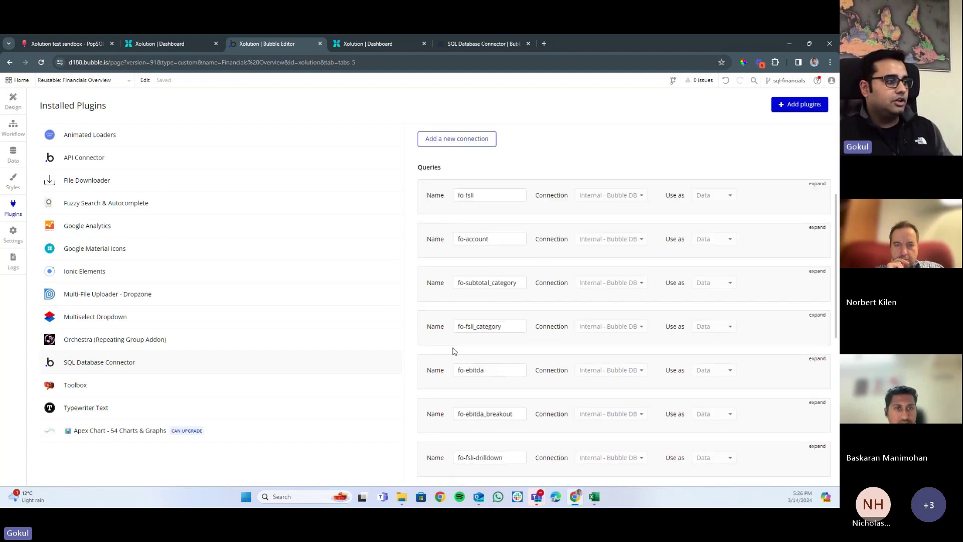
scroll(457, 346, "up", 4)
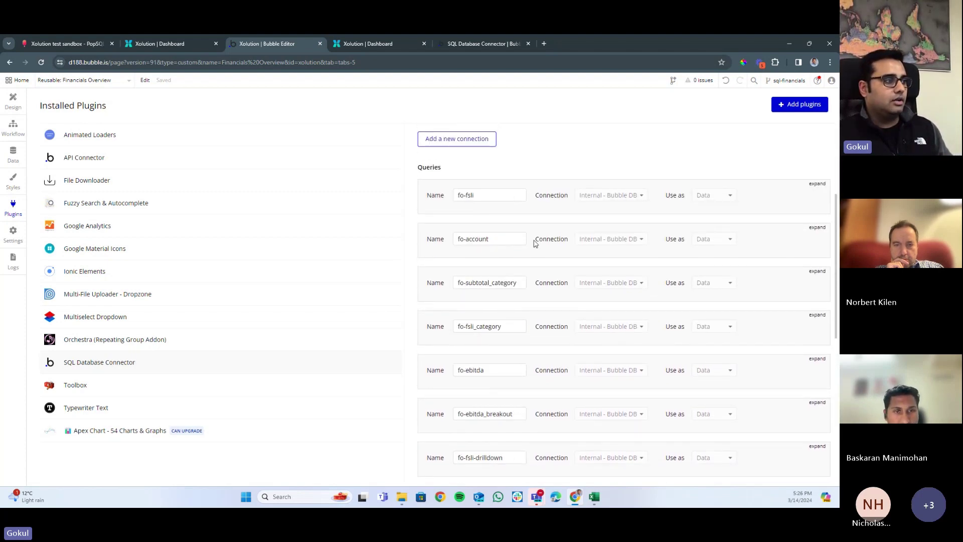
scroll(502, 276, "down", 7)
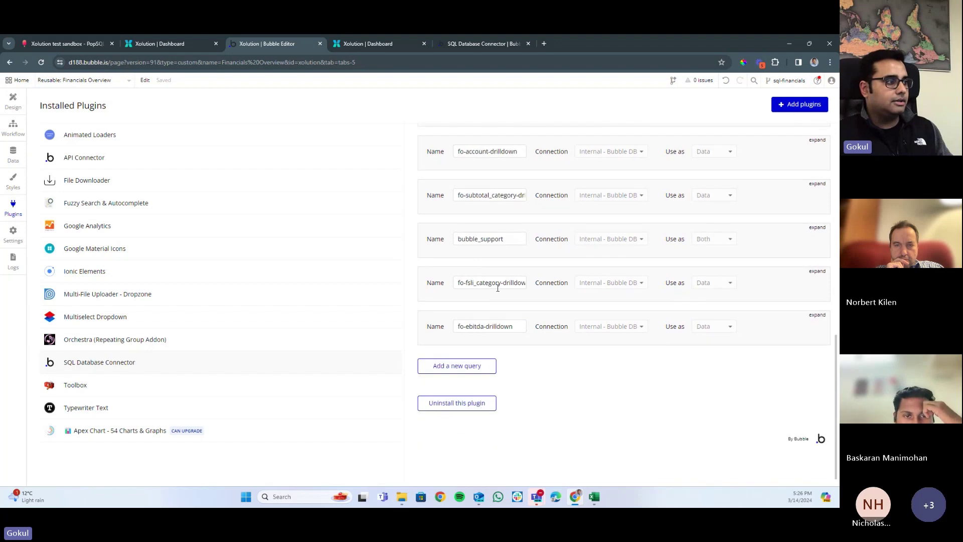
scroll(497, 288, "up", 2)
scroll(497, 288, "up", 7)
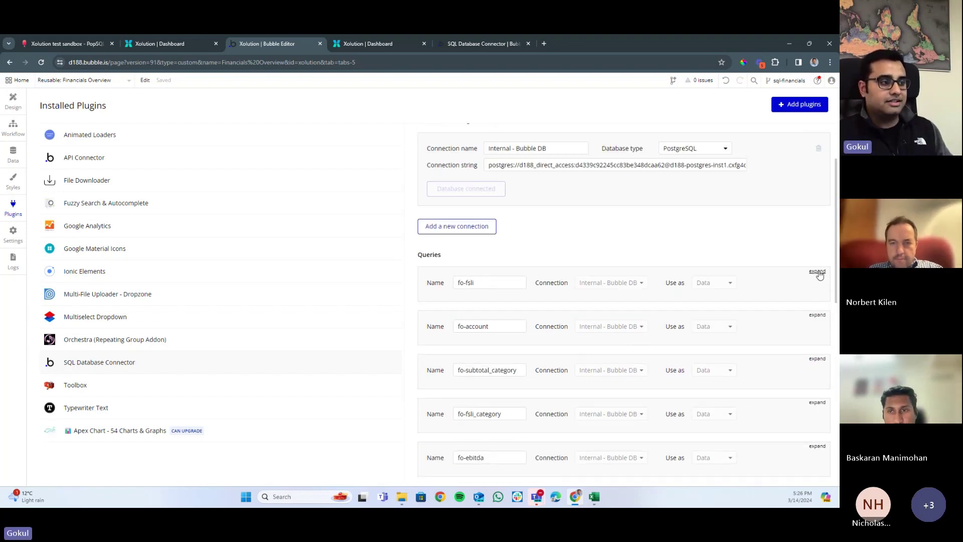
Expand the fo-fsli query and check its name and its Internal - Bubble DB connection
left_click(818, 272)
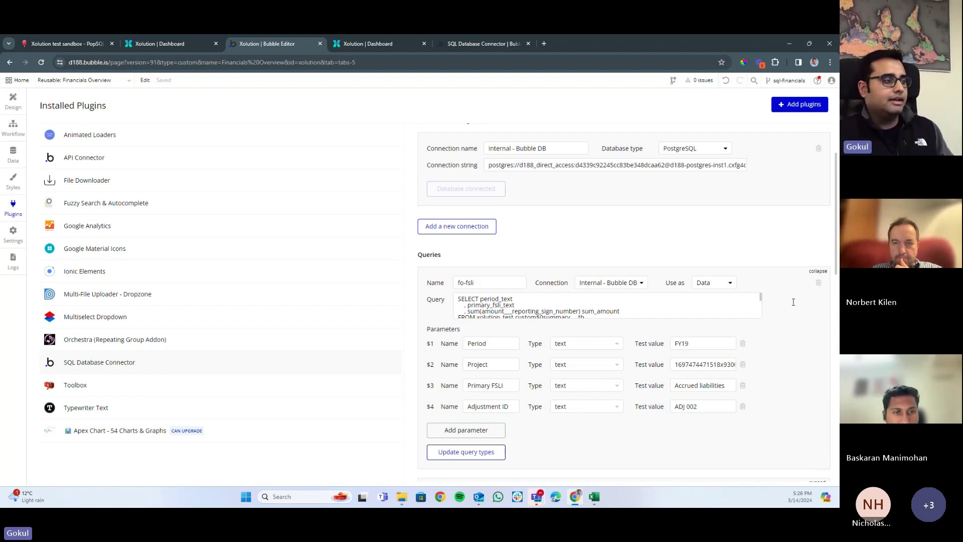
left_click(500, 288)
key("ctrl+a")
left_click(556, 268)
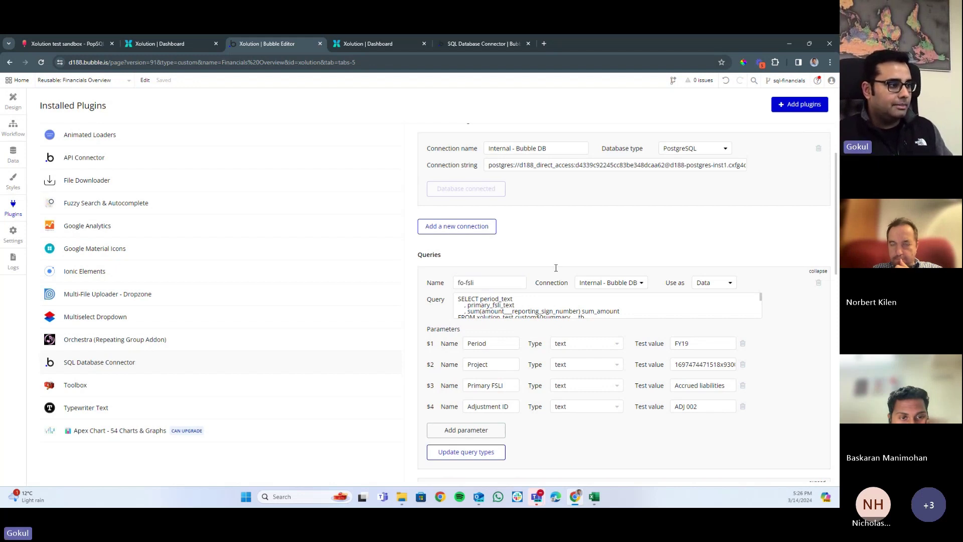
left_click(624, 283)
left_click(605, 297)
scroll(472, 216, "up", 2)
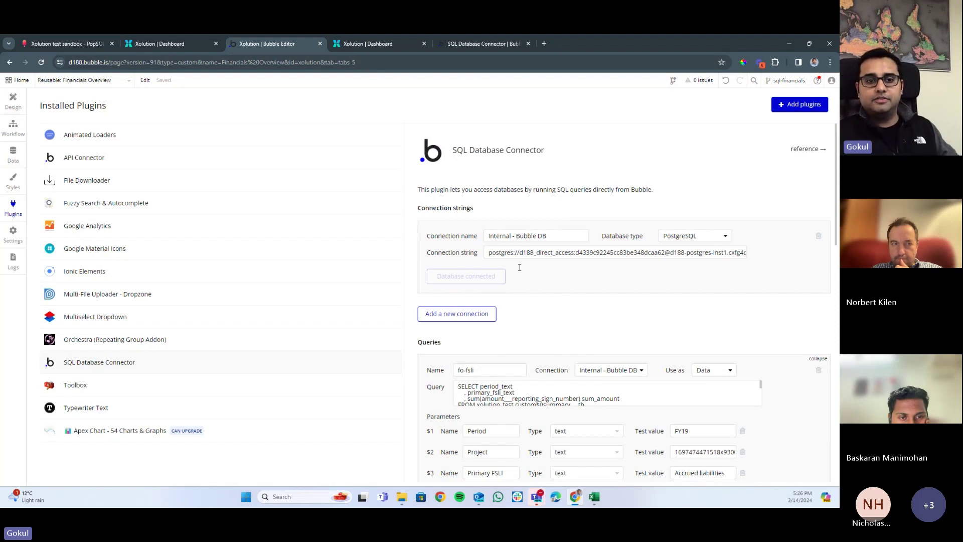
Compare the fo-fsli query's connection with the defined one and review its Use as options, keeping Data
left_click(609, 370)
left_click(605, 384)
left_click(721, 370)
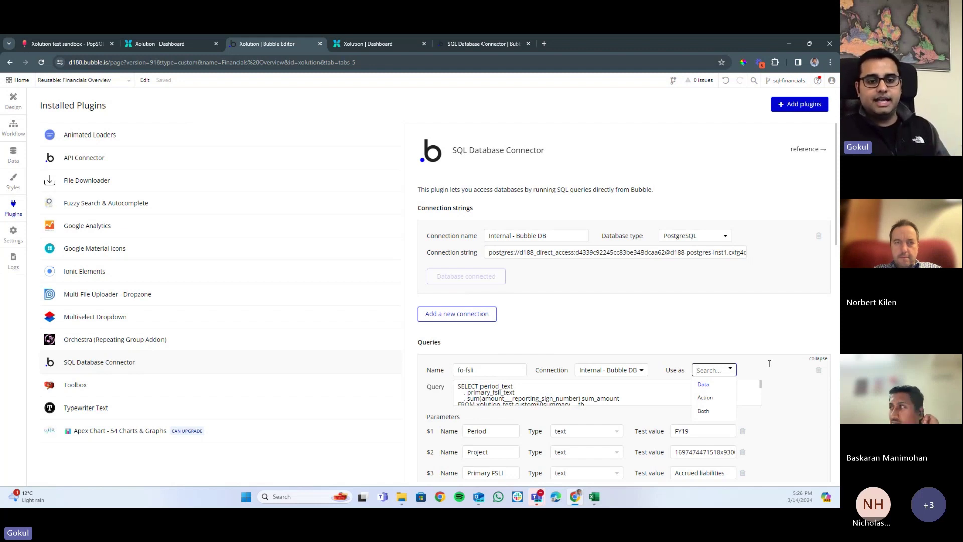
key("Return")
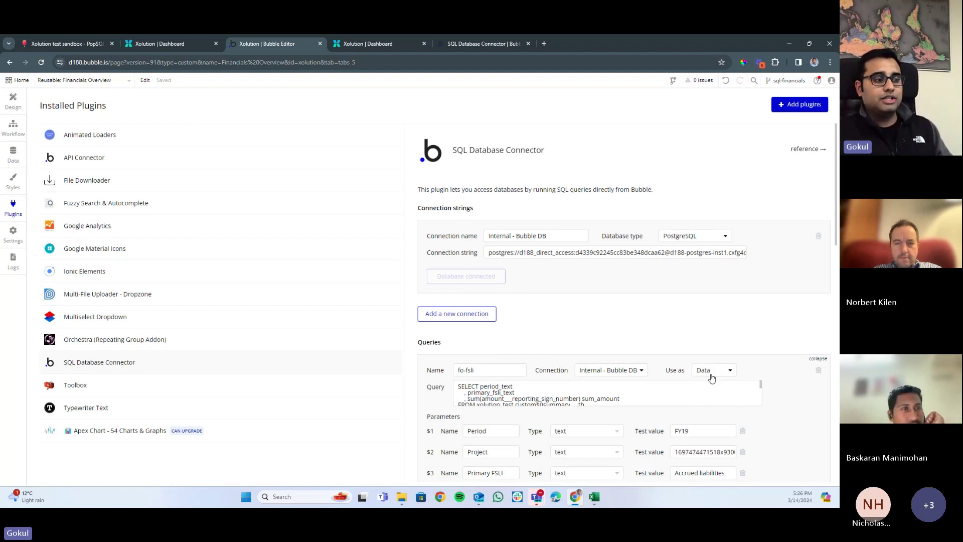
scroll(775, 368, "down", 3)
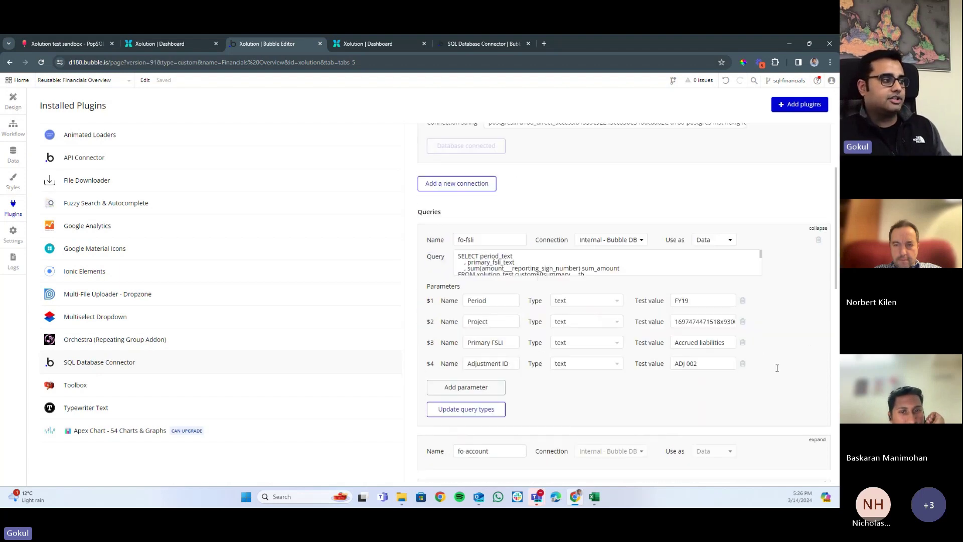
Show the full fo-fsli SQL statement and examine its grouping field and the WHERE conditions
left_click(489, 262)
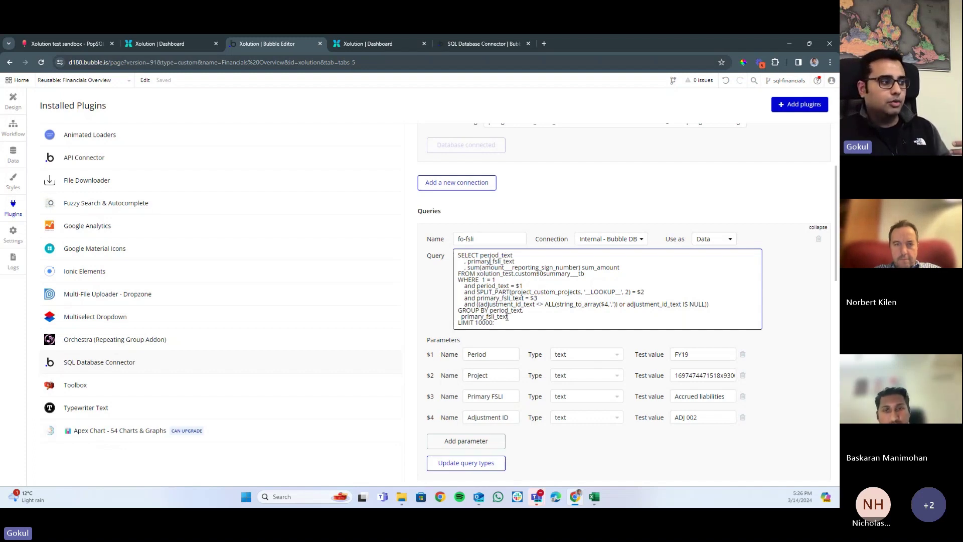
left_click_drag(508, 316, 484, 317)
left_click_drag(465, 285, 713, 304)
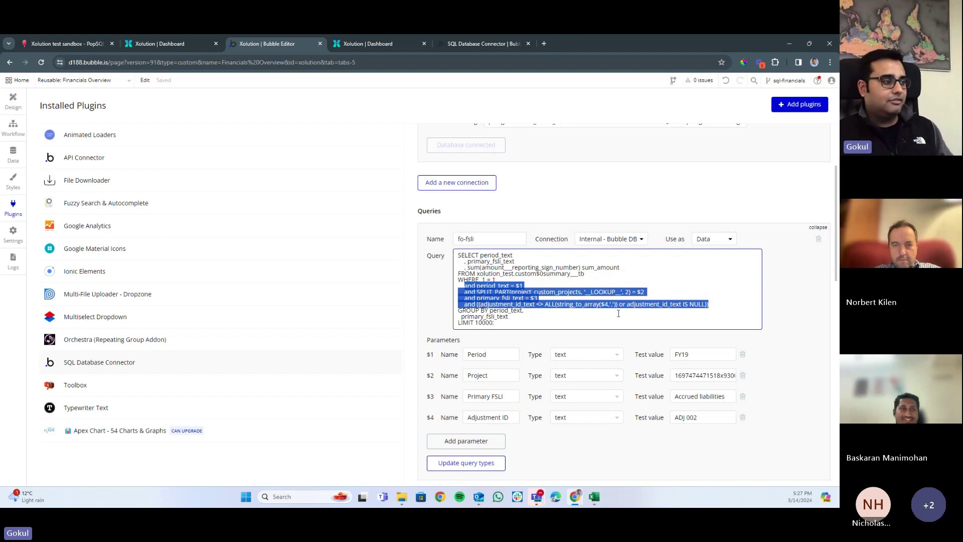
left_click(589, 281)
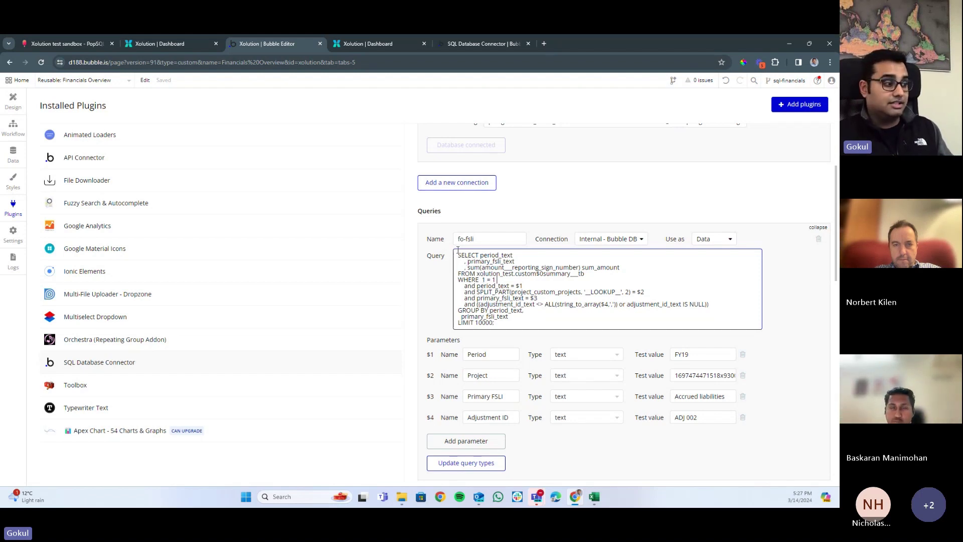
Read through the fo-fsli query's selected fields, summed reporting amount, filters and grouping by period_text and primary_fsli_text
double_click(469, 255)
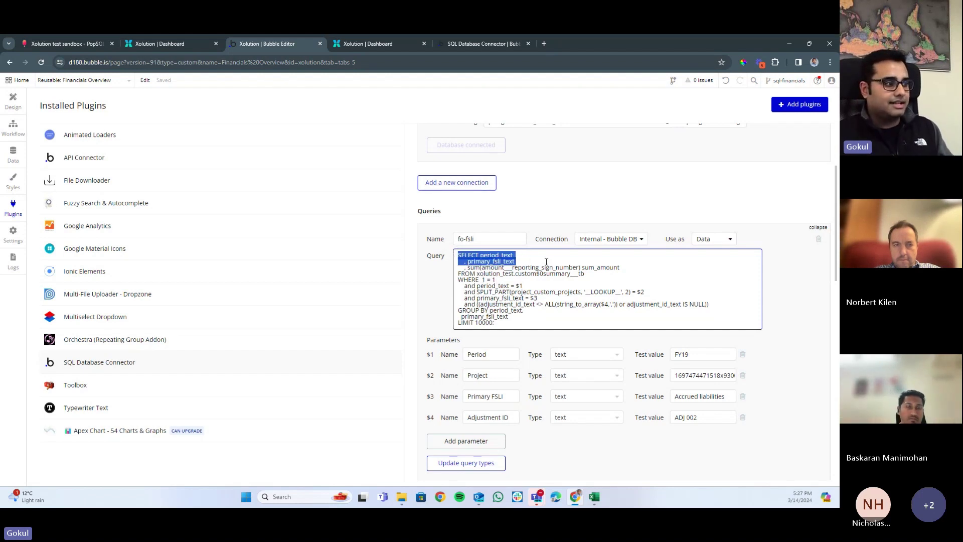
left_click(512, 274)
mouse_move(509, 266)
left_mouse_down()
mouse_move(458, 255)
mouse_move(485, 256)
mouse_move(515, 275)
left_mouse_up()
left_click(490, 267)
double_click(490, 267)
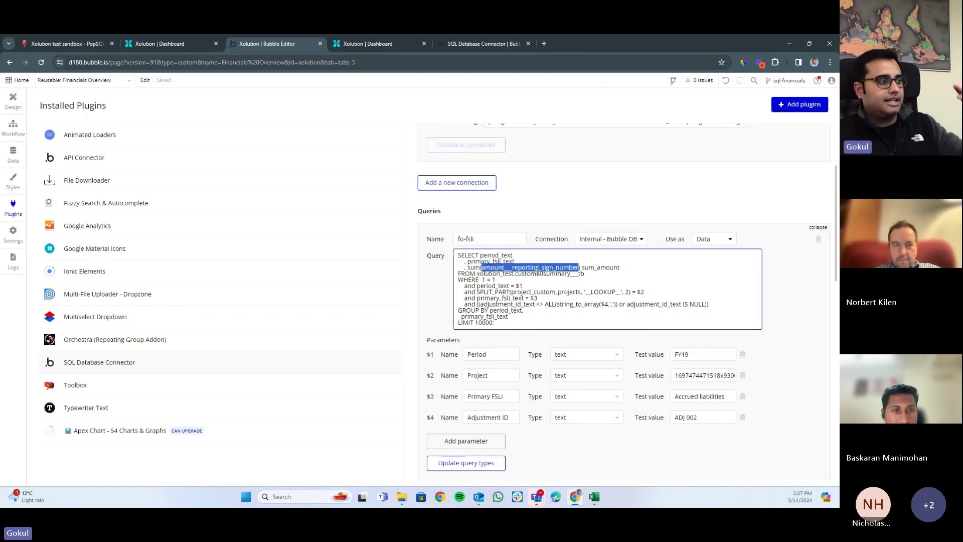
left_click_drag(464, 285, 712, 301)
left_click(512, 317)
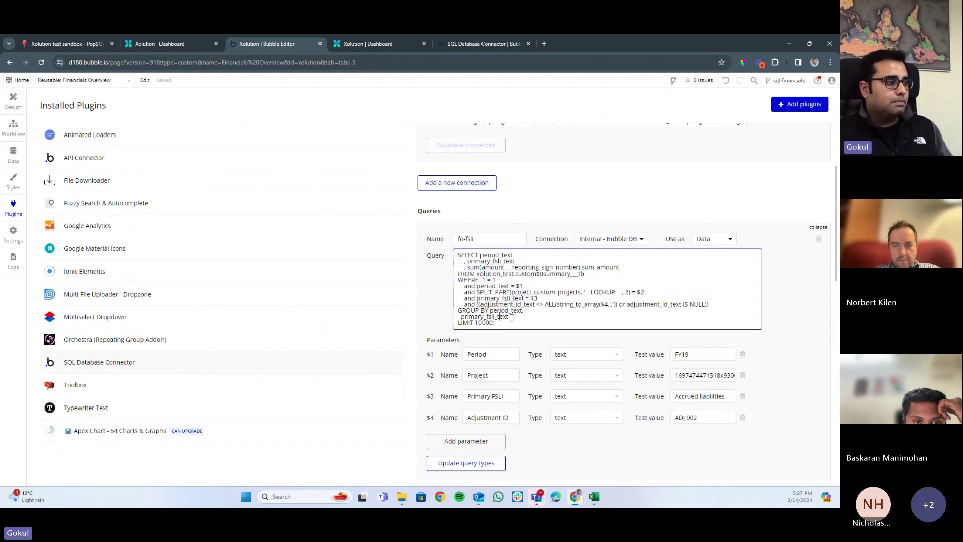
left_click_drag(514, 317, 490, 310)
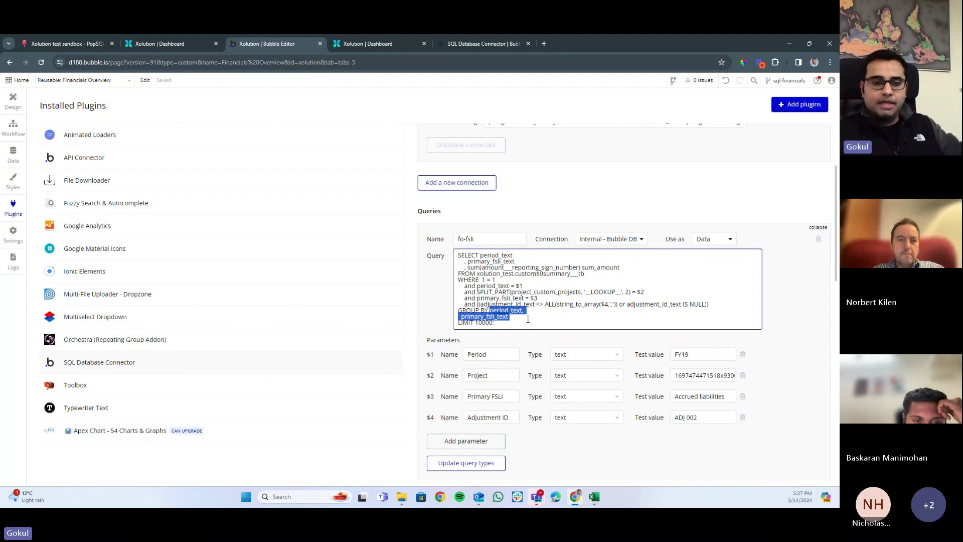
Switch to the Xolution dashboard's financials overview and check the fiscal year columns of the P&L table
left_click(344, 45)
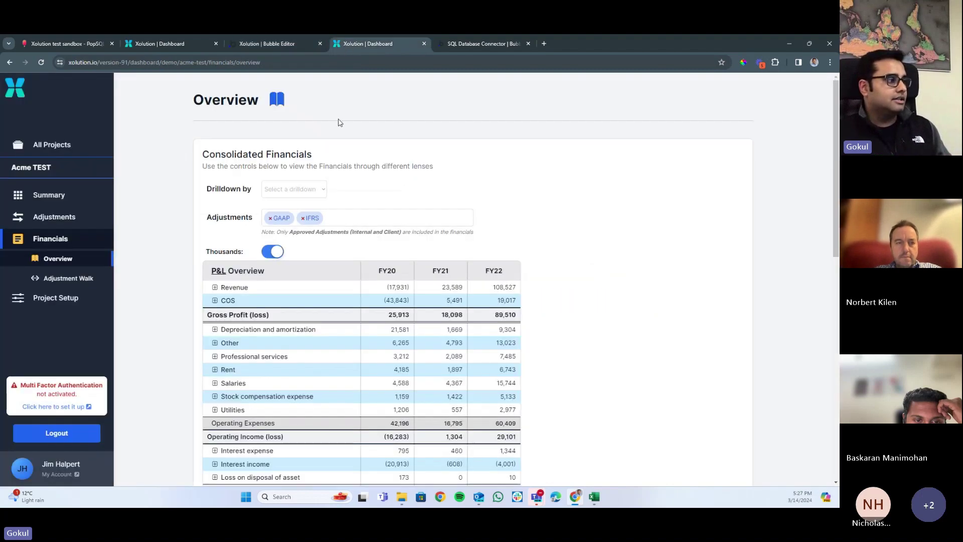
left_click_drag(378, 271, 506, 271)
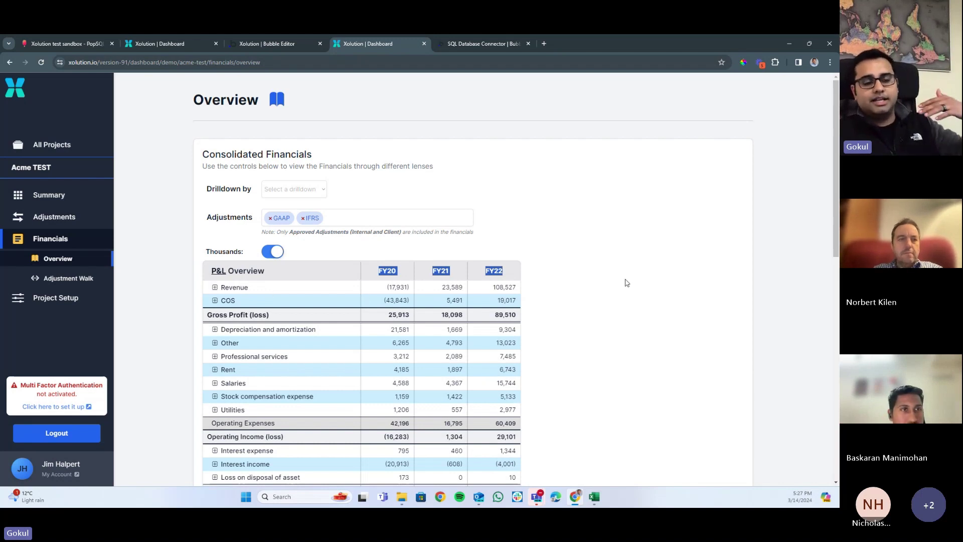
left_click(626, 283)
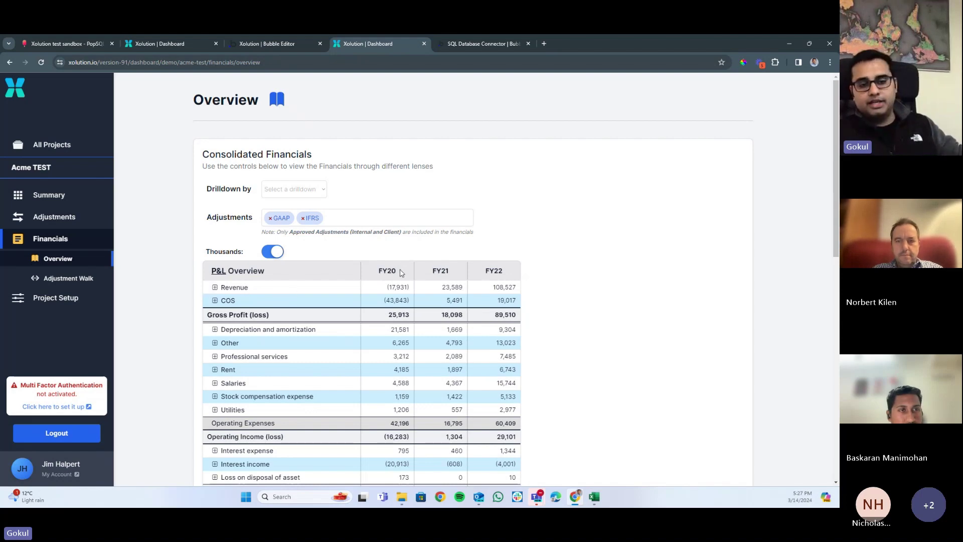
Expand the Revenue row to examine its account numbers and amounts per year, and collapse it again
left_click(214, 287)
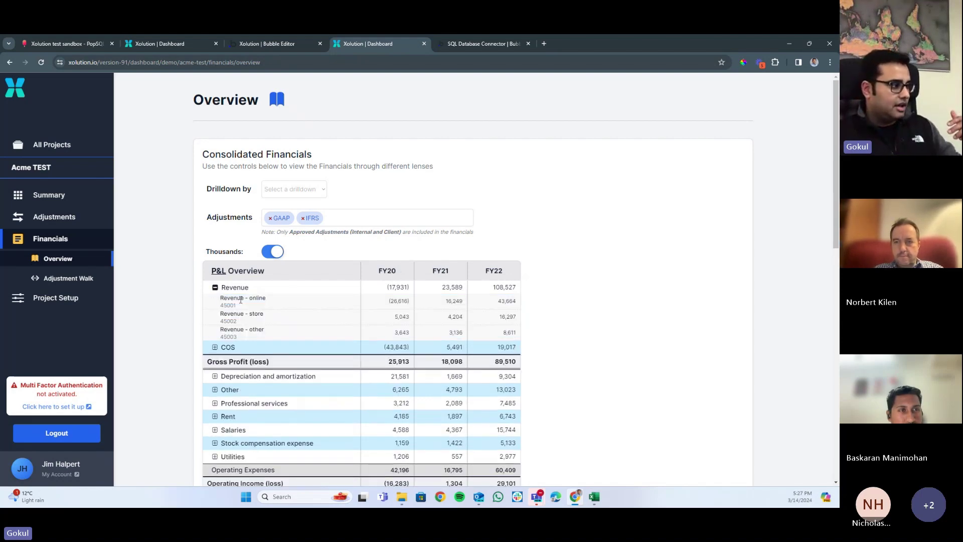
left_click_drag(221, 309, 243, 310)
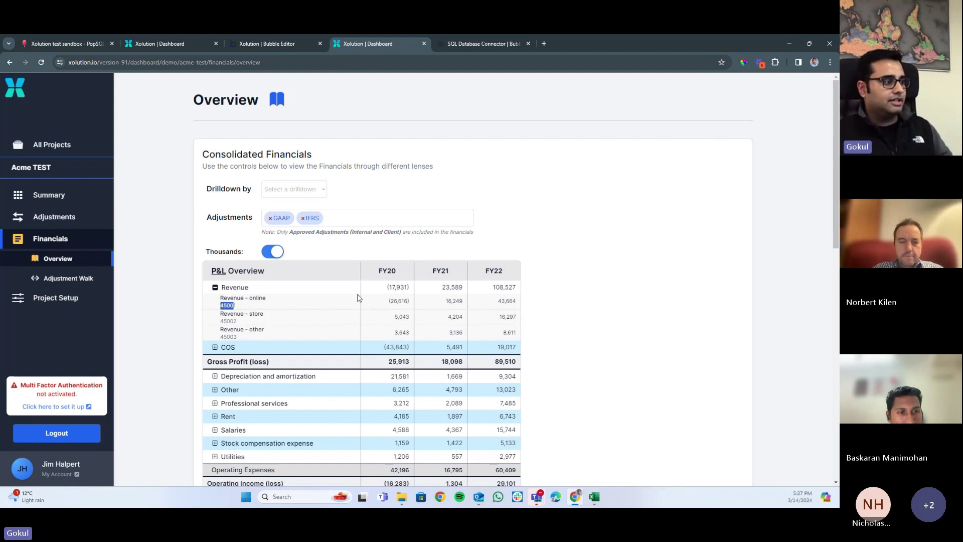
left_click_drag(394, 300, 287, 316)
left_click_drag(394, 316, 412, 333)
left_click(246, 319)
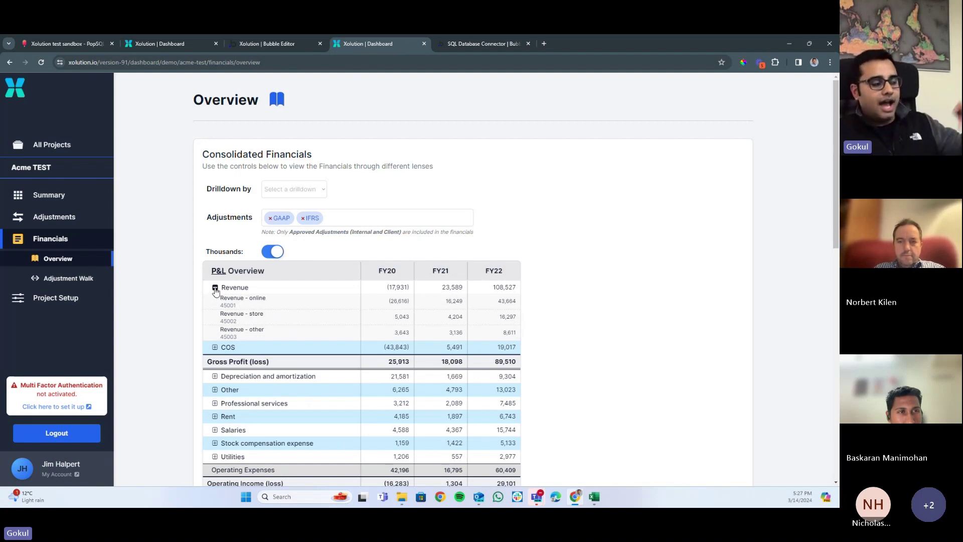
left_click(215, 289)
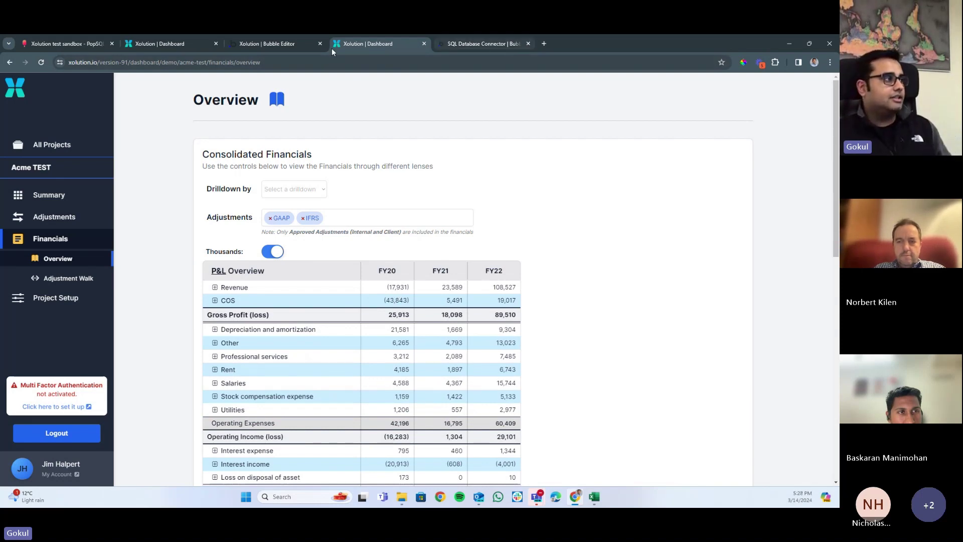
Return to the Bubble editor and compare the fo-fsli query's GROUP BY fields with its WHERE conditions
left_click(301, 44)
left_click(541, 264)
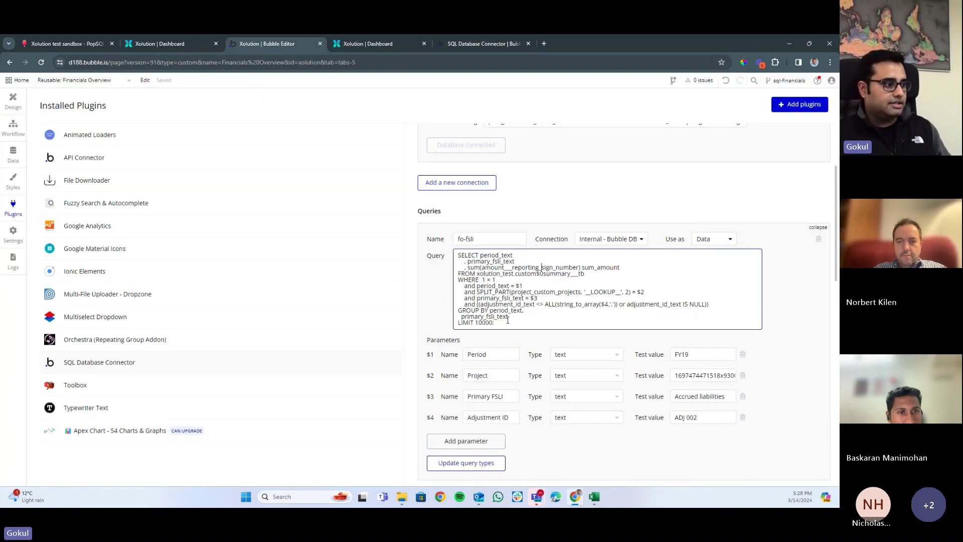
double_click(505, 311)
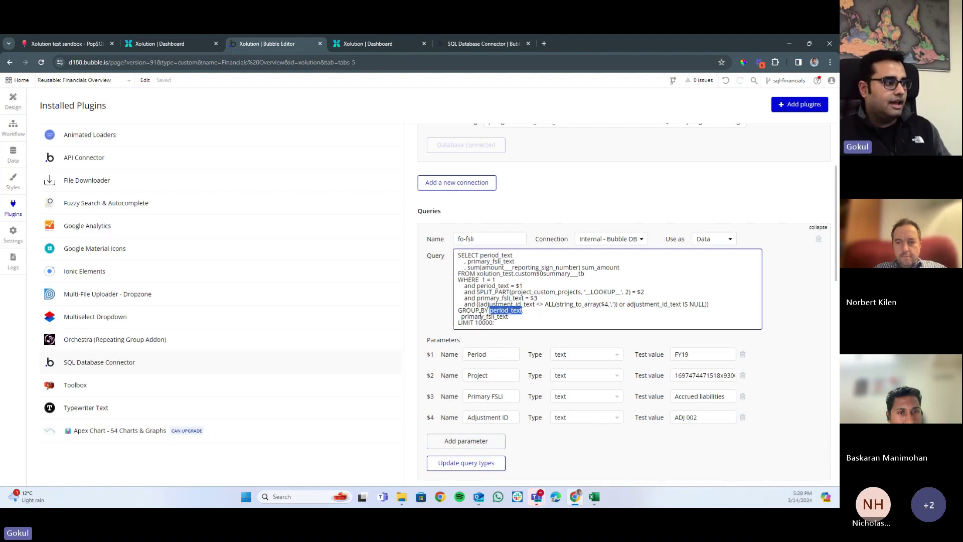
double_click(493, 317)
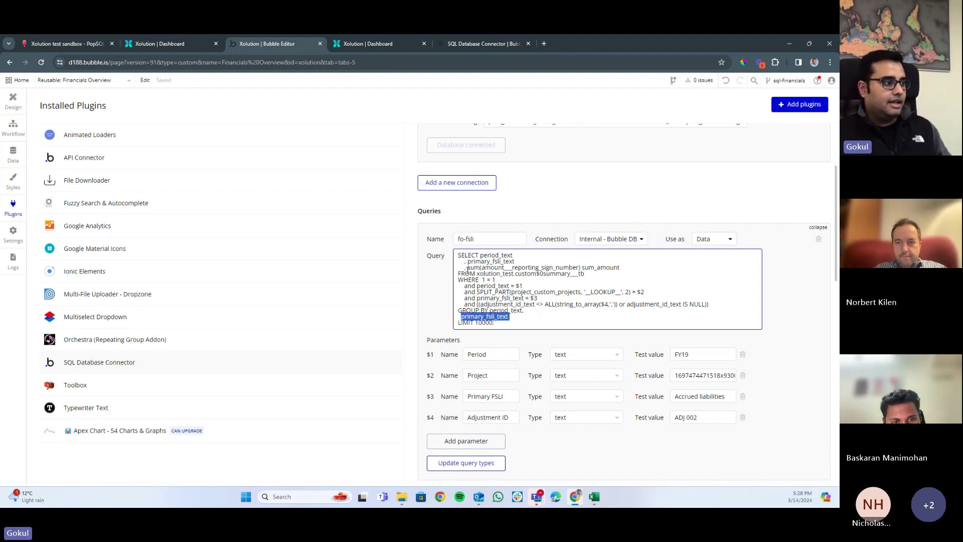
left_click(467, 286)
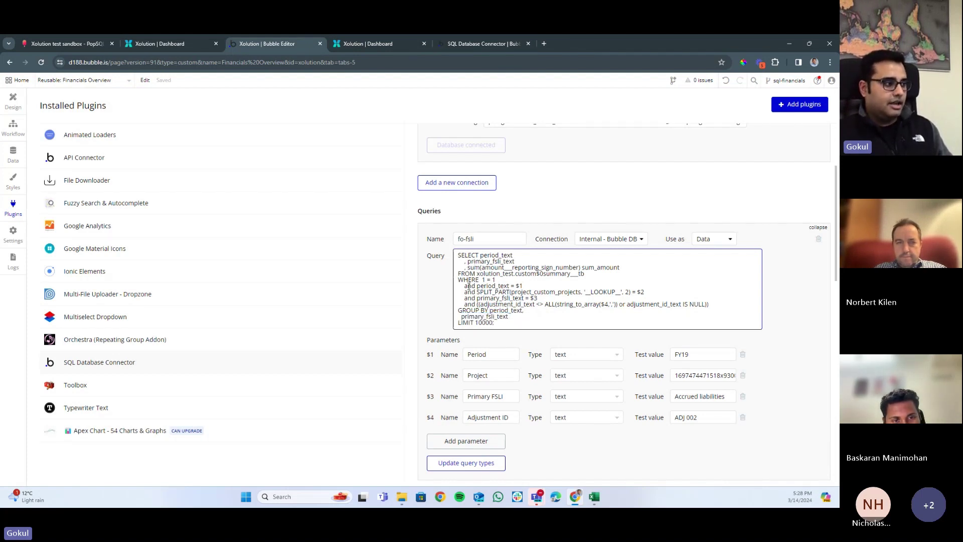
left_click_drag(465, 287, 713, 308)
left_click(724, 307)
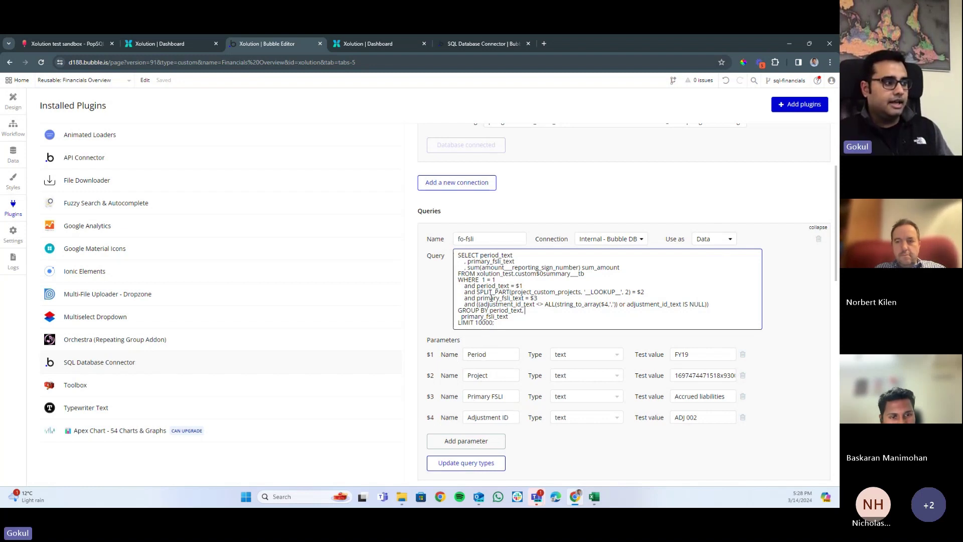
Trace the $1, $2, $3 and $4 parameters in the fo-fsli query's WHERE conditions
double_click(520, 285)
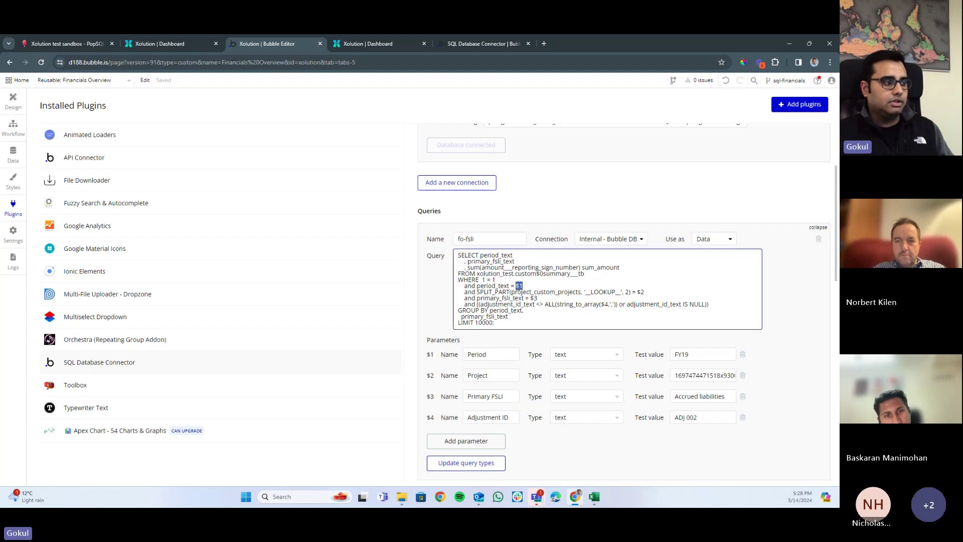
double_click(640, 291)
double_click(535, 298)
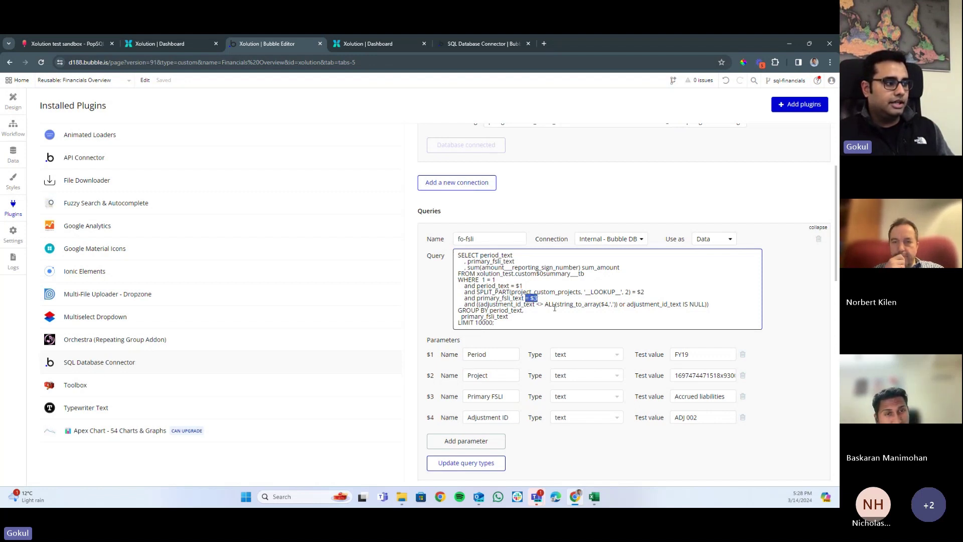
double_click(605, 304)
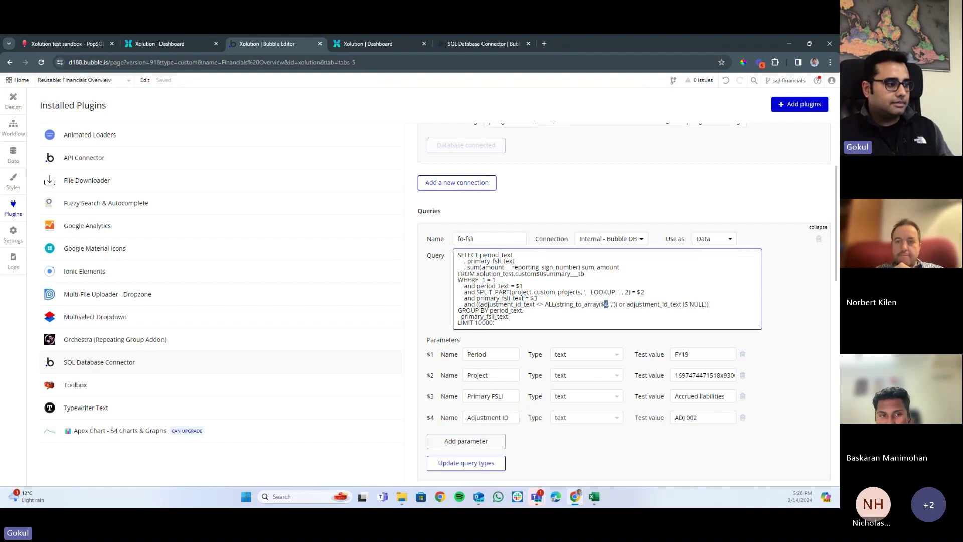
Examine the SPLIT_PART and string_to_array functions that handle the project and adjustment ID filters
double_click(493, 291)
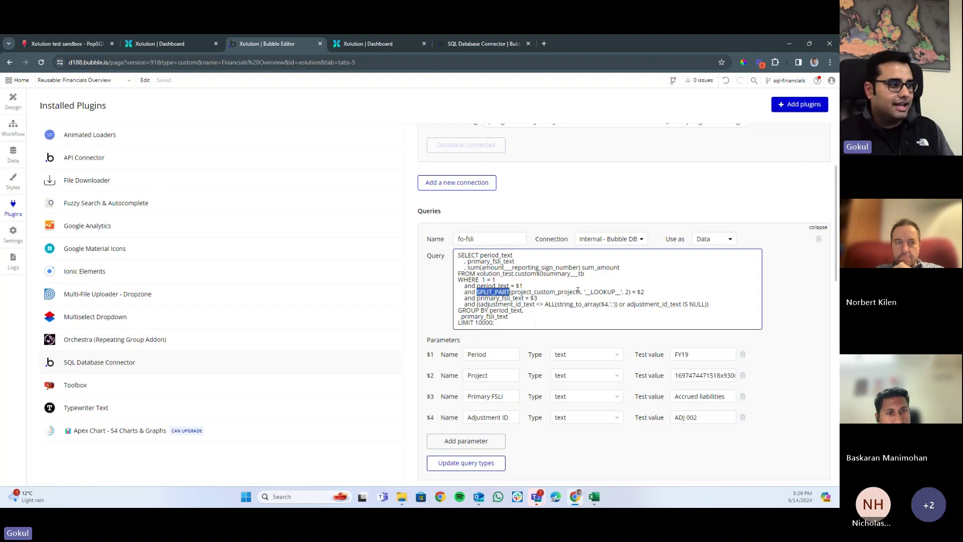
left_click(654, 293)
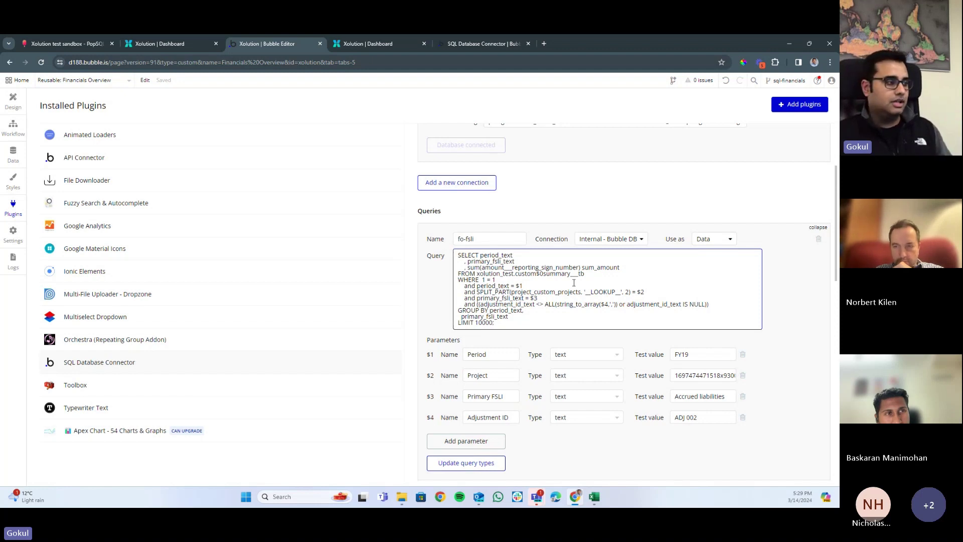
double_click(496, 292)
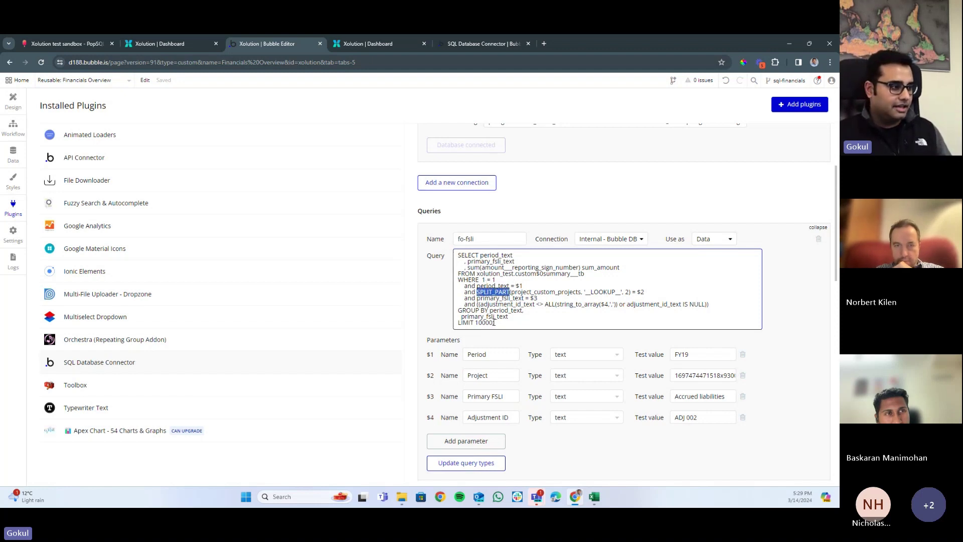
double_click(575, 305)
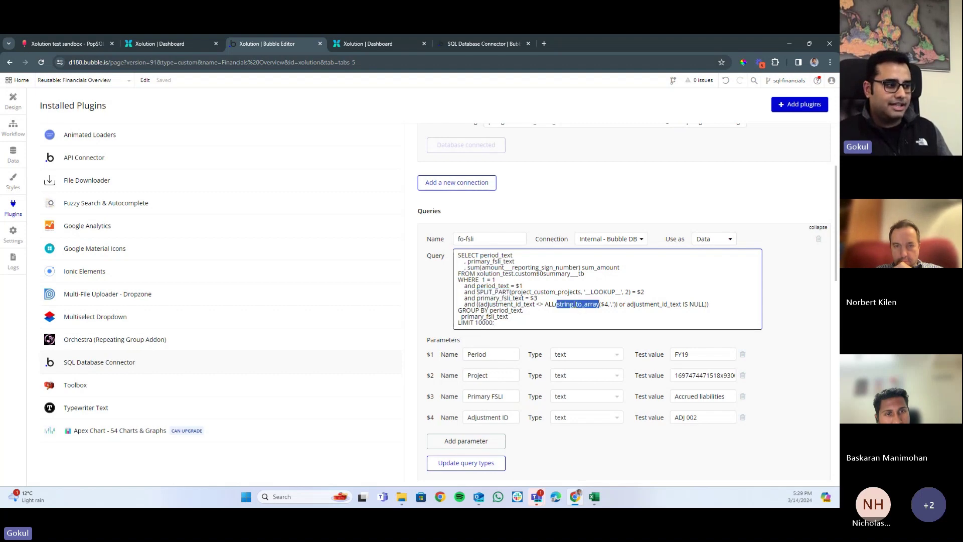
left_click(539, 326)
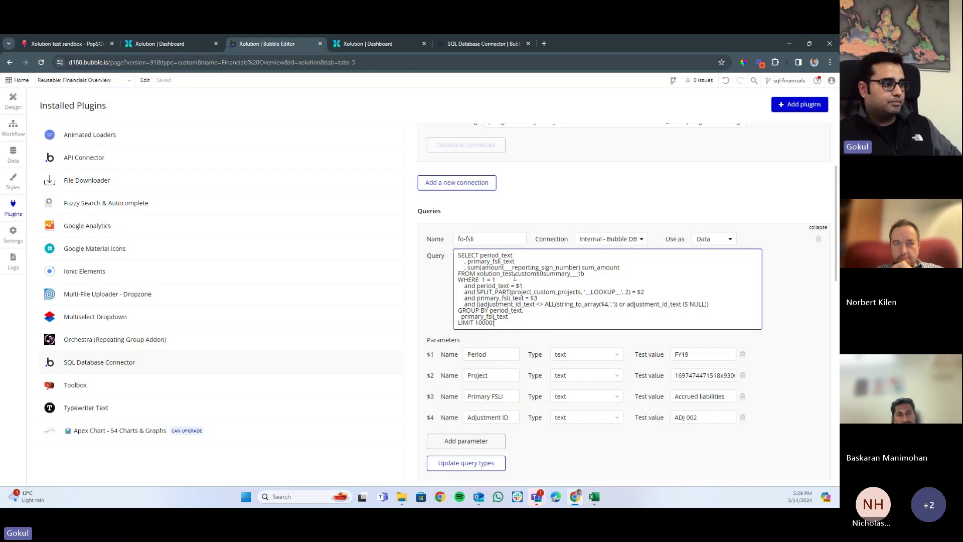
Go from the query's $1 parameter to the P&L amount text in the page design and open its fo-fsli call's parameters
double_click(519, 285)
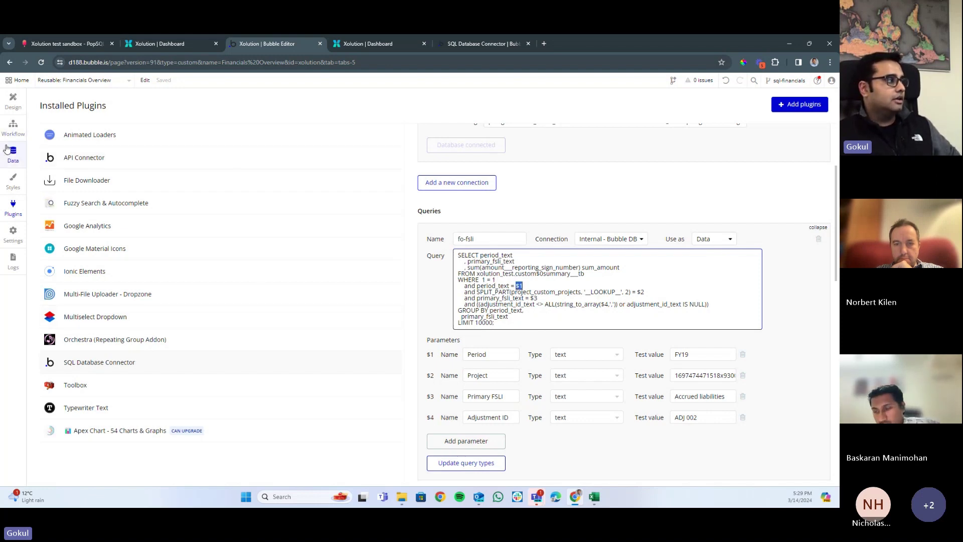
left_click(11, 126)
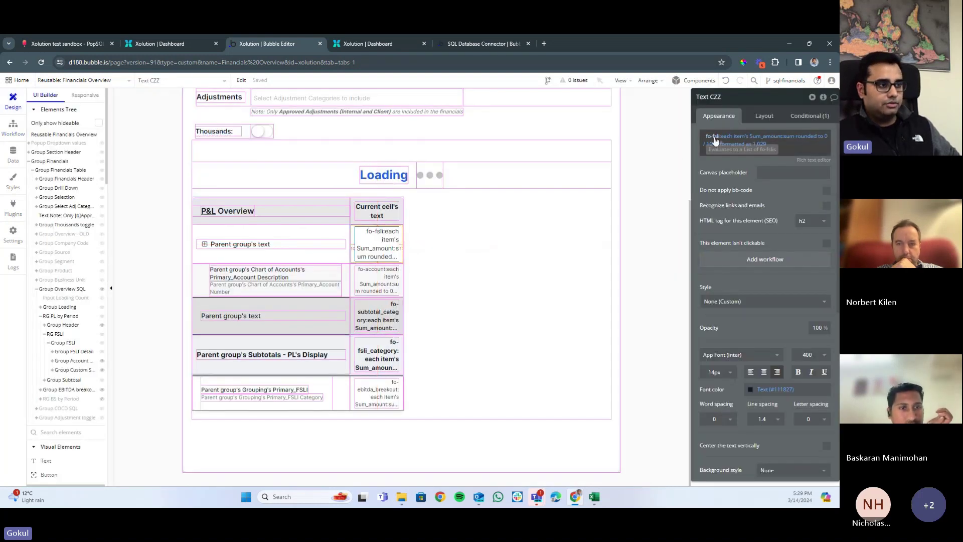
left_click(715, 141)
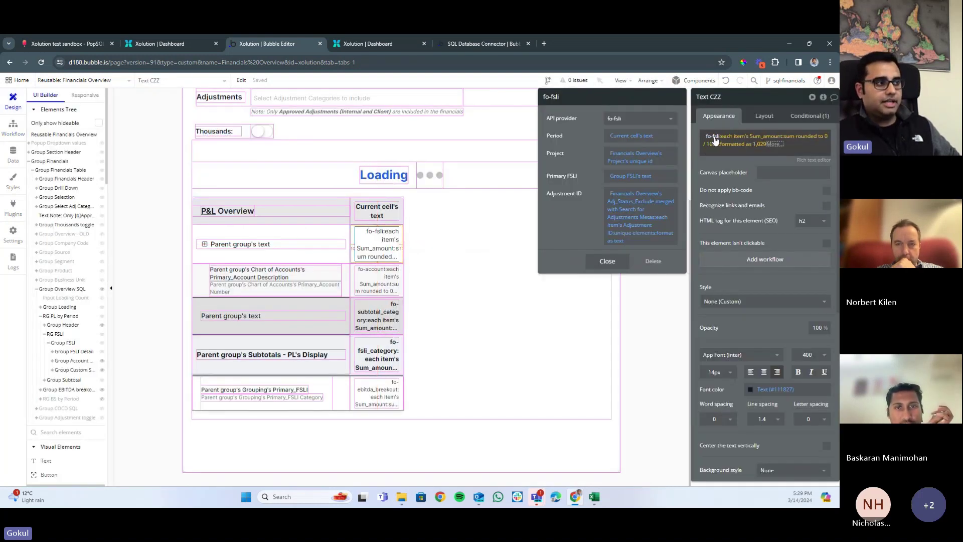
Look through the API providers available for the amount text, keep fo-fsli and close the call's settings
left_click(657, 119)
scroll(630, 256, "down", 1)
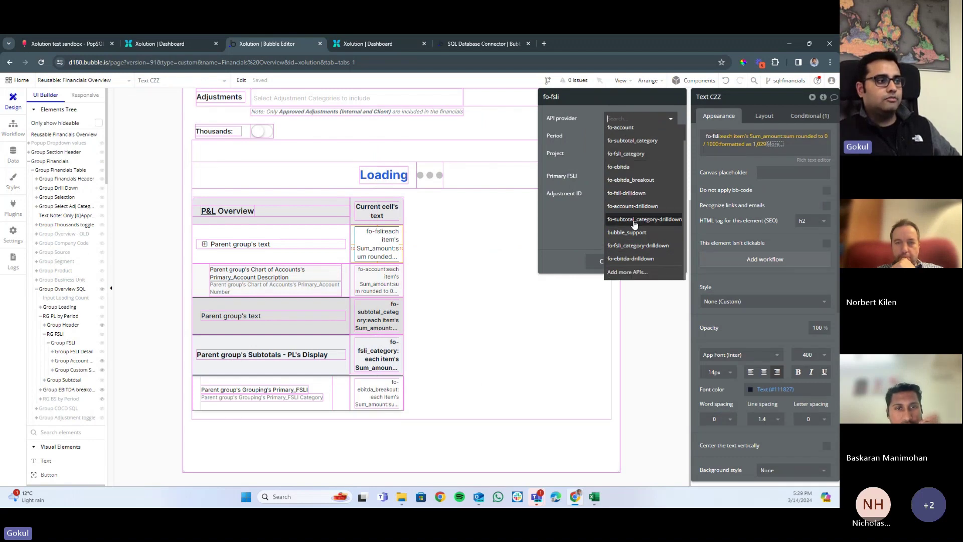
scroll(634, 251, "down", 1)
scroll(627, 150, "up", 1)
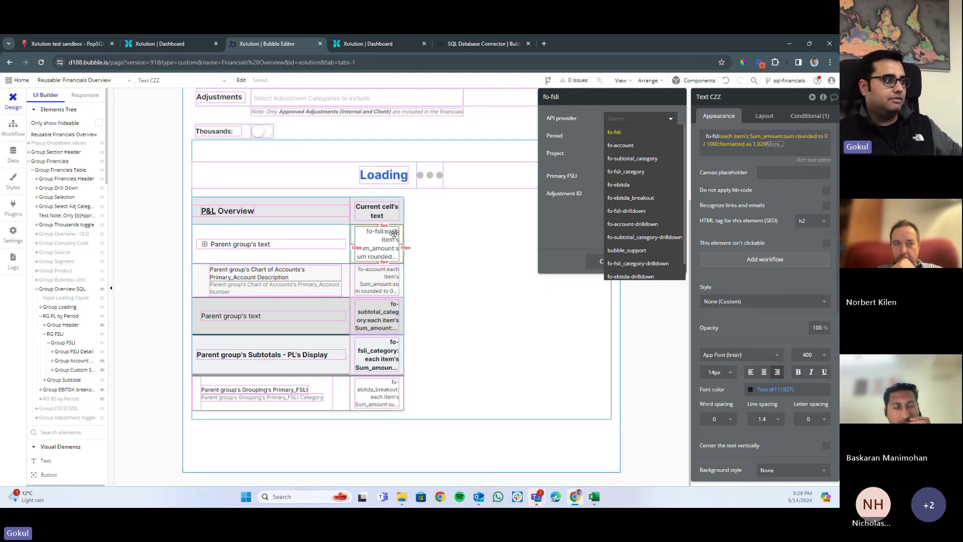
left_click(614, 132)
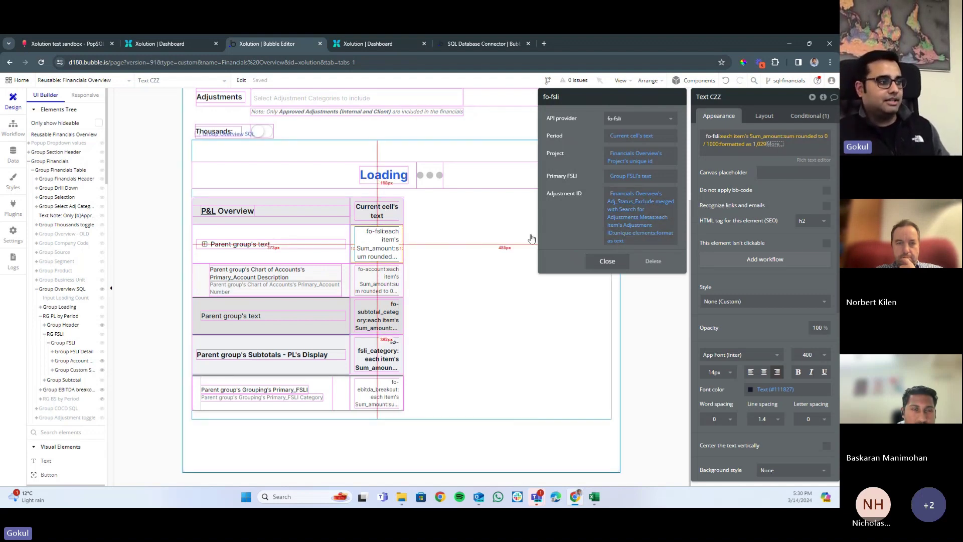
left_click(607, 261)
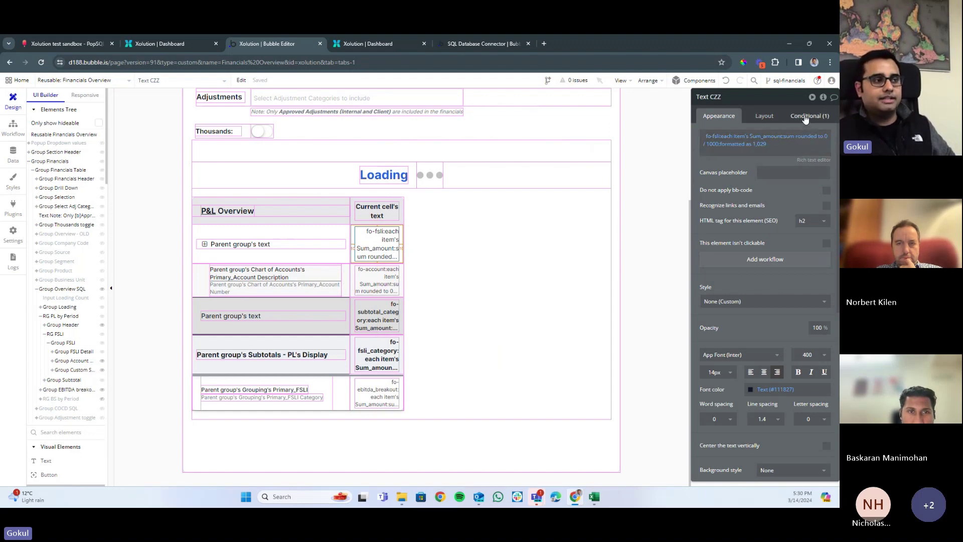
Check the amount text's Thousands condition, and switch Thousands off and back on in the live Acme TEST financials overview
left_click(805, 116)
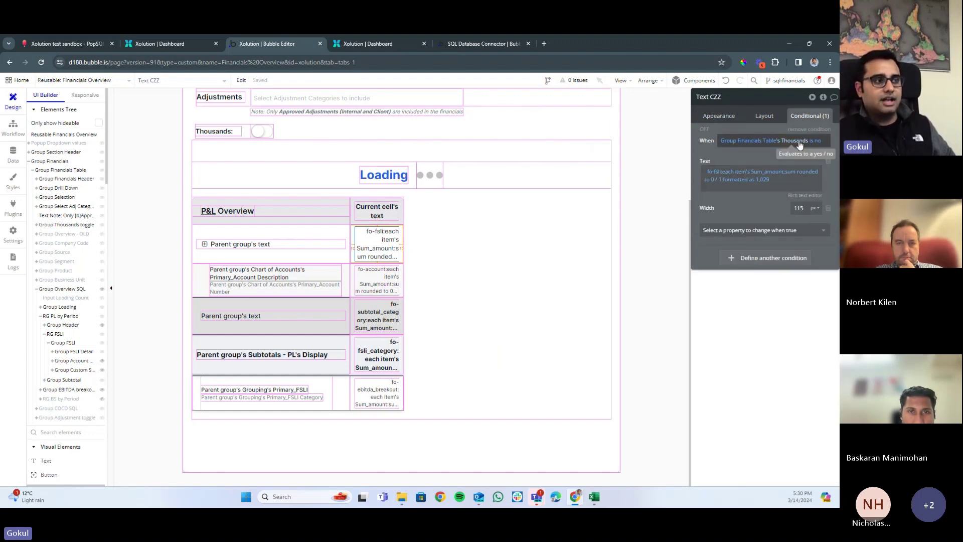
left_click(719, 116)
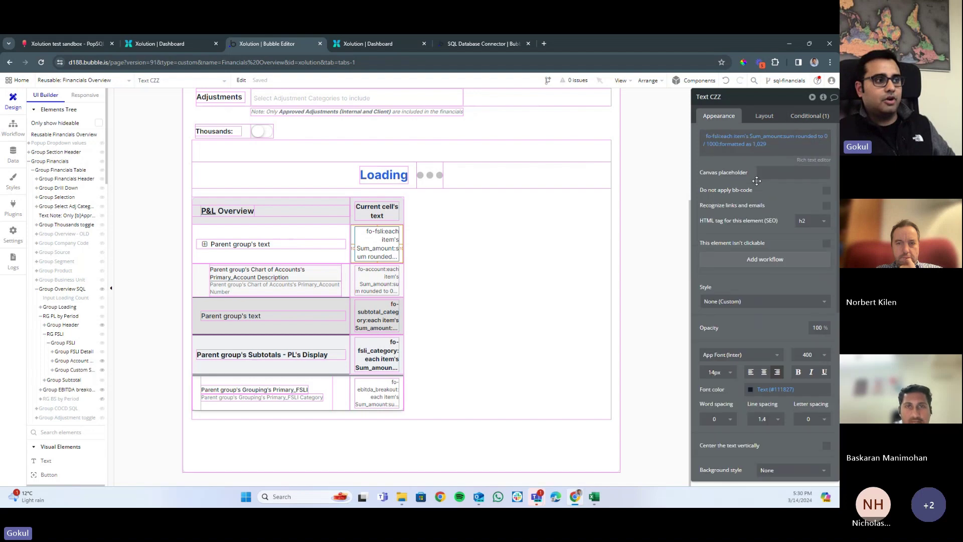
left_click(344, 46)
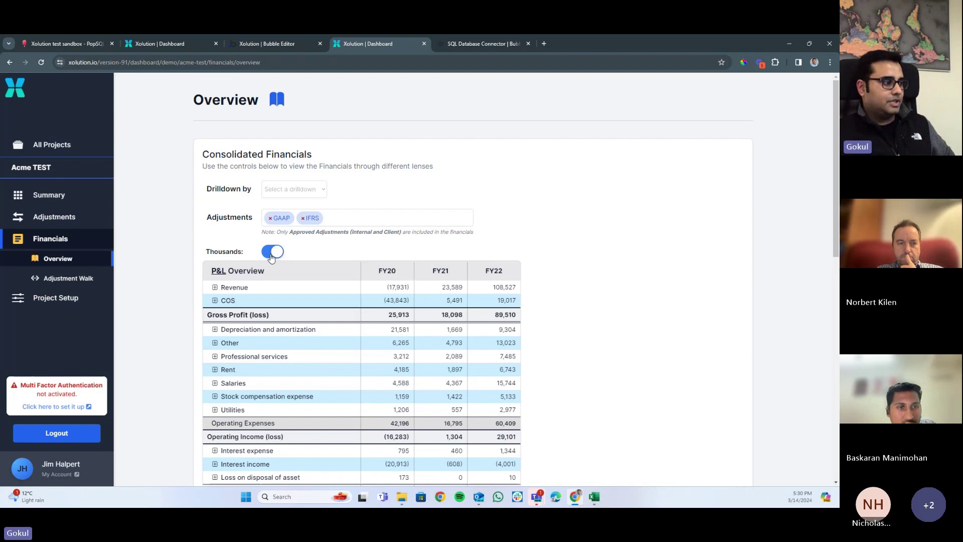
left_click(272, 253)
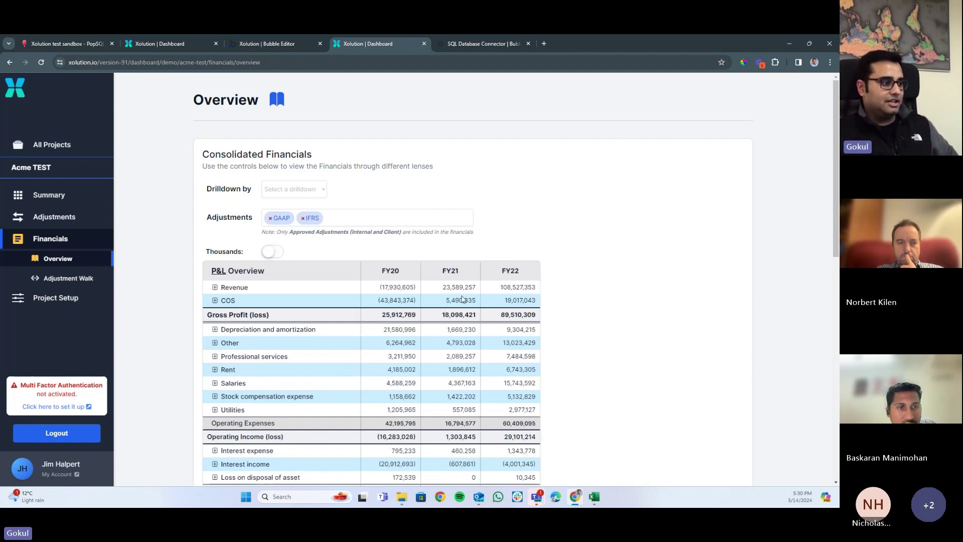
left_click(272, 252)
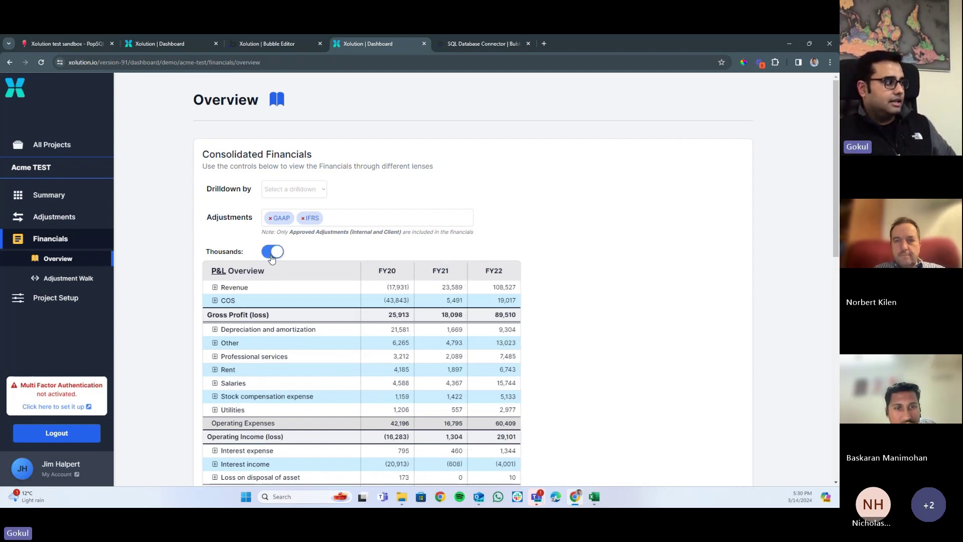
Open the Accordion project's financials overview and look through its P&L and Balance Sheet lines
left_click(100, 147)
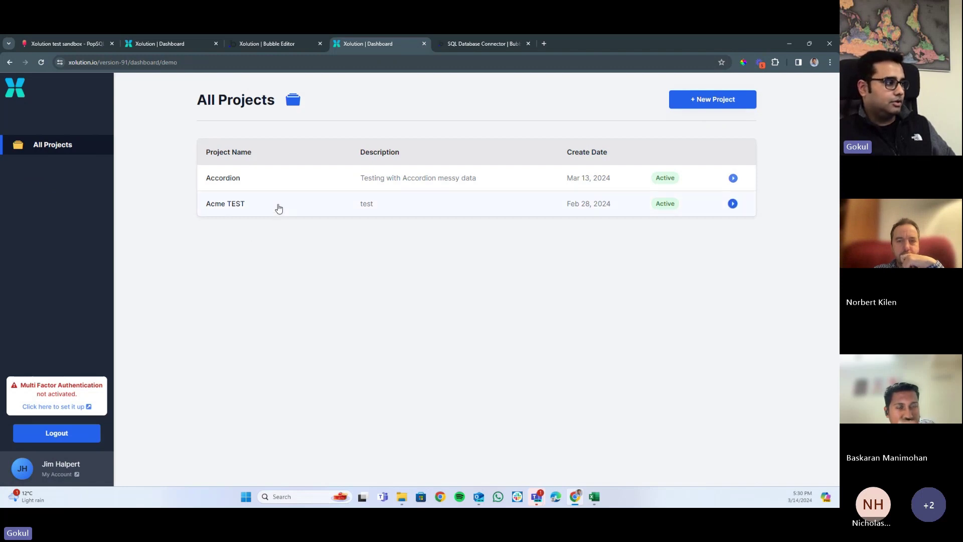
left_click(272, 183)
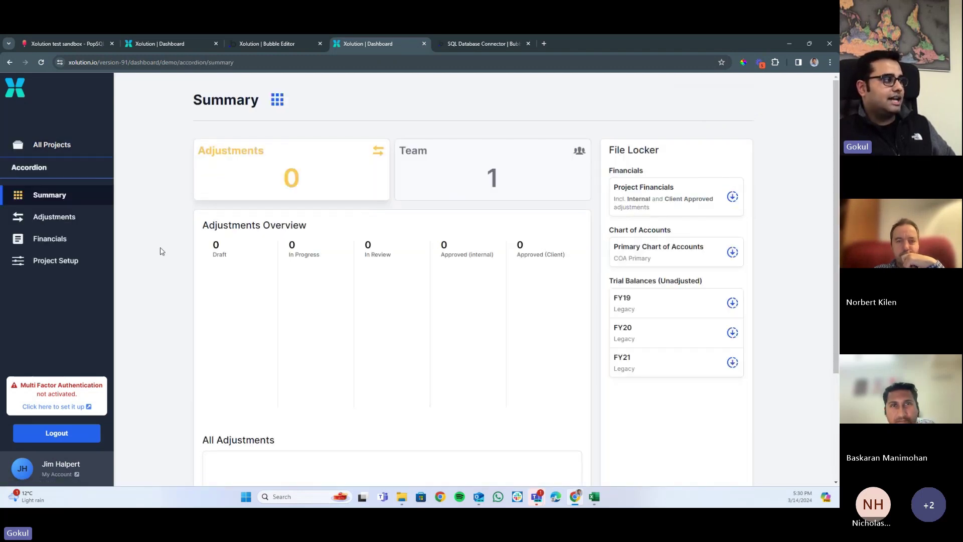
left_click(89, 243)
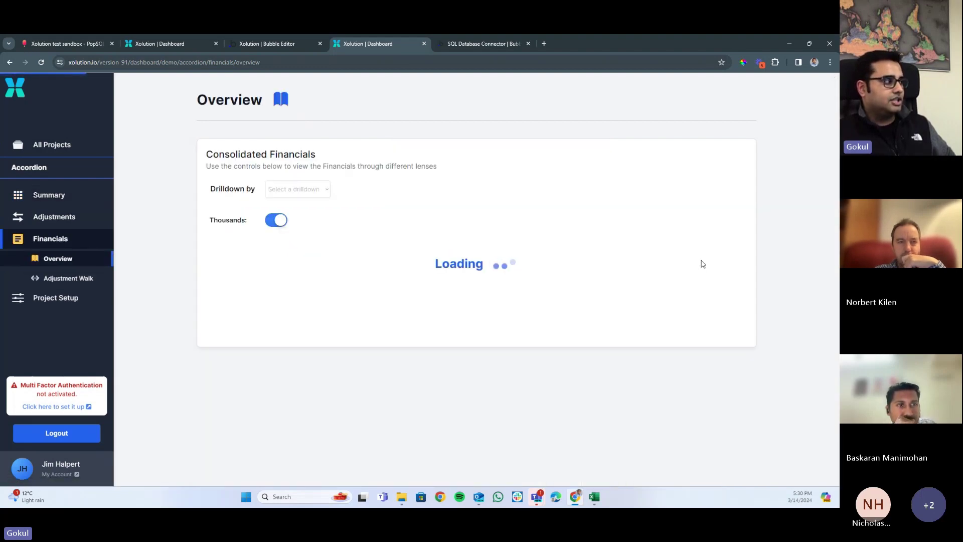
scroll(630, 286, "down", 2)
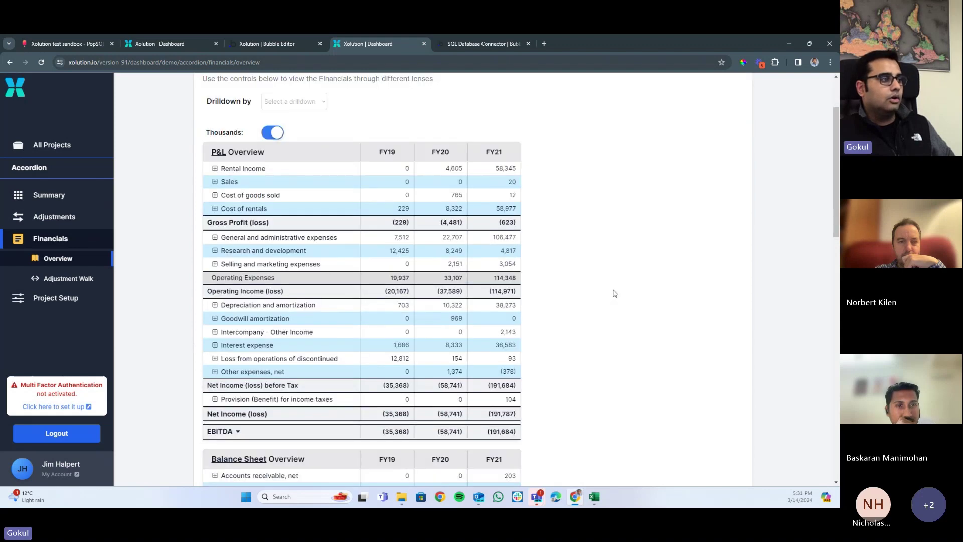
scroll(605, 304, "down", 3)
scroll(596, 312, "down", 7)
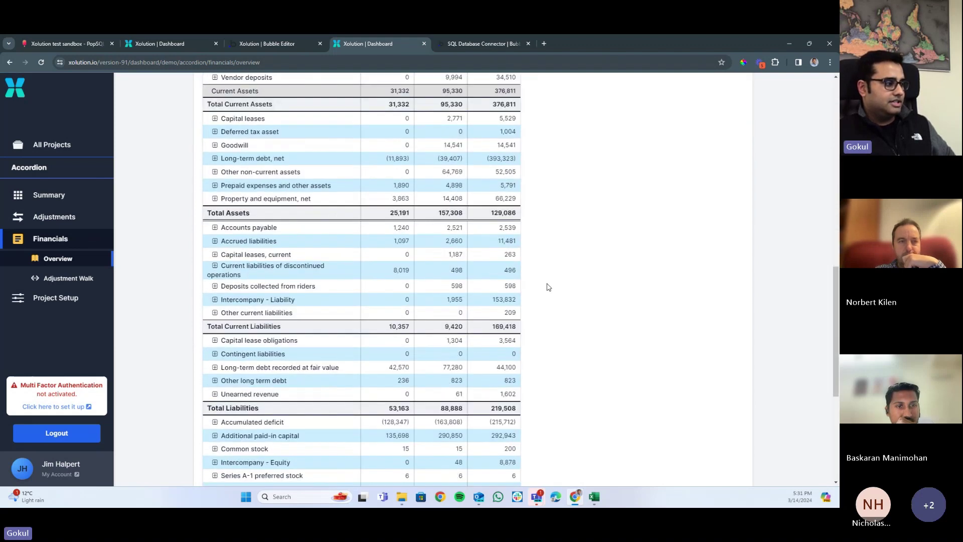
scroll(535, 303, "up", 3)
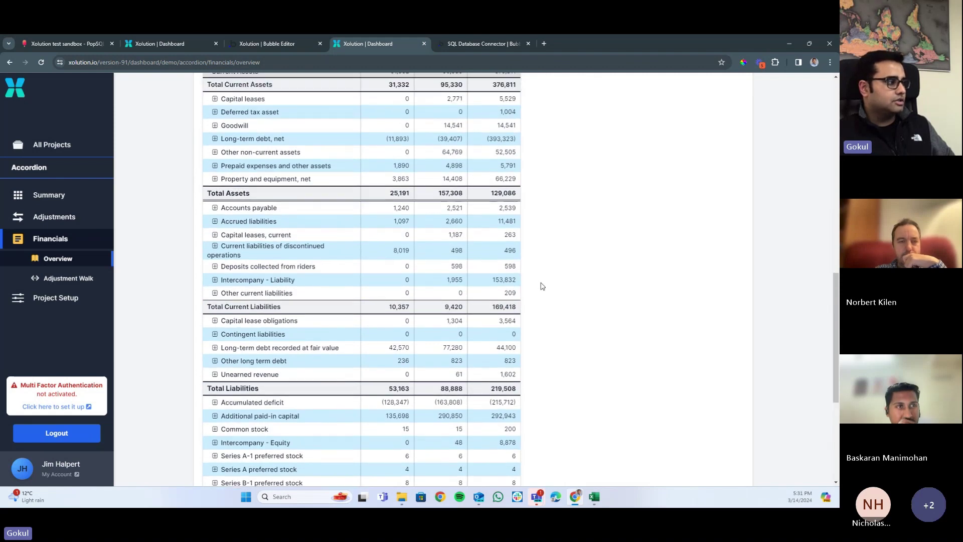
Expand the Accrued liabilities line to review its underlying accounts, and collapse it again
left_click(225, 224)
scroll(305, 318, "down", 3)
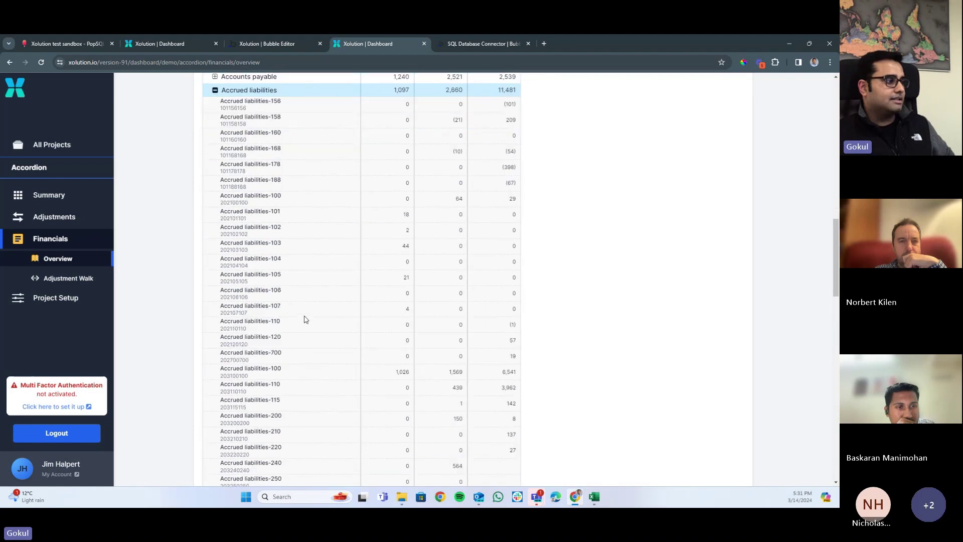
scroll(305, 319, "down", 18)
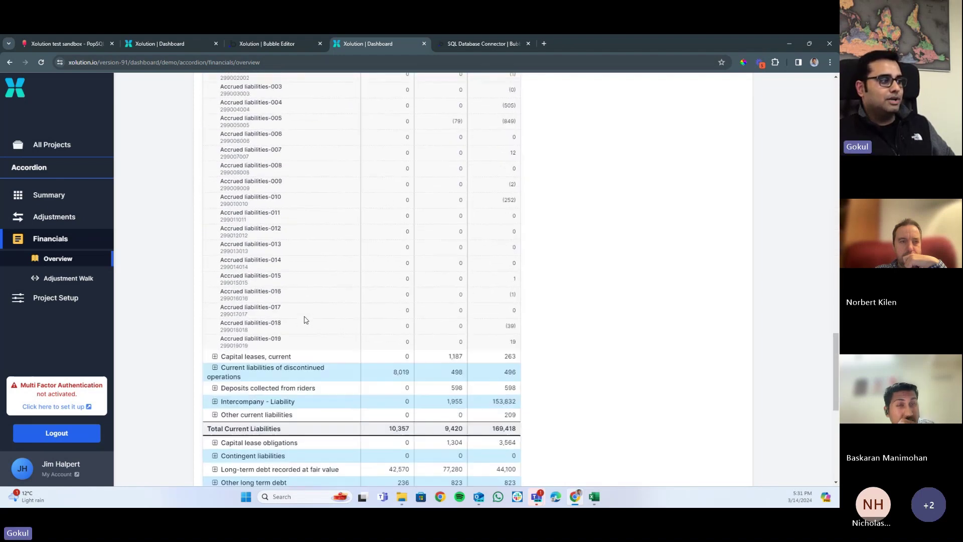
scroll(305, 323, "up", 7)
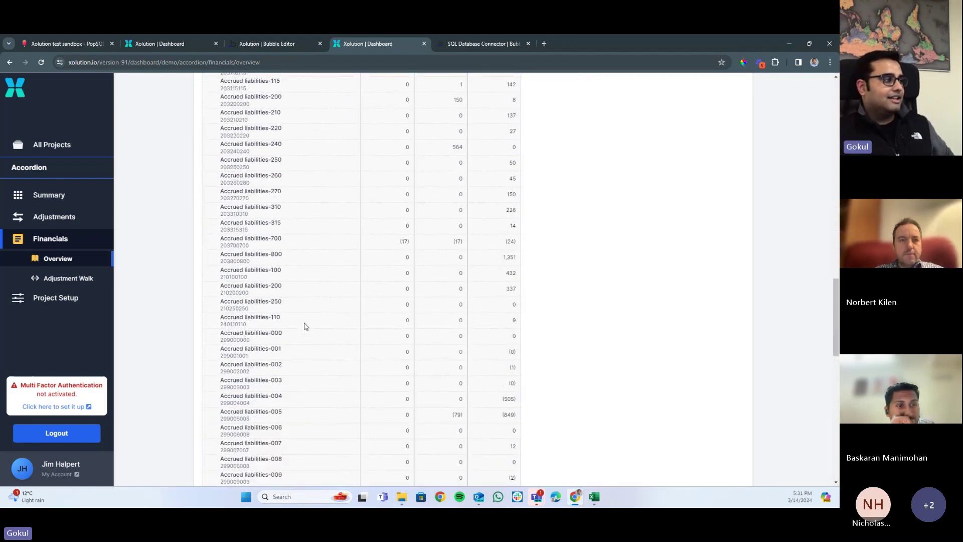
scroll(305, 327, "up", 12)
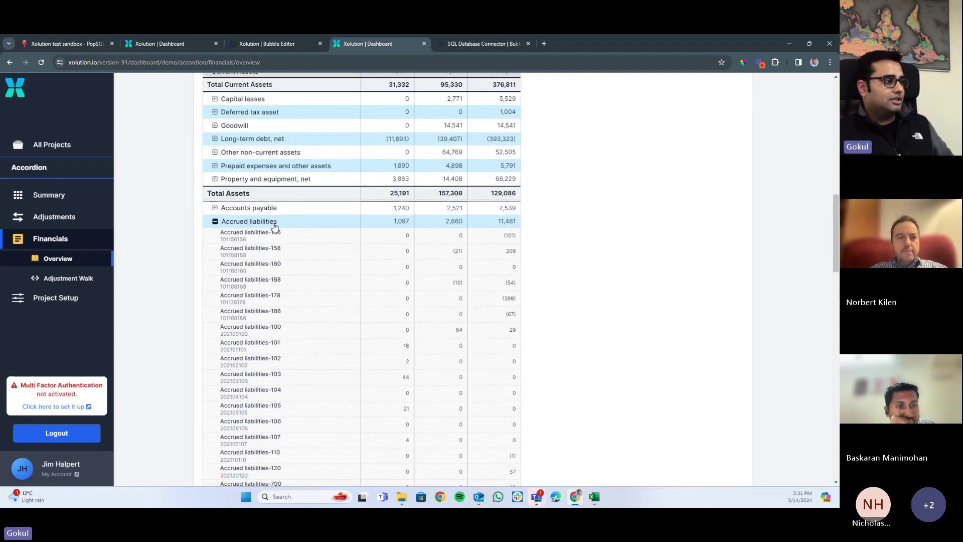
left_click(275, 224)
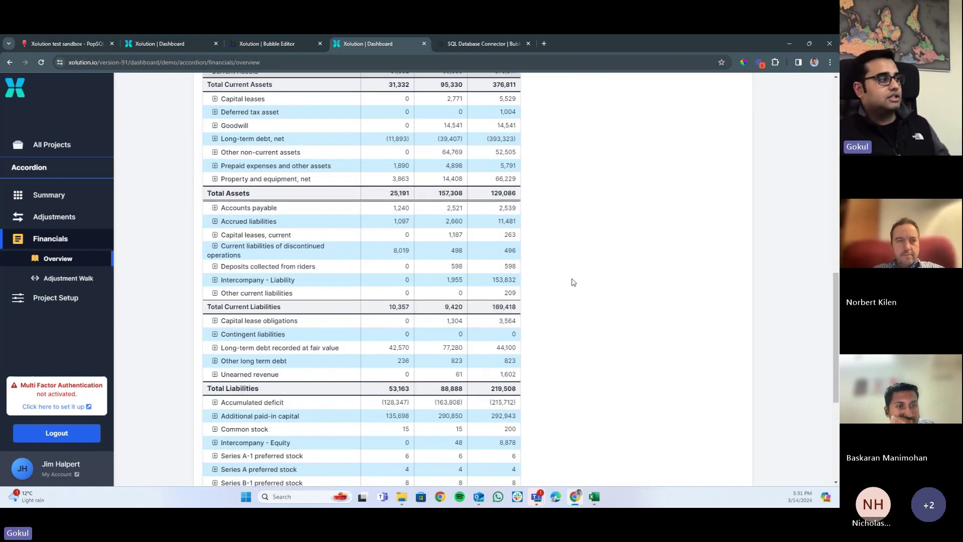
left_click(228, 223)
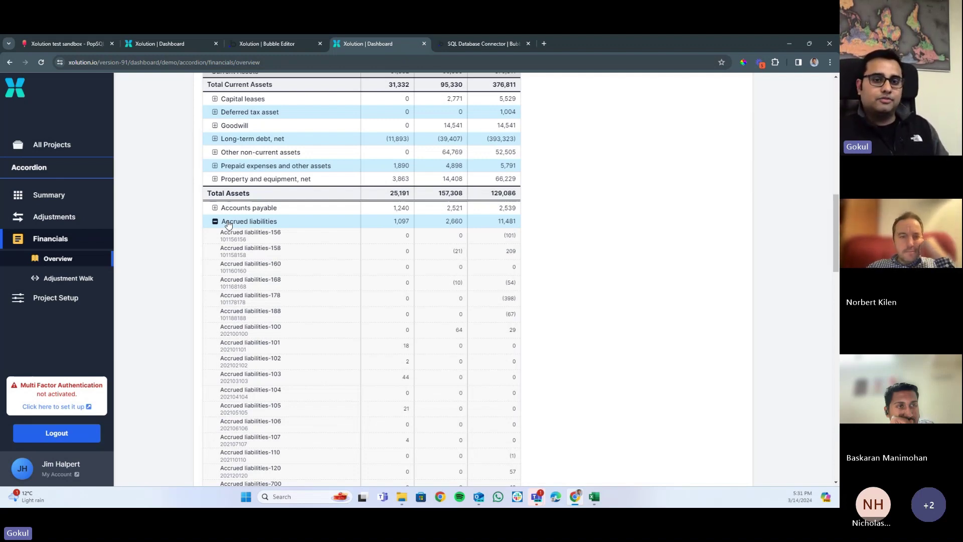
left_click(228, 224)
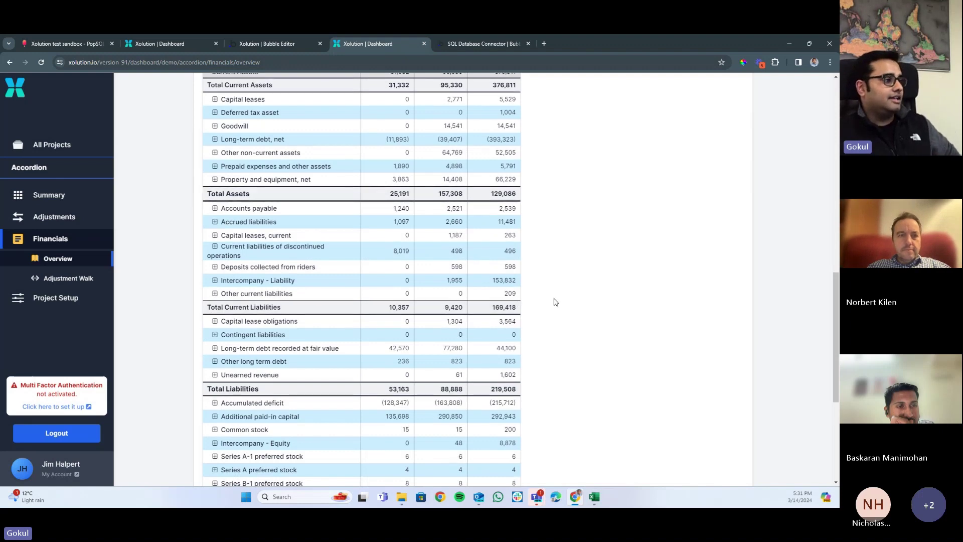
scroll(555, 303, "up", 5)
scroll(555, 302, "up", 7)
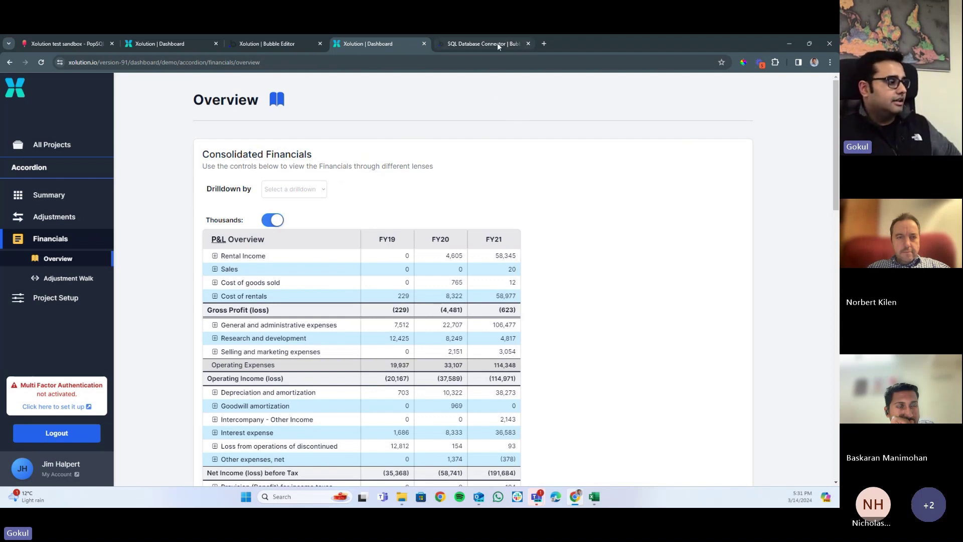
Return to the SQL Database Connector plugin in the Bubble editor and examine the xolution_test schema in the fo-fsli query's FROM clause
mouse_move(498, 47)
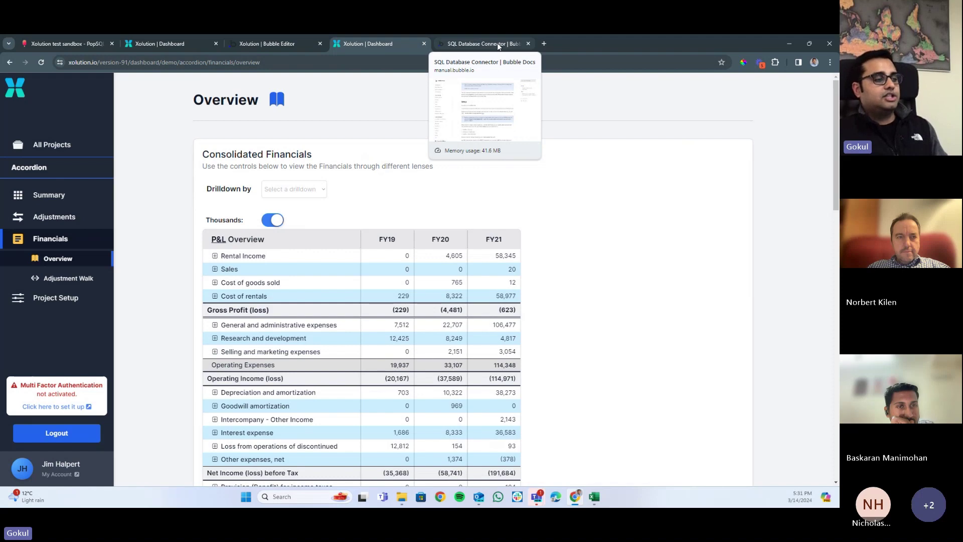
left_click(498, 44)
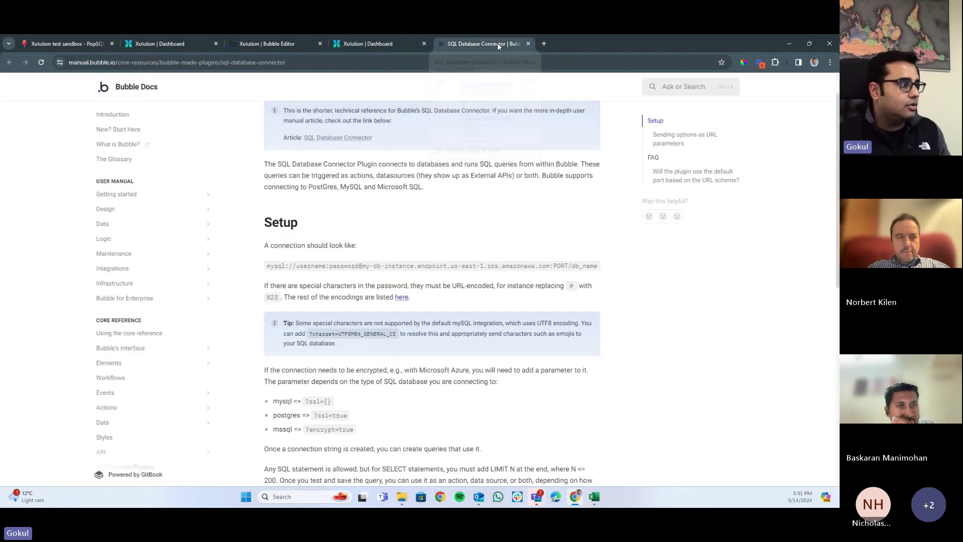
left_click(278, 46)
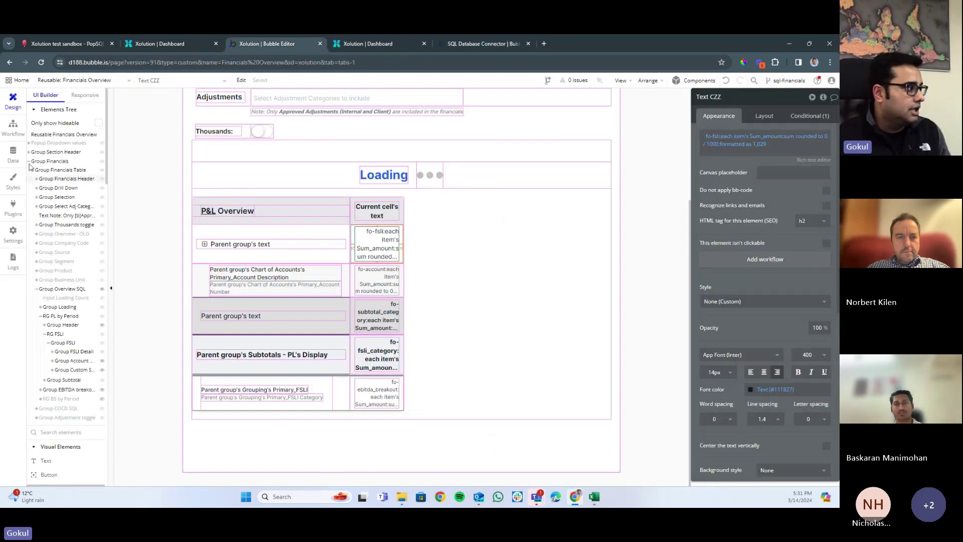
left_click(13, 207)
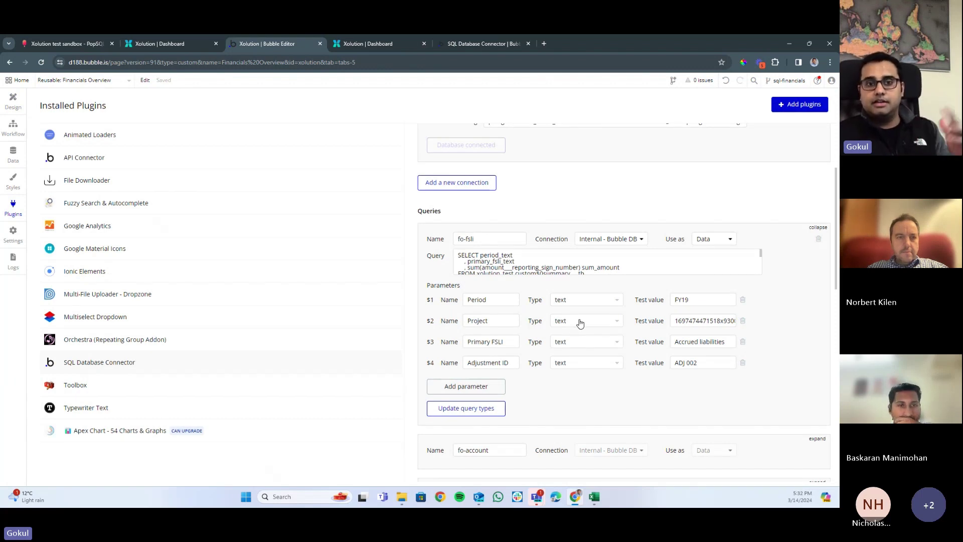
left_click(548, 272)
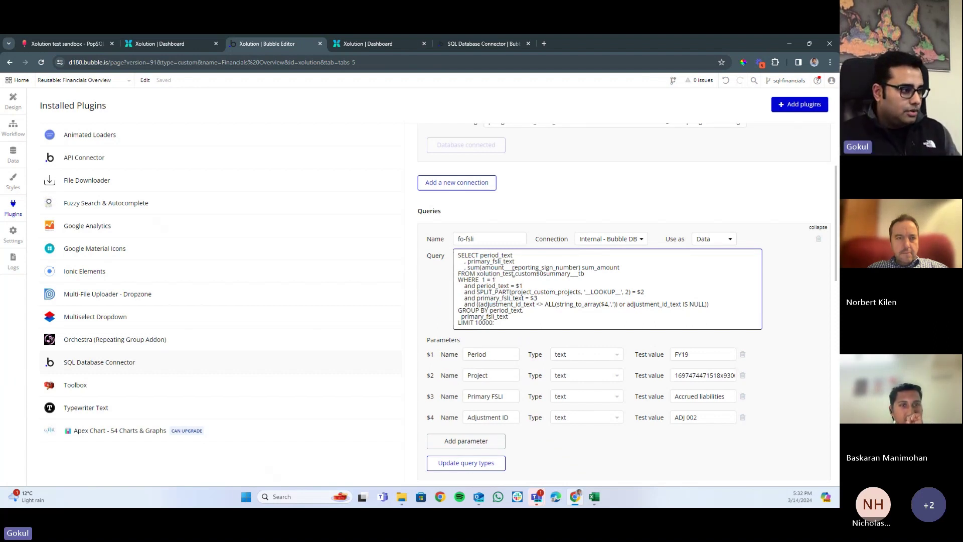
left_click_drag(515, 275, 480, 277)
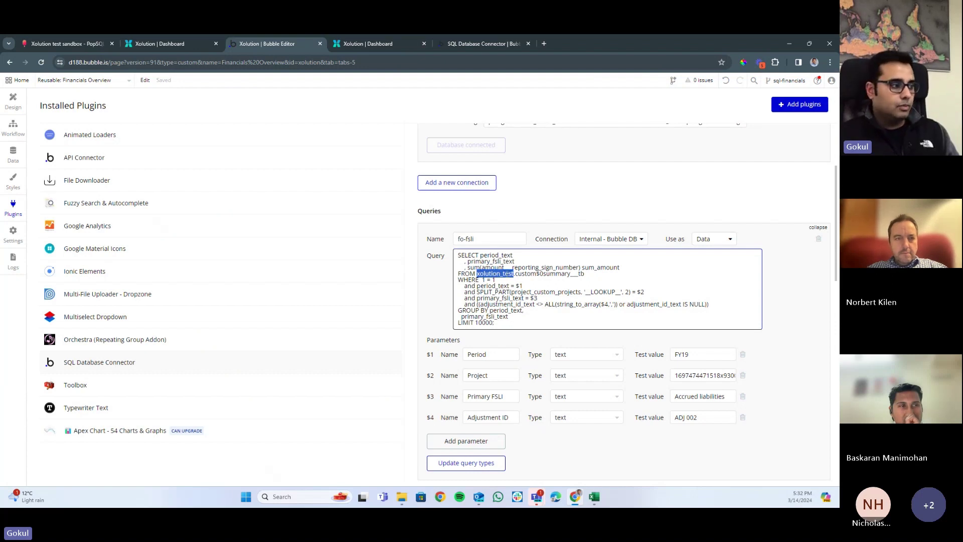
left_click(500, 274)
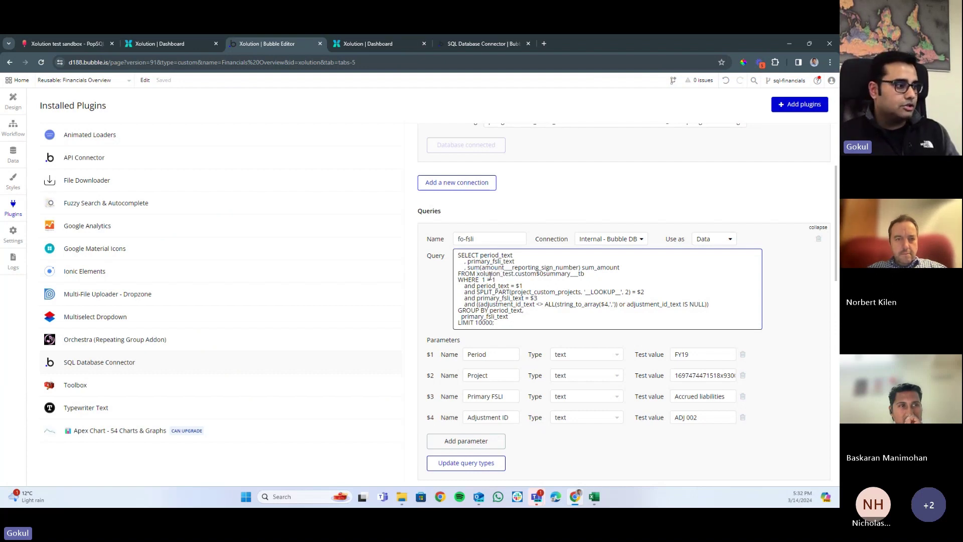
double_click(512, 275)
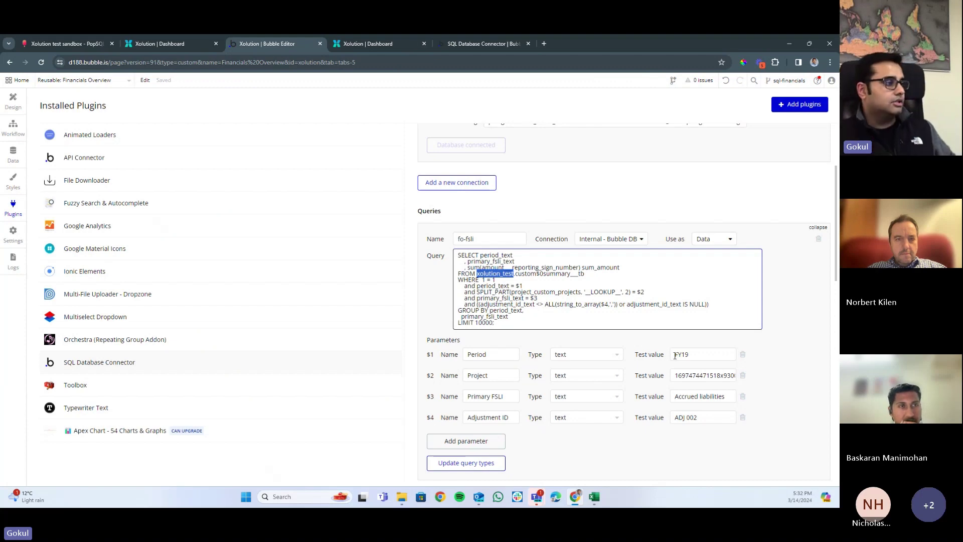
Update the fo-fsli query's returned types, keeping text for period_text and primary_fsli_text and number for sum_amount, and save
left_click_drag(480, 256, 529, 259)
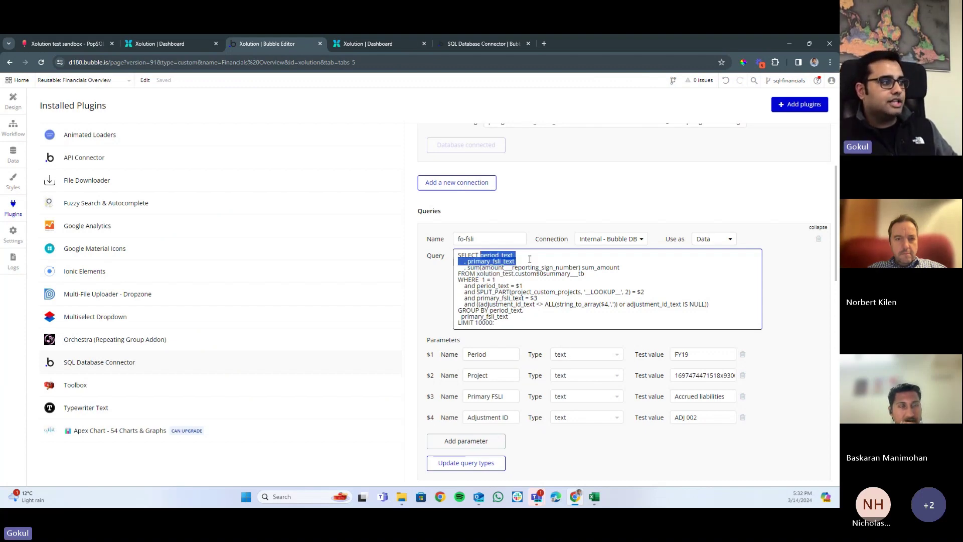
left_click(466, 463)
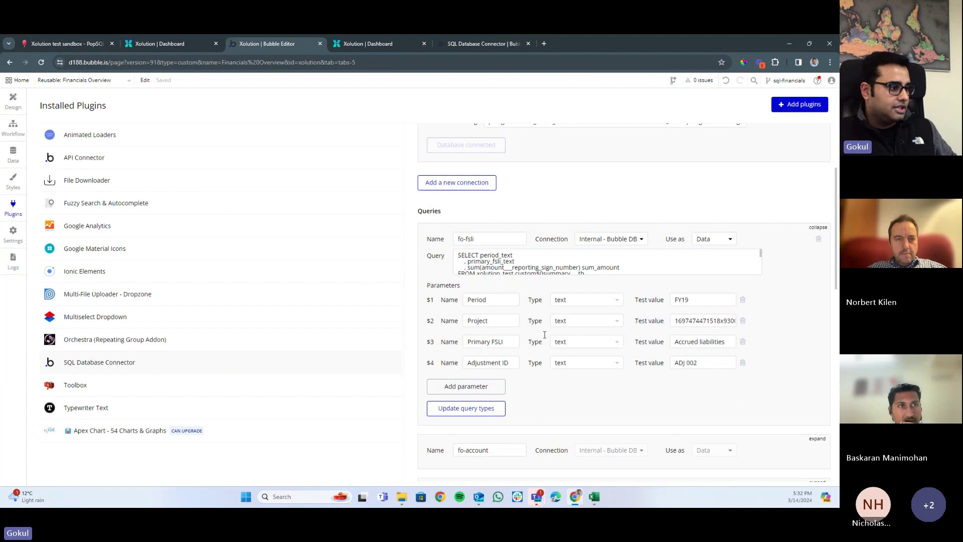
left_click(470, 409)
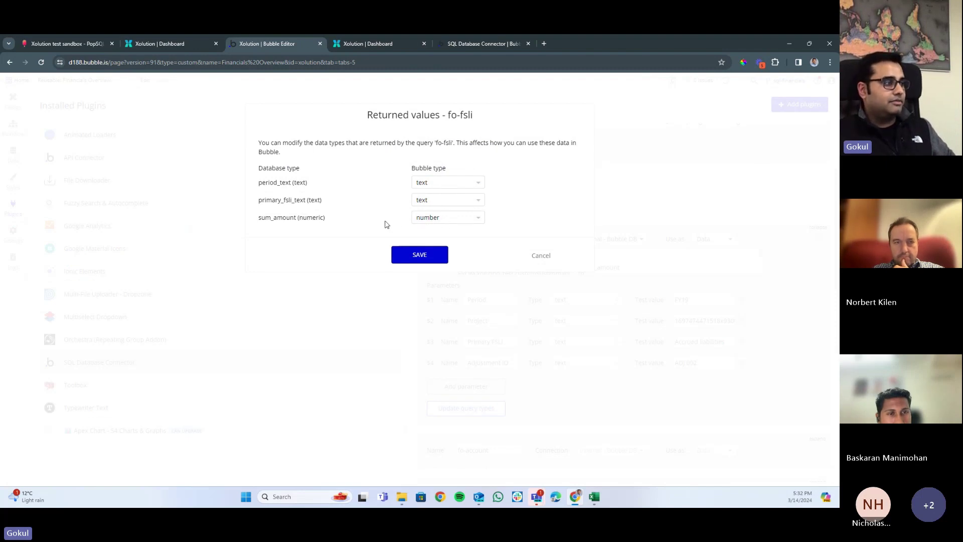
left_click(427, 219)
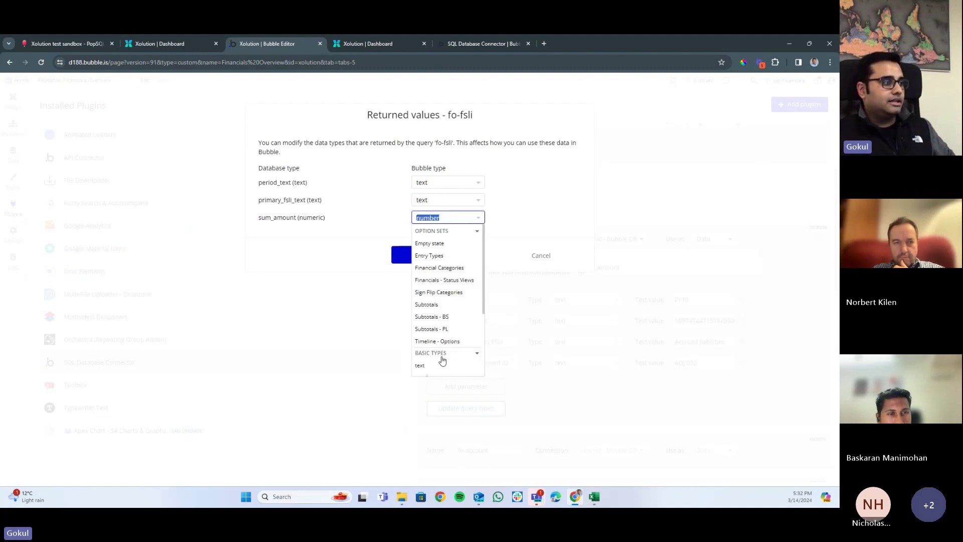
left_click(370, 234)
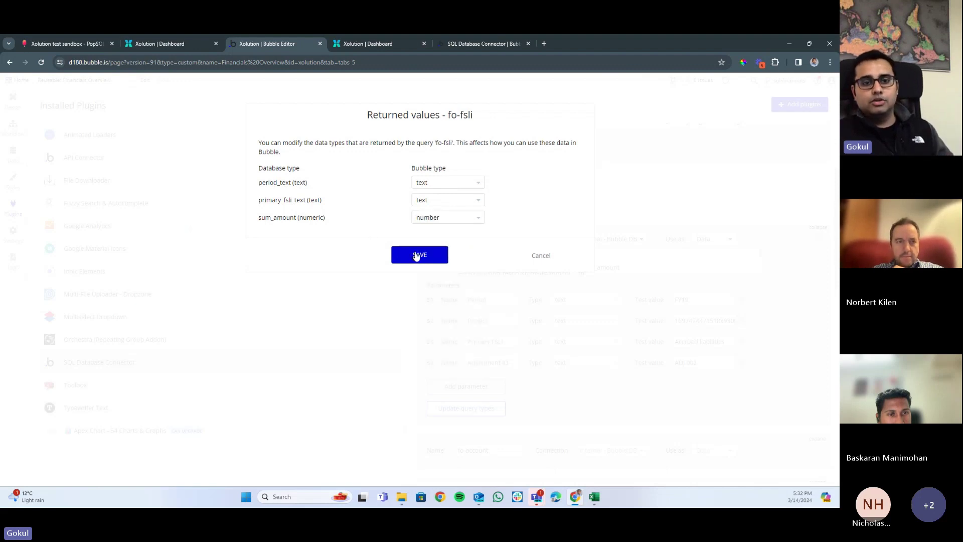
left_click(415, 256)
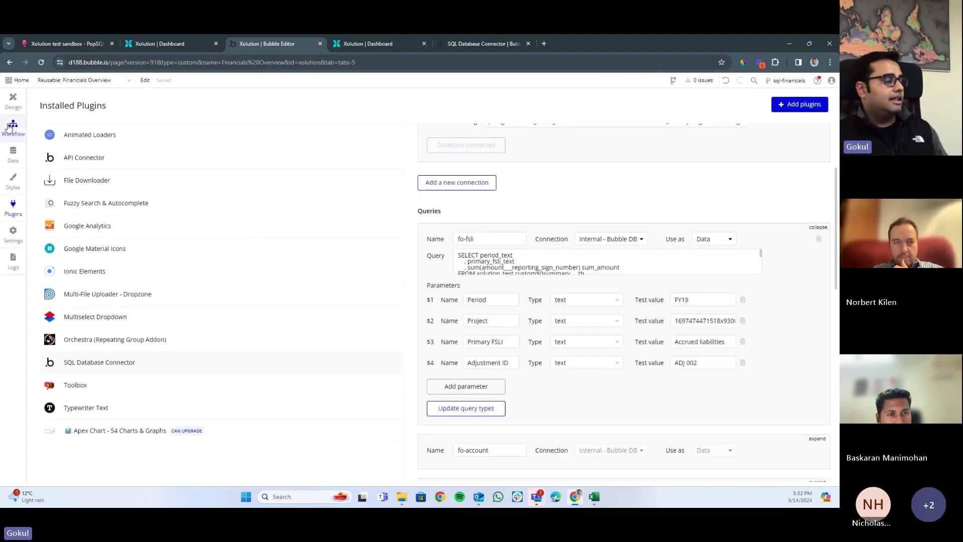
Switch to the Financials Overview design and inspect the parameters that the P&L amount text passes to its fo-fsli data source
left_click(14, 110)
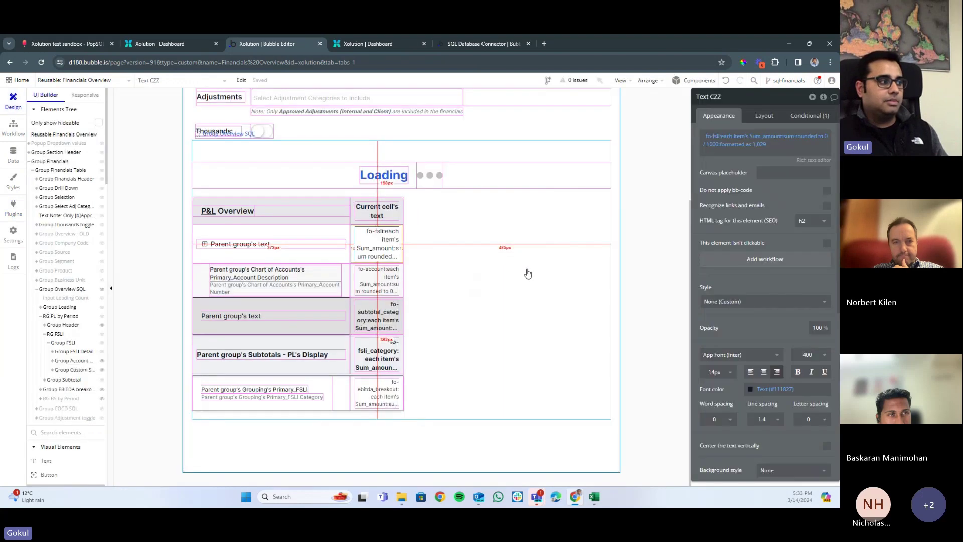
left_click(722, 137)
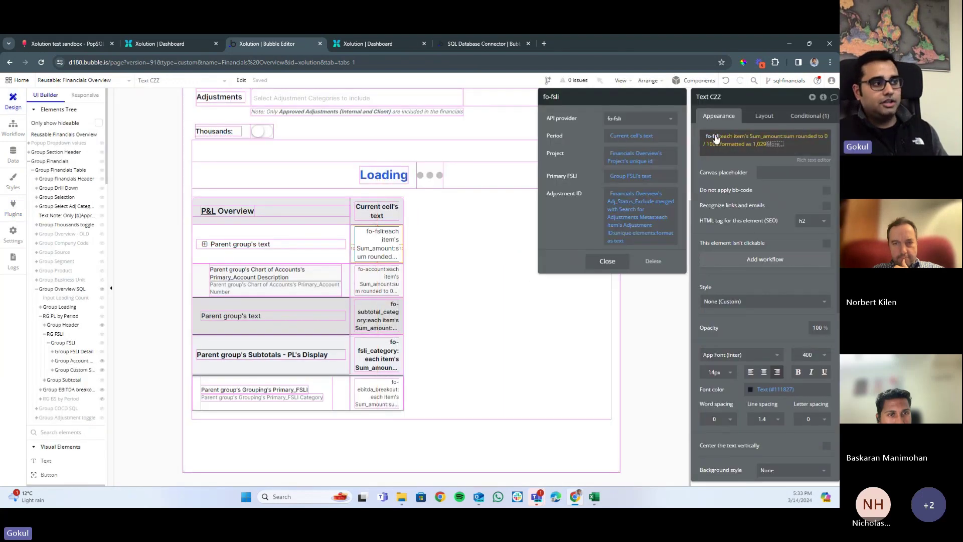
left_click(607, 260)
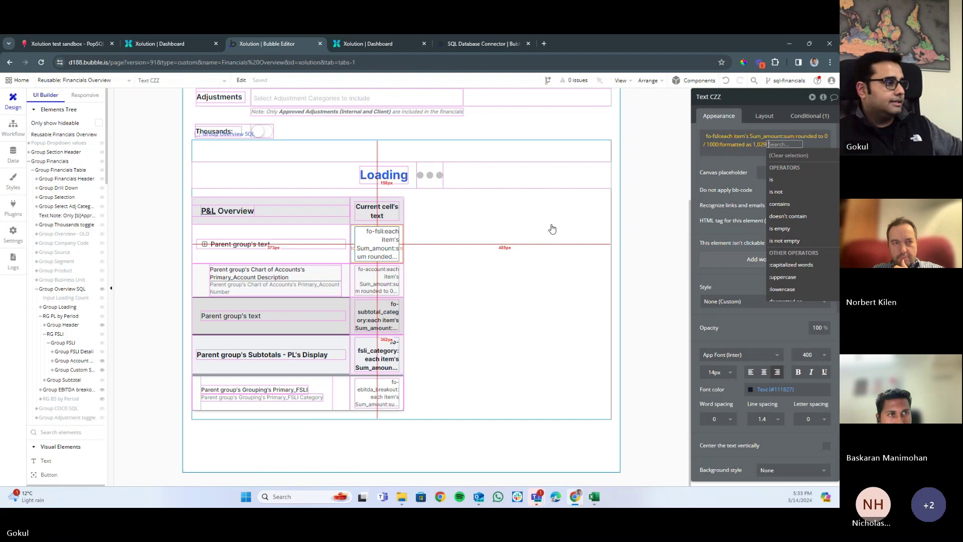
left_click(666, 173)
Return to the SQL Database Connector plugin and review the fo-fsli query's parameters and the type options offered for Primary FSLI
left_click(13, 206)
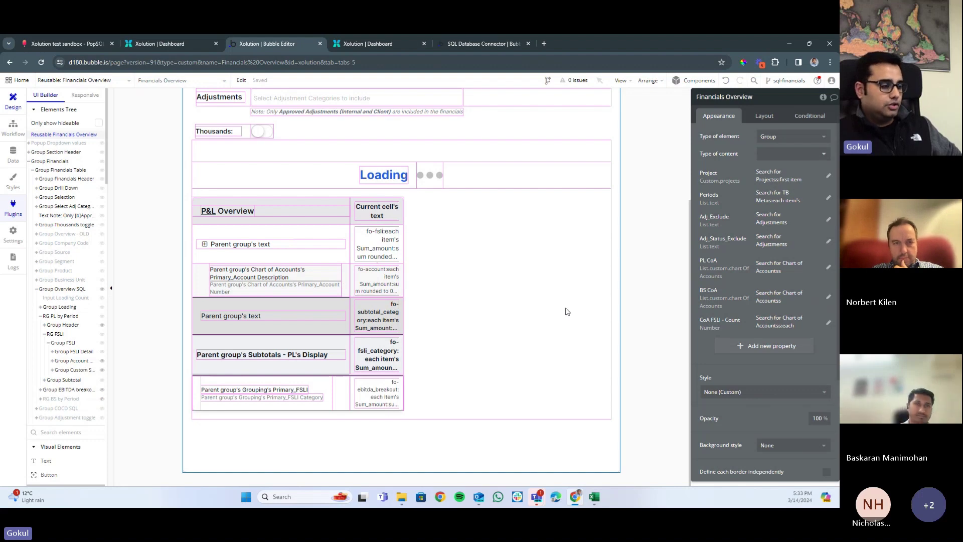
scroll(566, 308, "down", 1)
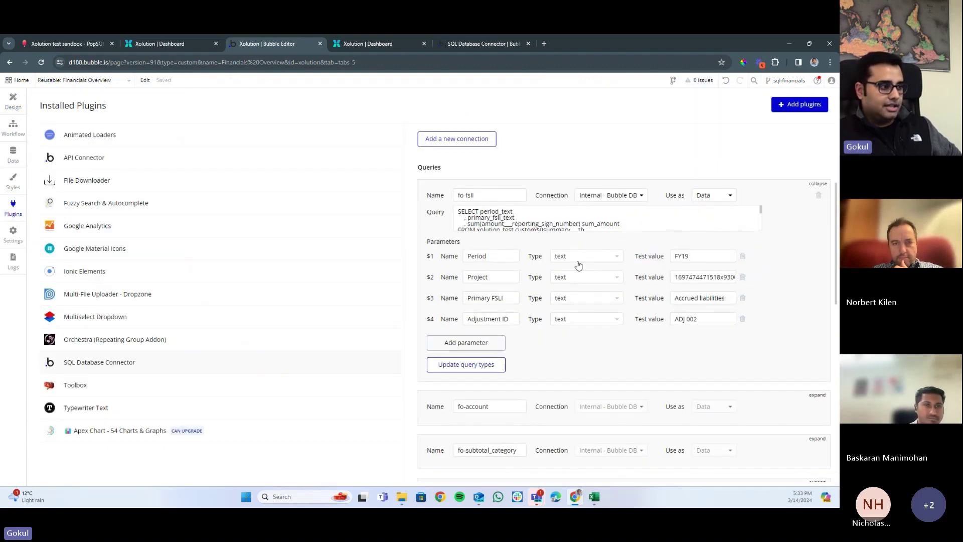
left_click(485, 257)
double_click(484, 257)
left_click_drag(502, 277, 512, 296)
left_click(606, 298)
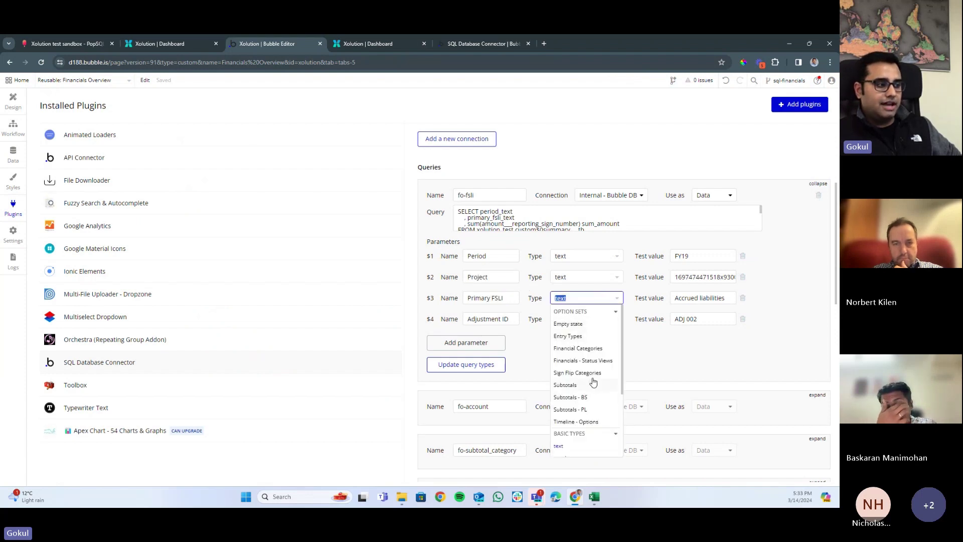
scroll(589, 394, "down", 2)
scroll(585, 407, "down", 1)
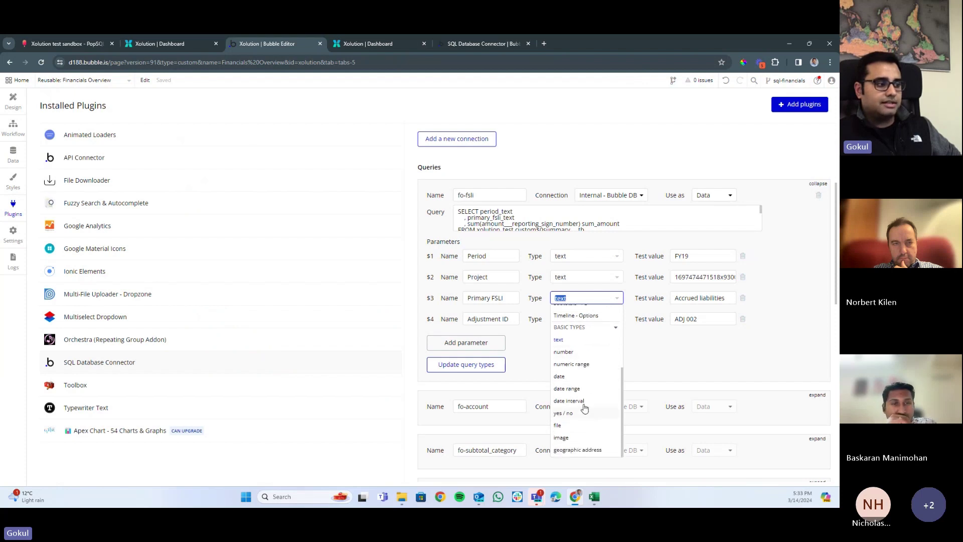
left_click(676, 358)
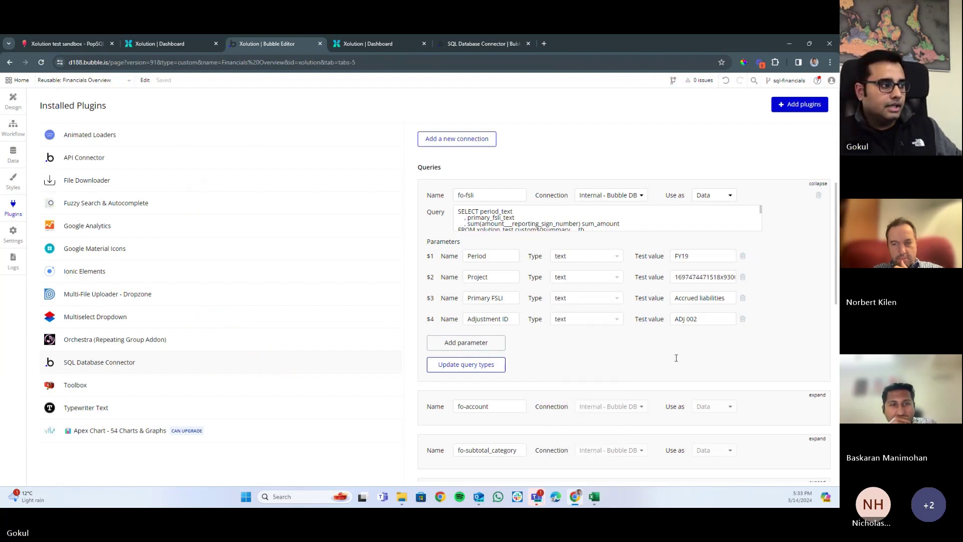
Copy the schema name xolution_test from the fo-fsli query's FROM clause and add a fifth parameter named Schema
left_click(642, 223)
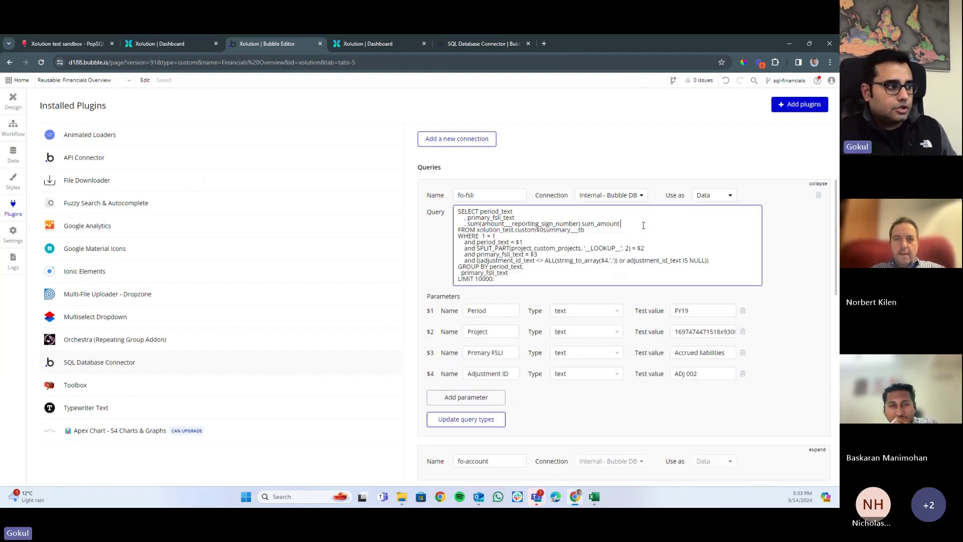
double_click(482, 230)
key("ctrl+c")
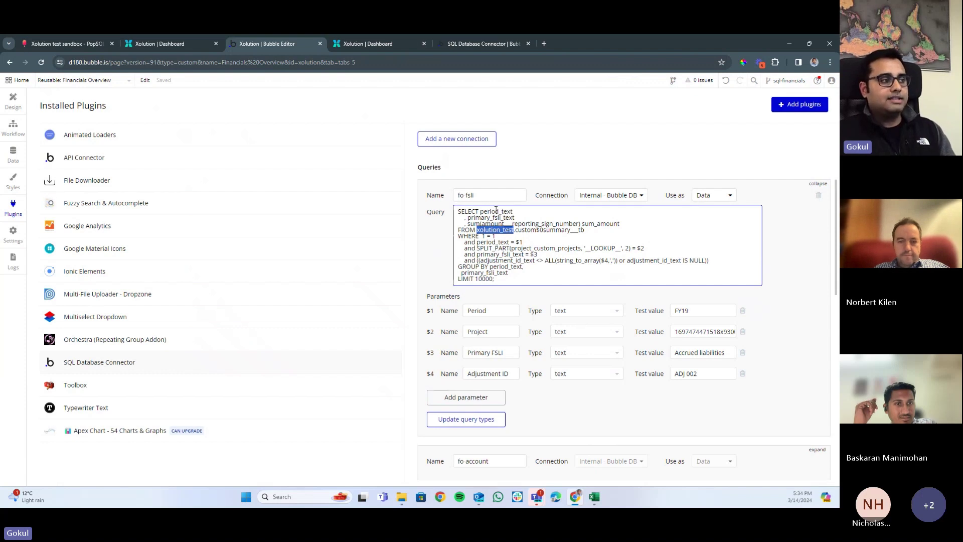
left_click(480, 402)
left_click(480, 340)
left_click(483, 339)
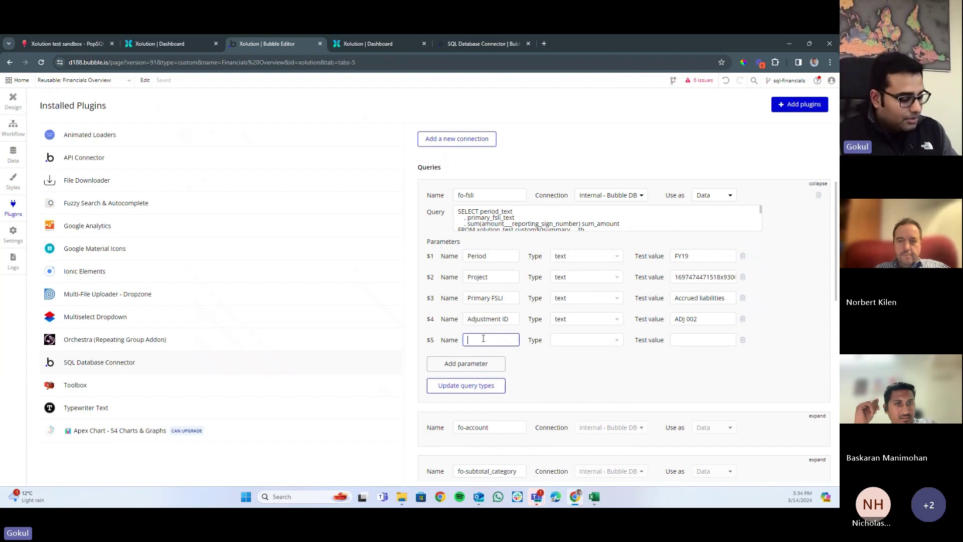
type("Schem")
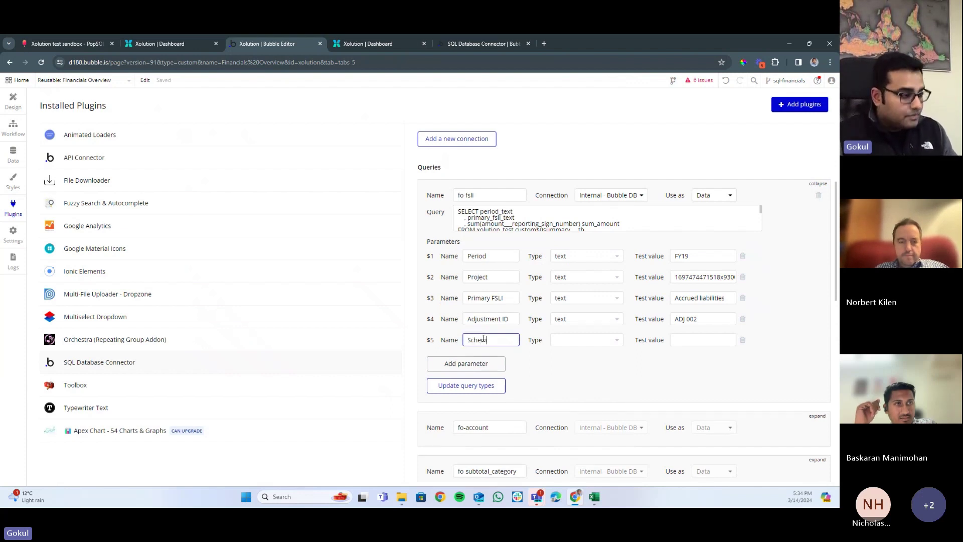
type("a")
Set the Schema parameter's type to Subtotals - PL
left_click(585, 341)
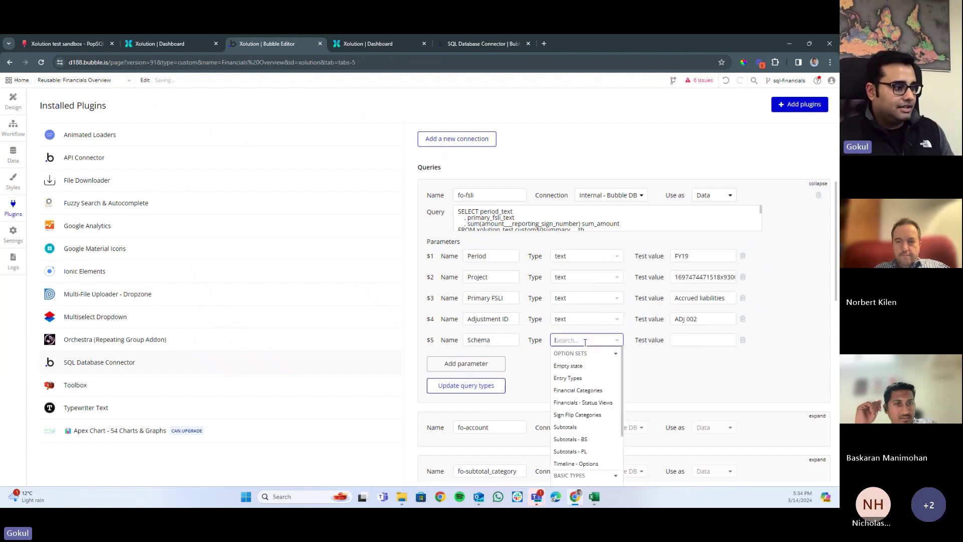
scroll(577, 448, "down", 2)
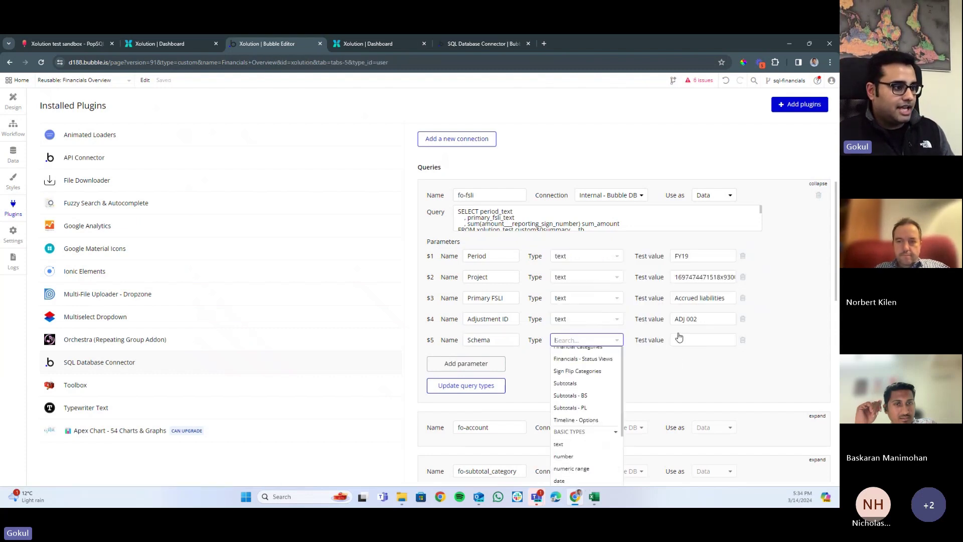
left_click(570, 395)
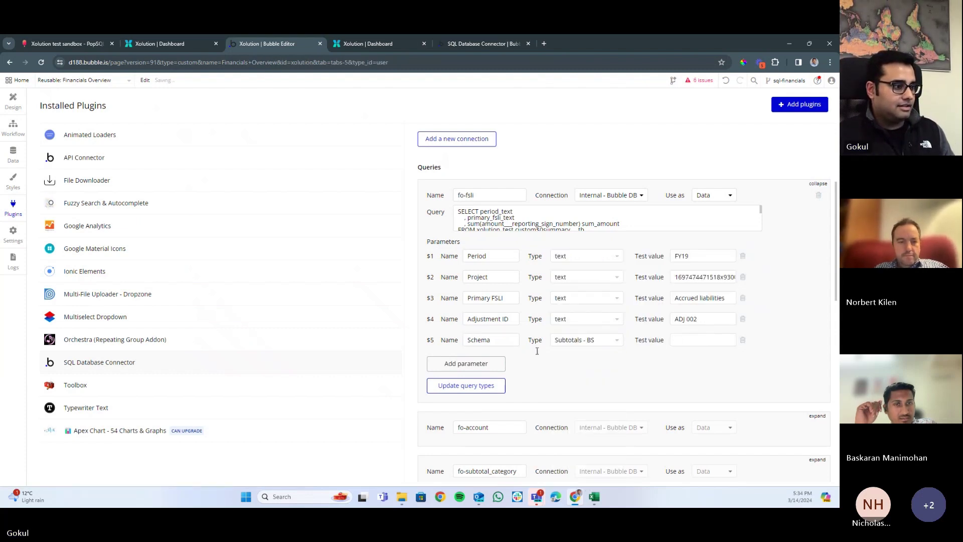
left_click(594, 339)
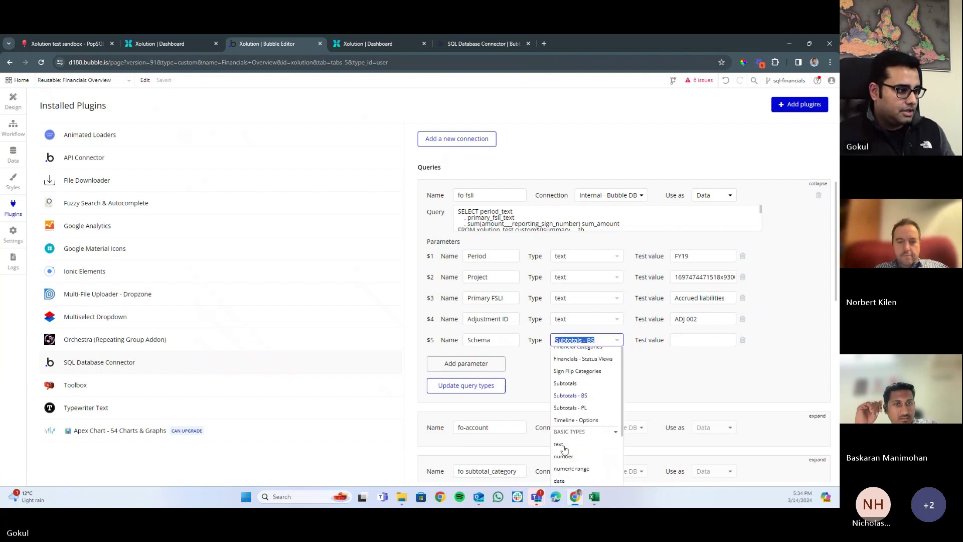
left_click(690, 342)
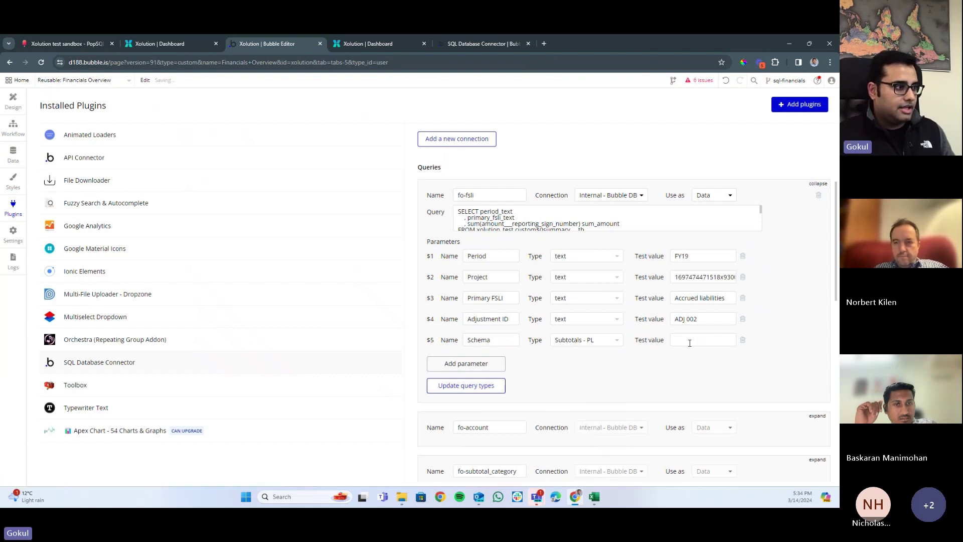
Enter xolution_live as the Schema parameter's test value, adapting the copied schema name
left_click(512, 225)
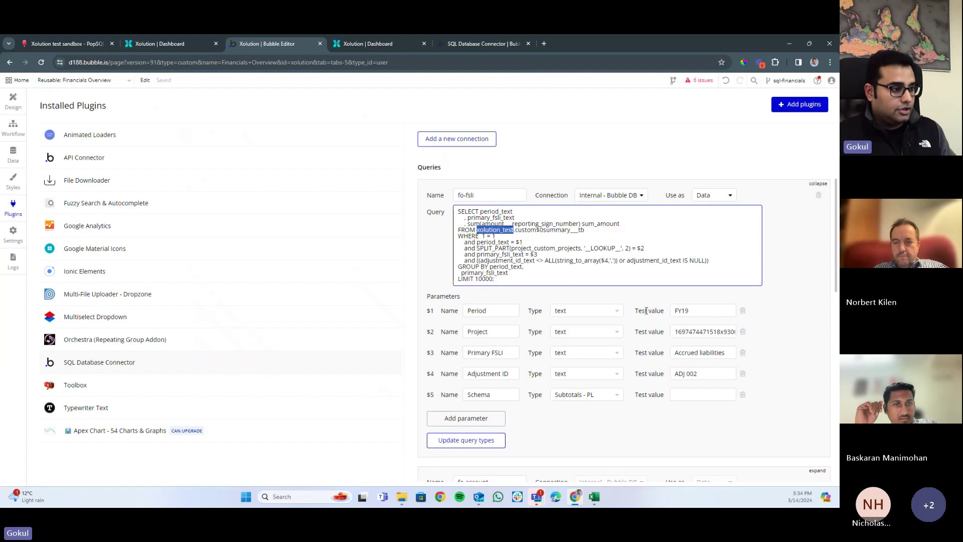
left_click(705, 397)
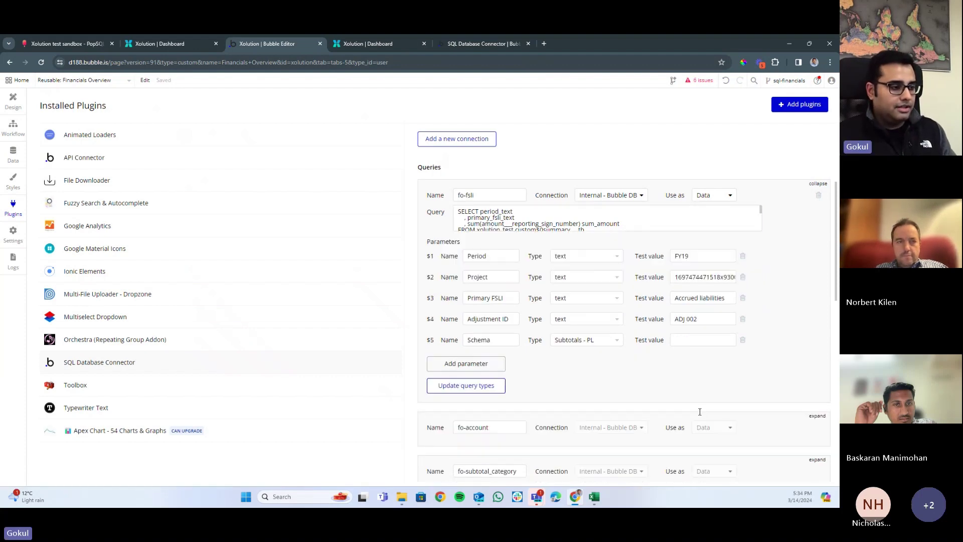
key("ctrl+v")
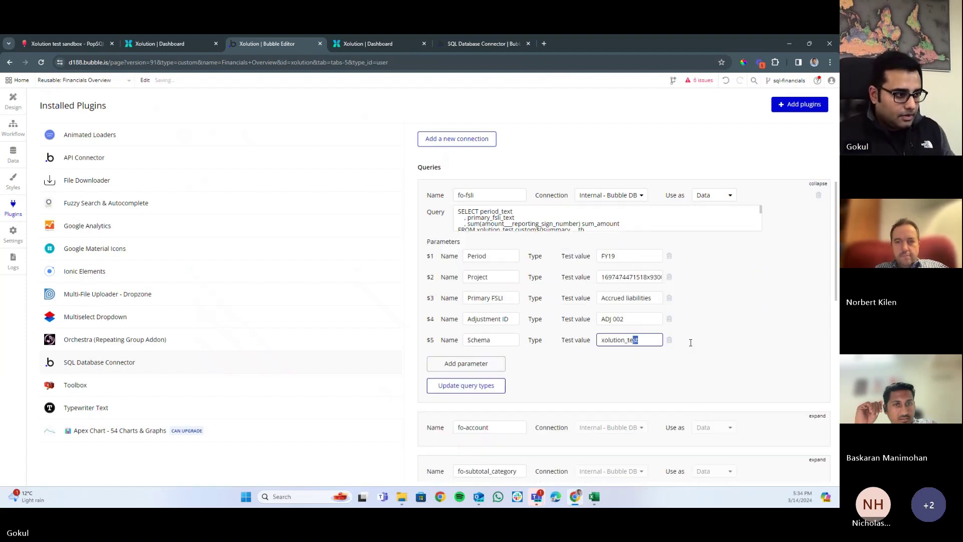
key("BackSpace")
type("live")
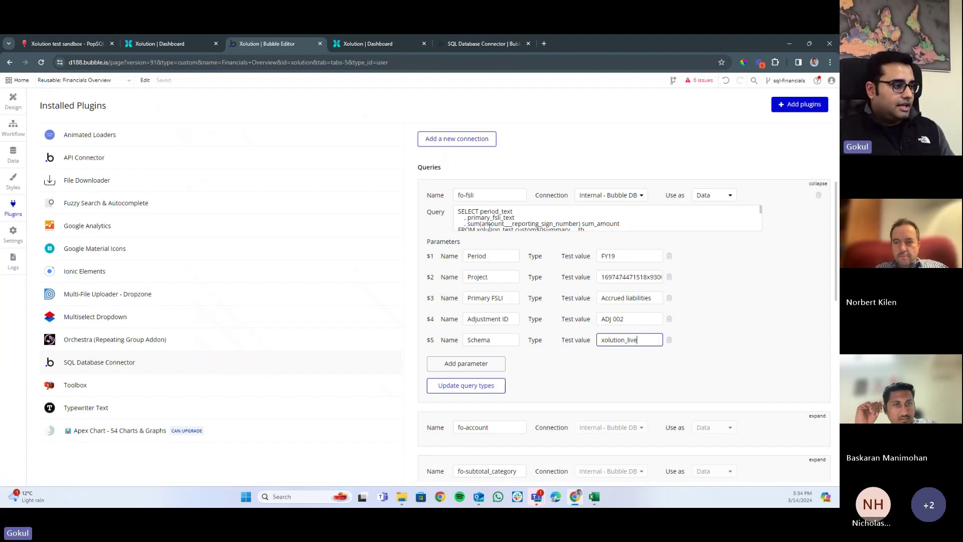
Try to replace xolution_test with $5 in the fo-fsli query's FROM clause and initialize the query
left_click(495, 219)
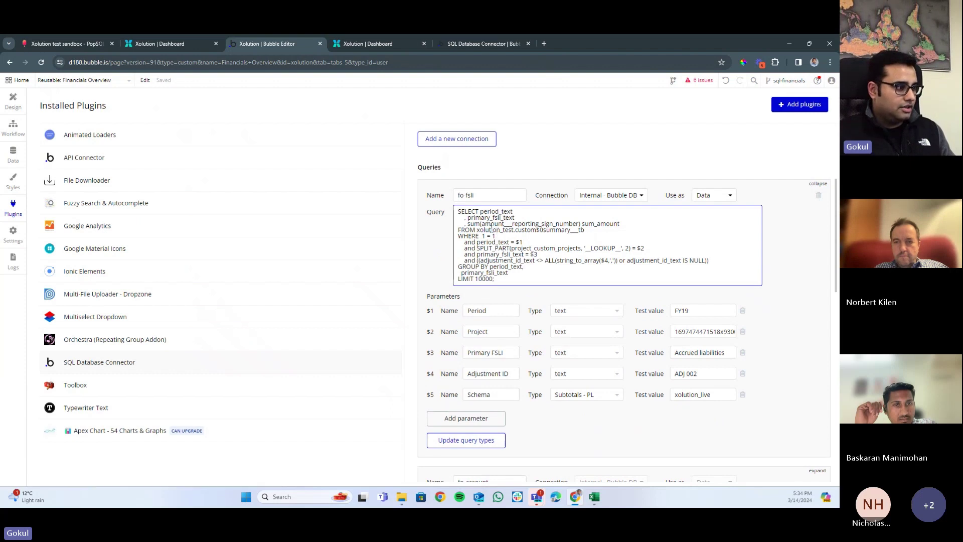
double_click(491, 229)
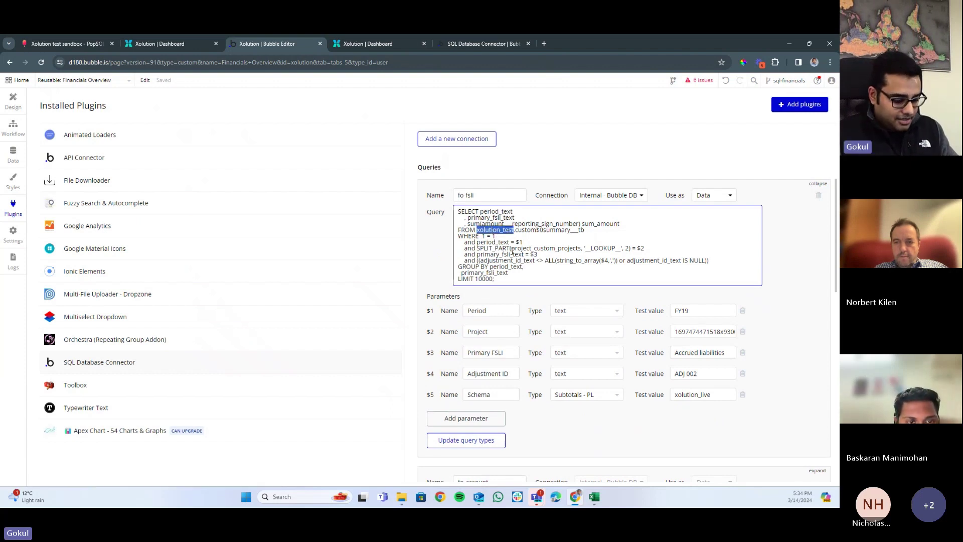
type("$5")
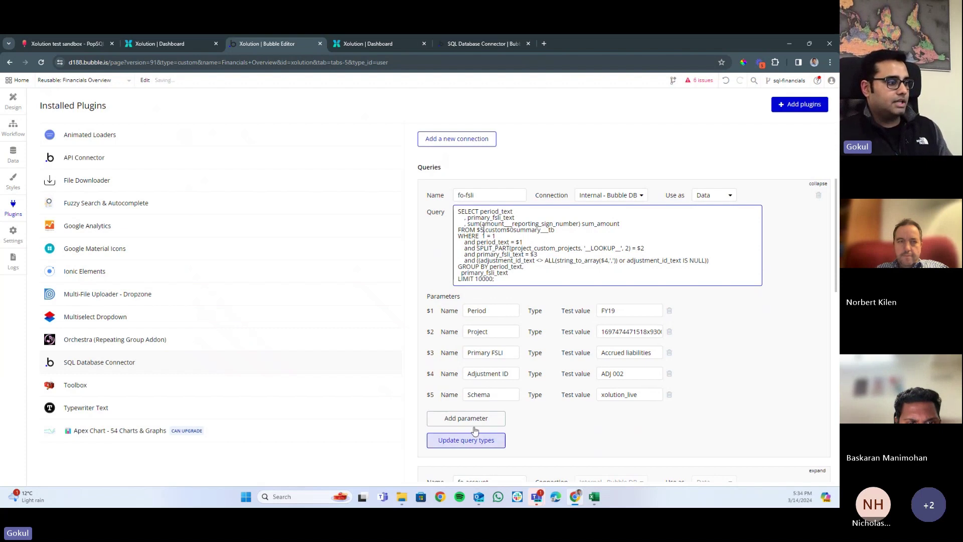
left_click(542, 294)
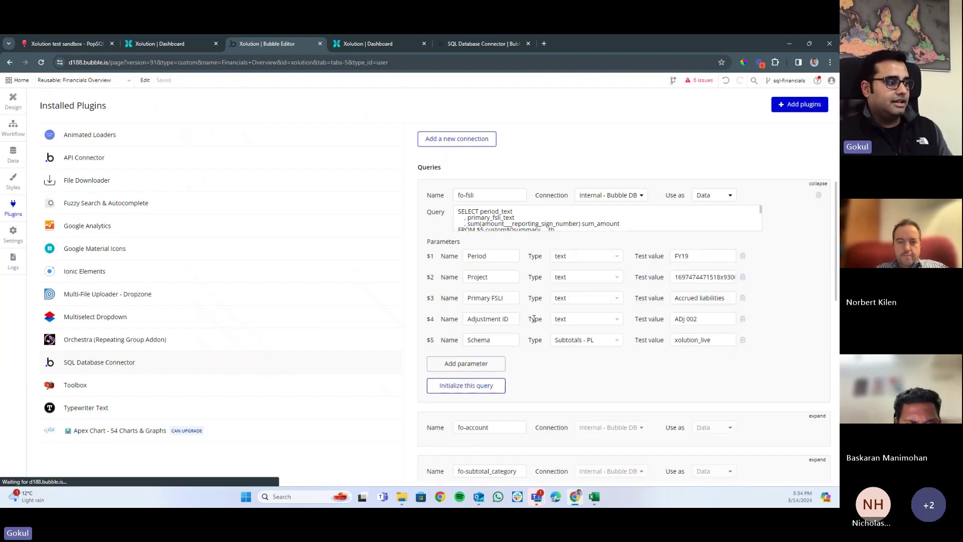
left_click(469, 385)
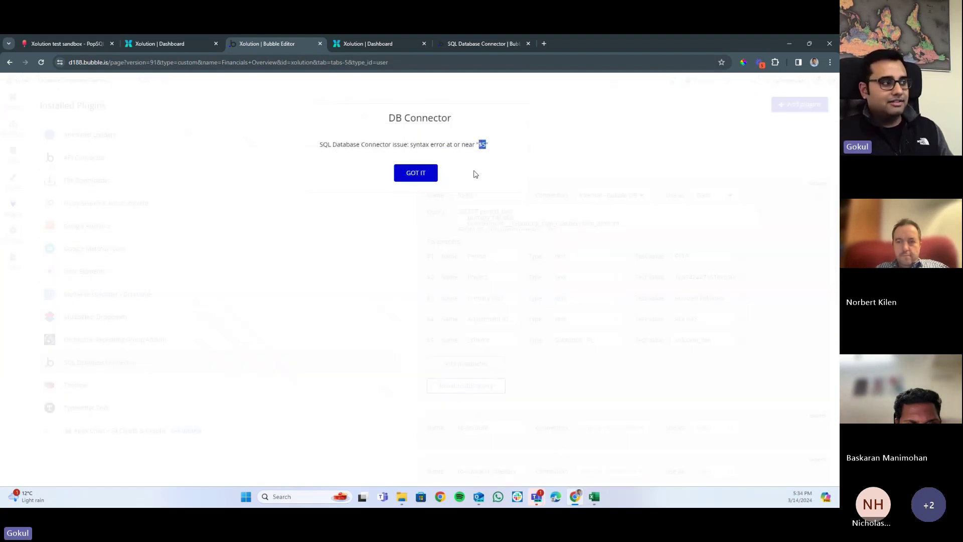
left_click(415, 173)
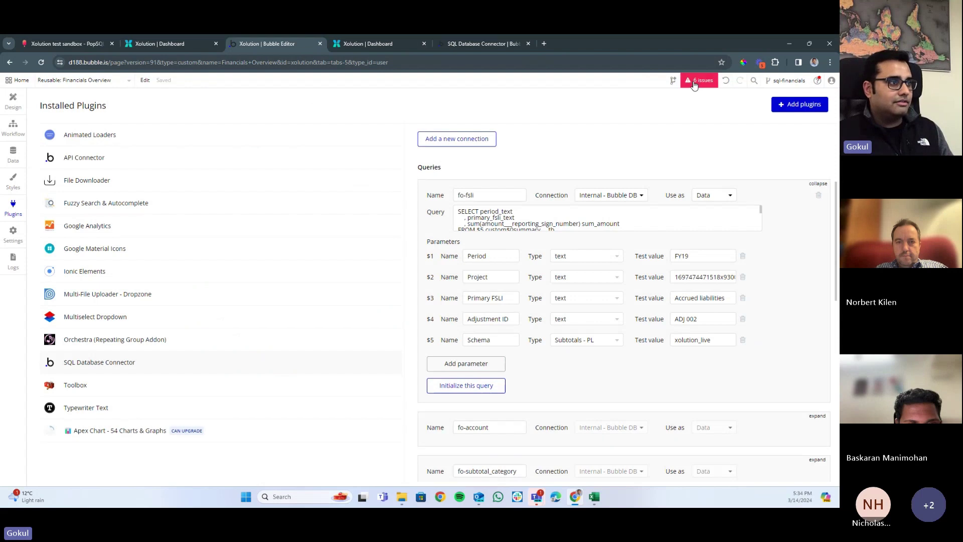
Undo the $5 substitution and the added Schema parameter, and check the full fo-fsli query text
left_click(726, 81)
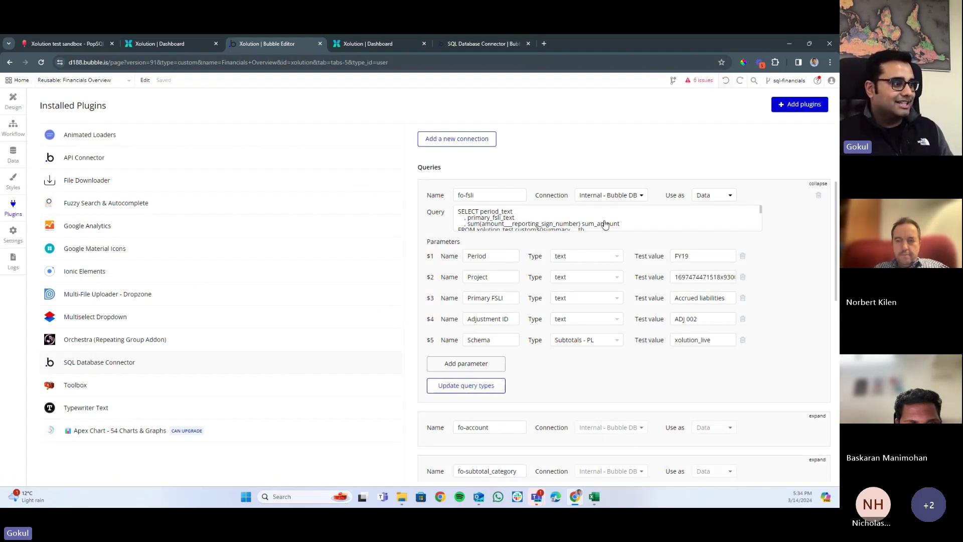
key("ctrl+z")
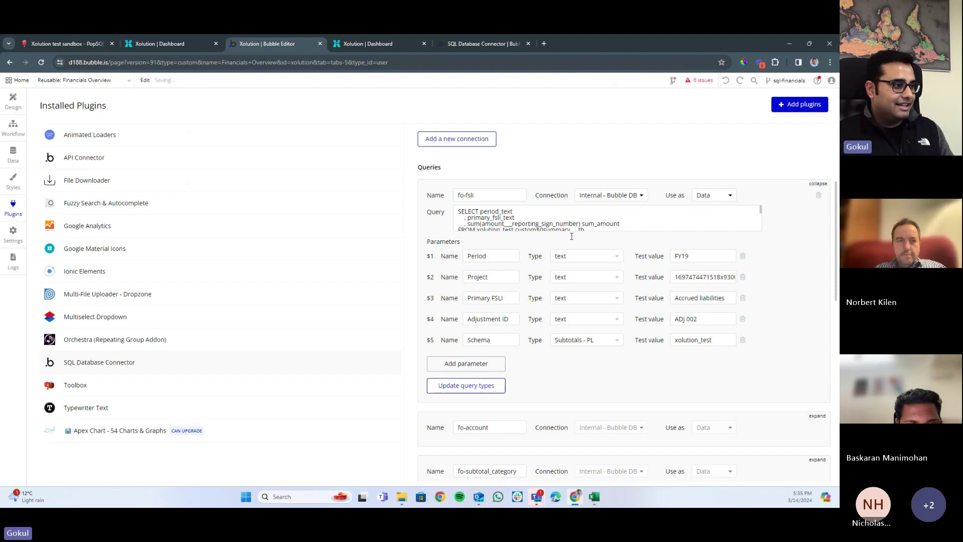
left_click(571, 223)
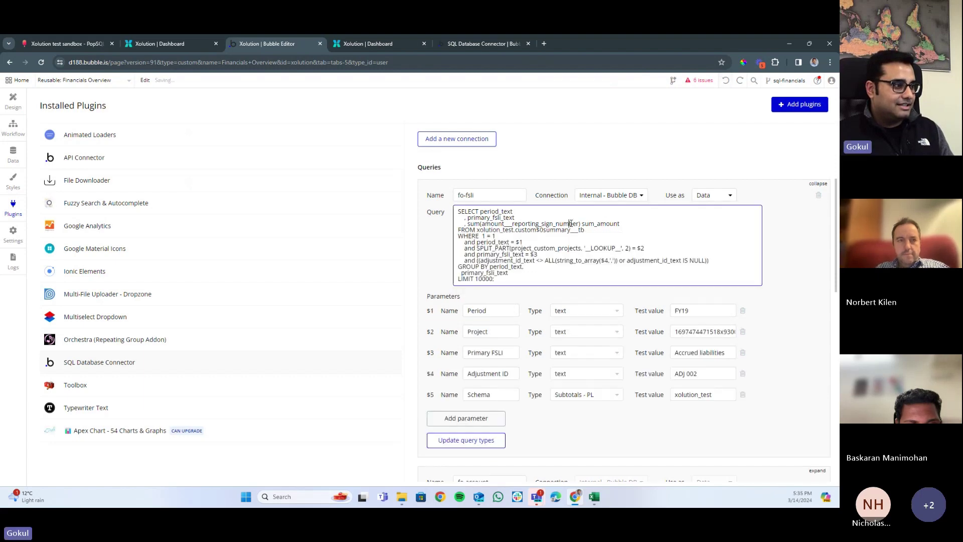
left_click(727, 82)
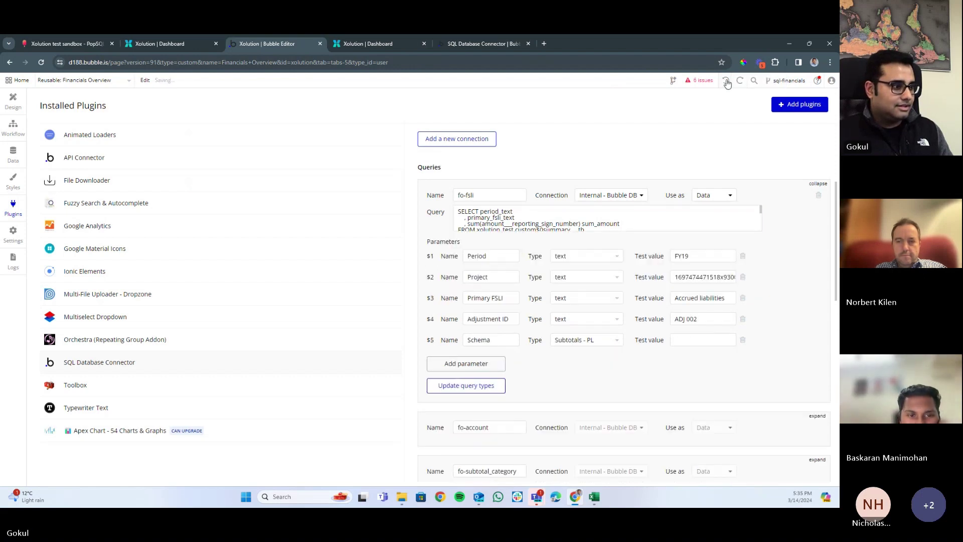
left_click(727, 82)
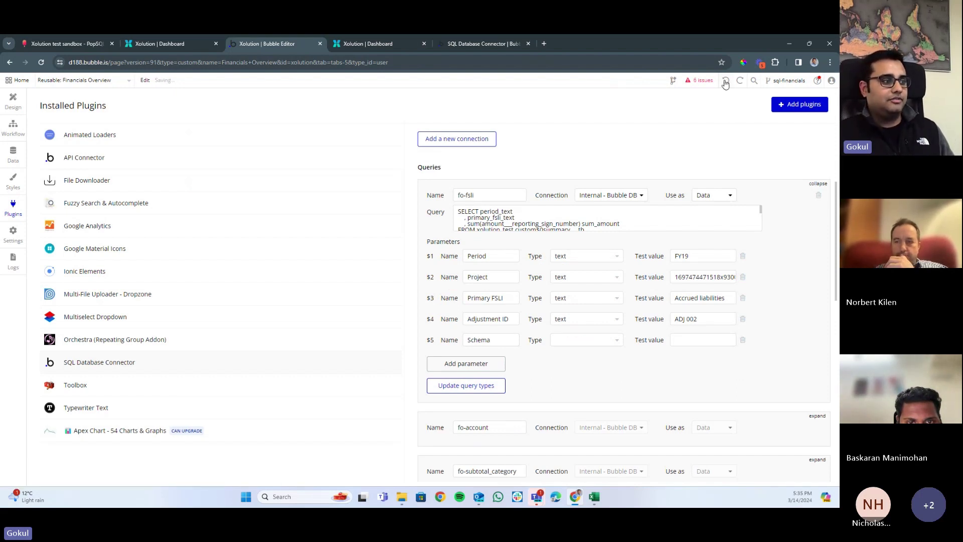
left_click(725, 83)
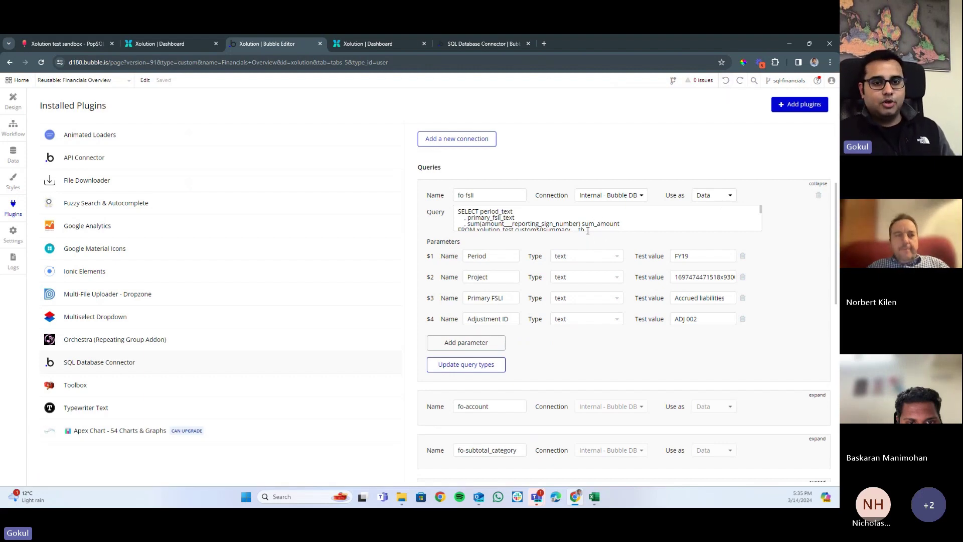
left_click(575, 218)
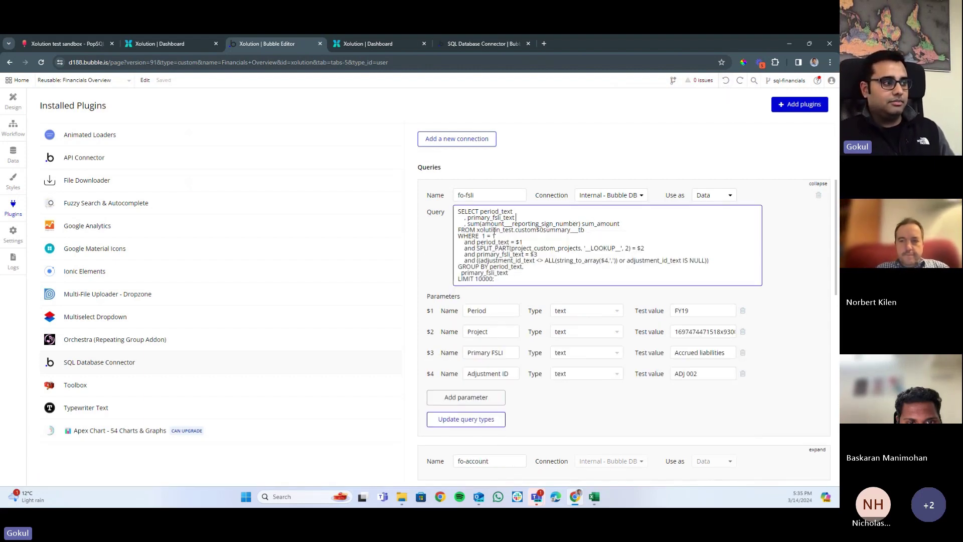
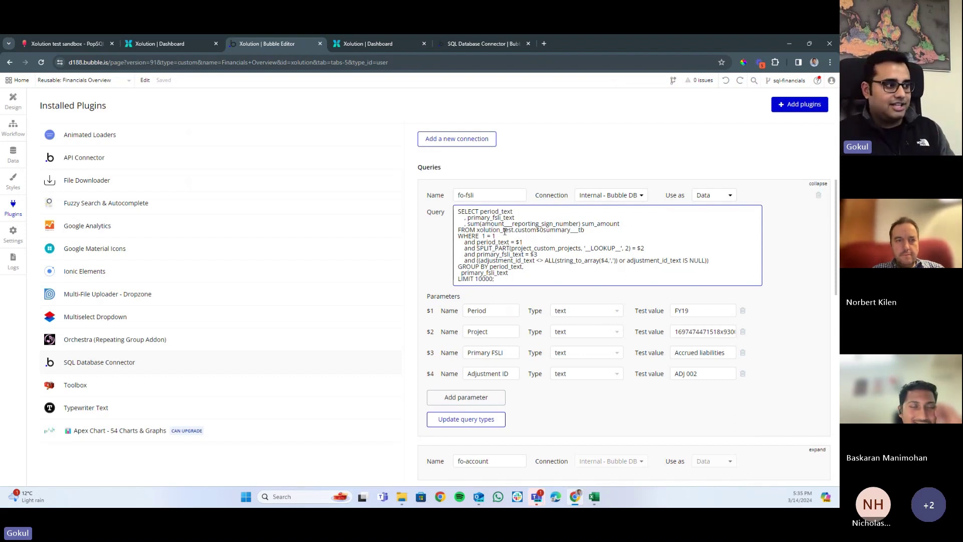
Highlight the xolution_test schema name in the fo-fsli query's FROM clause and look over the list of queries
double_click(500, 231)
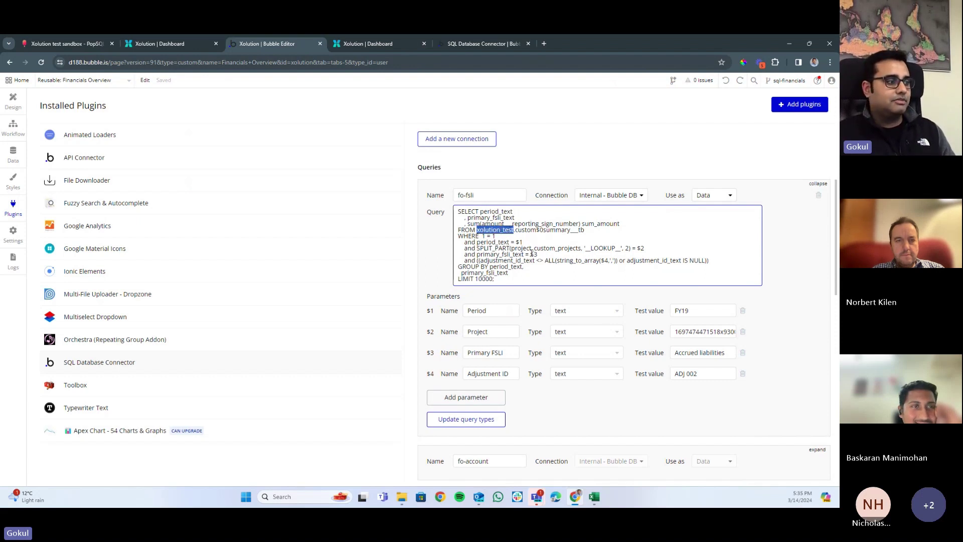
scroll(532, 254, "down", 10)
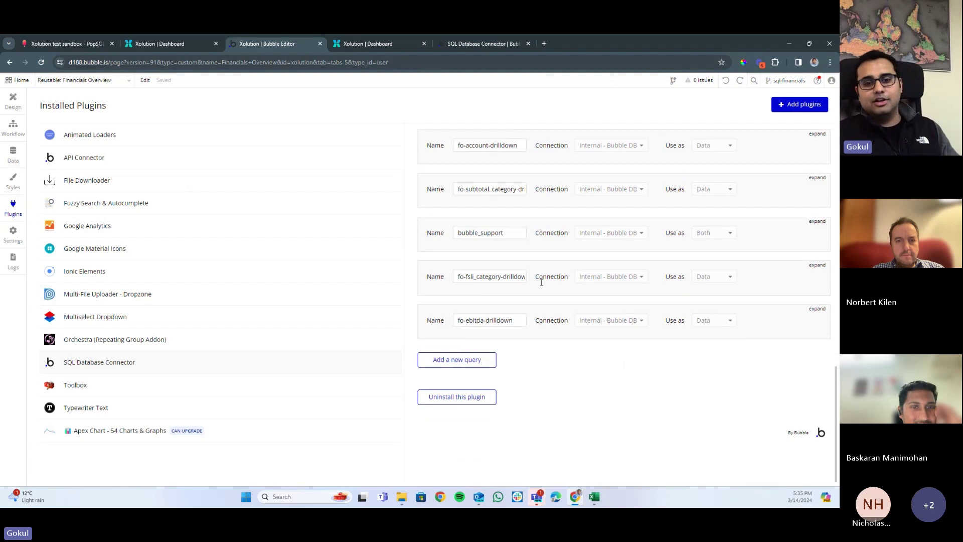
scroll(541, 283, "up", 5)
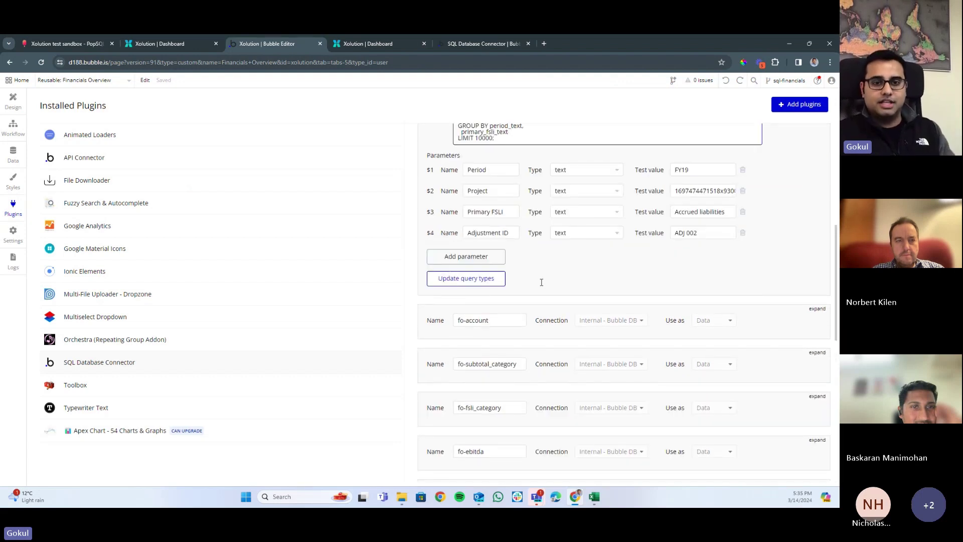
scroll(541, 283, "up", 2)
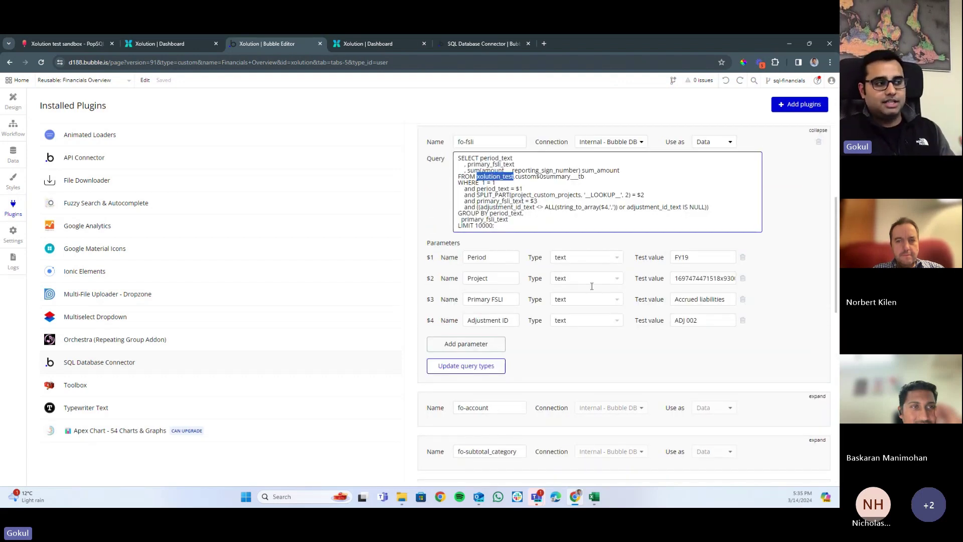
left_click(582, 238)
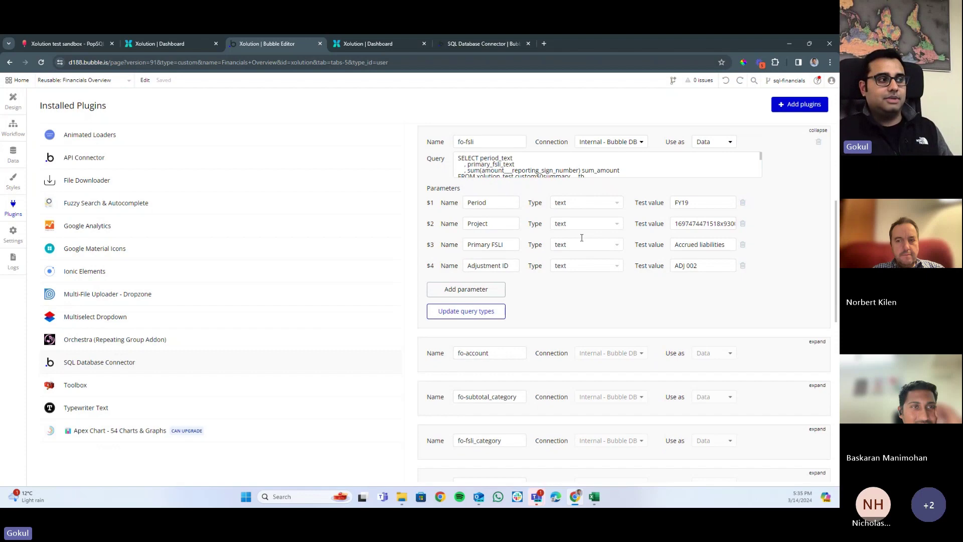
Collapse the fo-fsli query and expand the bubble_support query
left_click(817, 130)
scroll(505, 306, "down", 5)
scroll(504, 304, "down", 1)
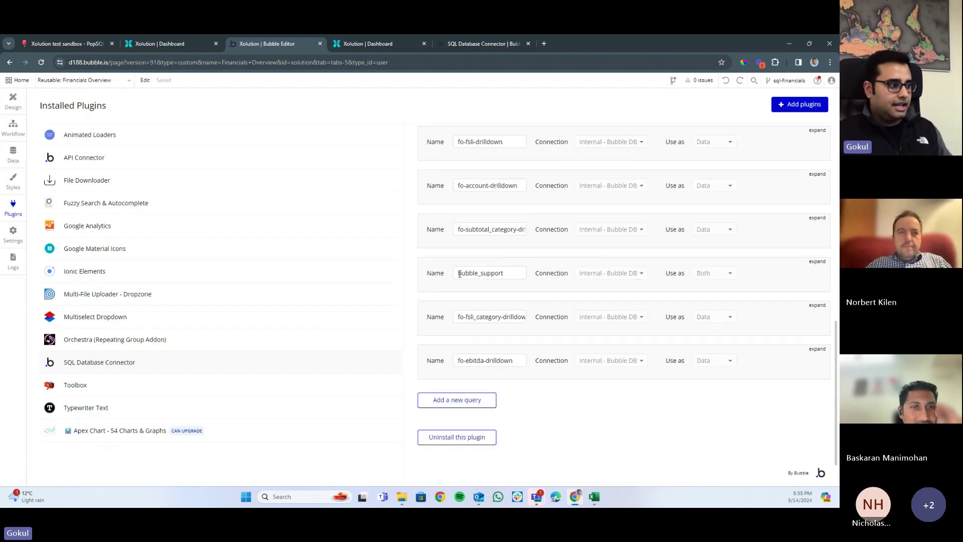
left_click(817, 262)
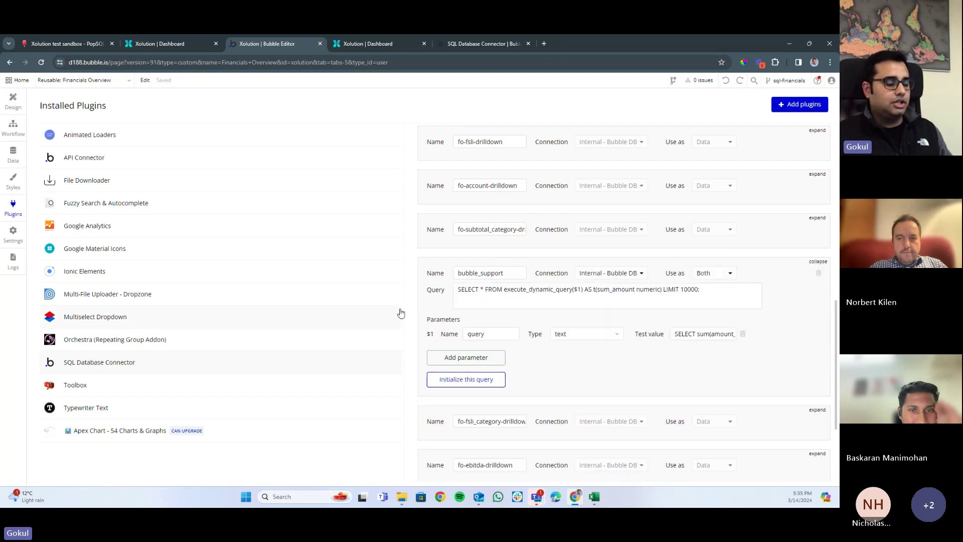
Examine the bubble_support query text, highlighting its execute_dynamic_query function call
left_click(507, 303)
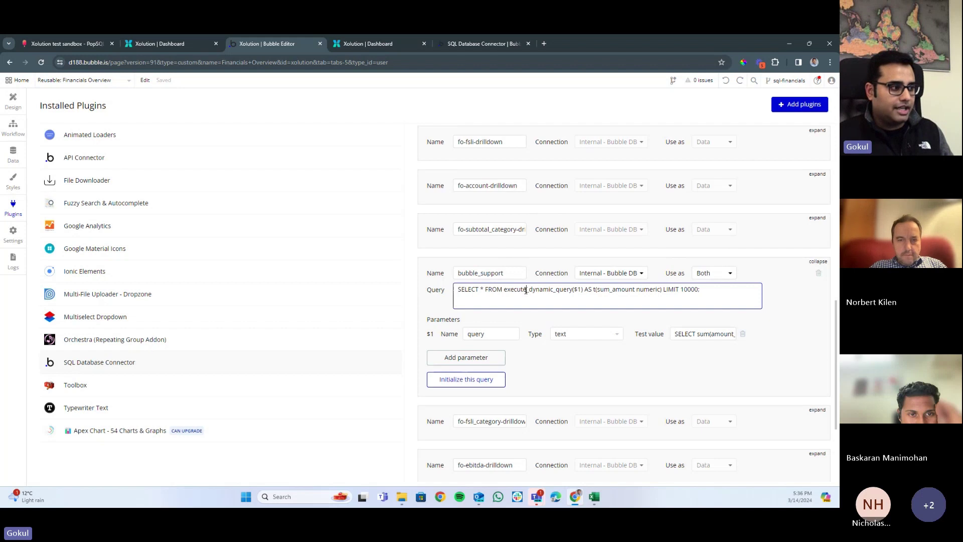
double_click(551, 291)
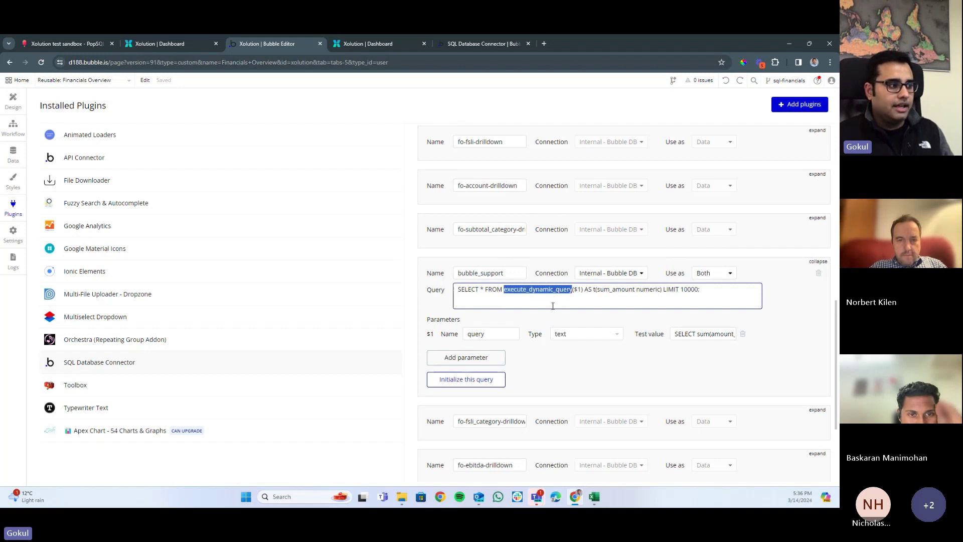
left_click(552, 306)
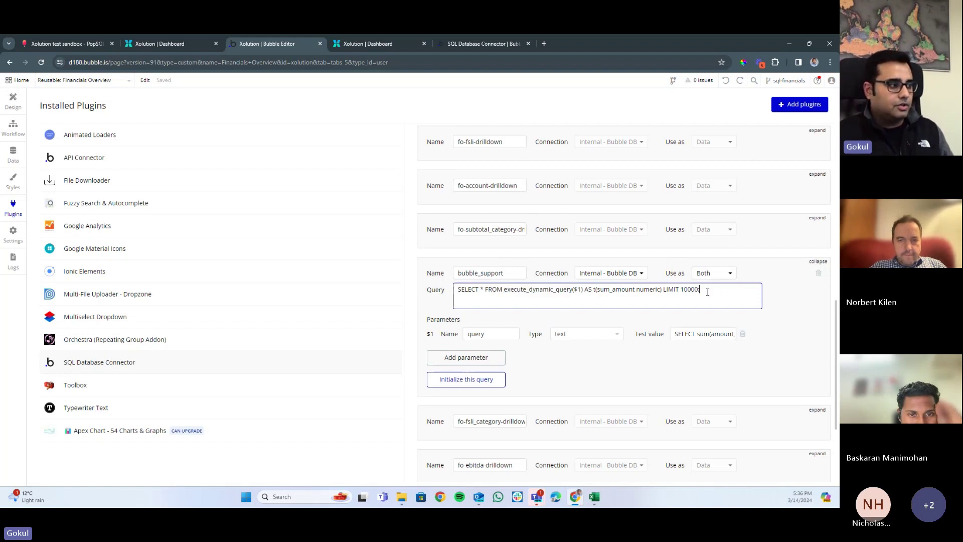
left_click_drag(707, 292, 456, 291)
left_click(546, 296)
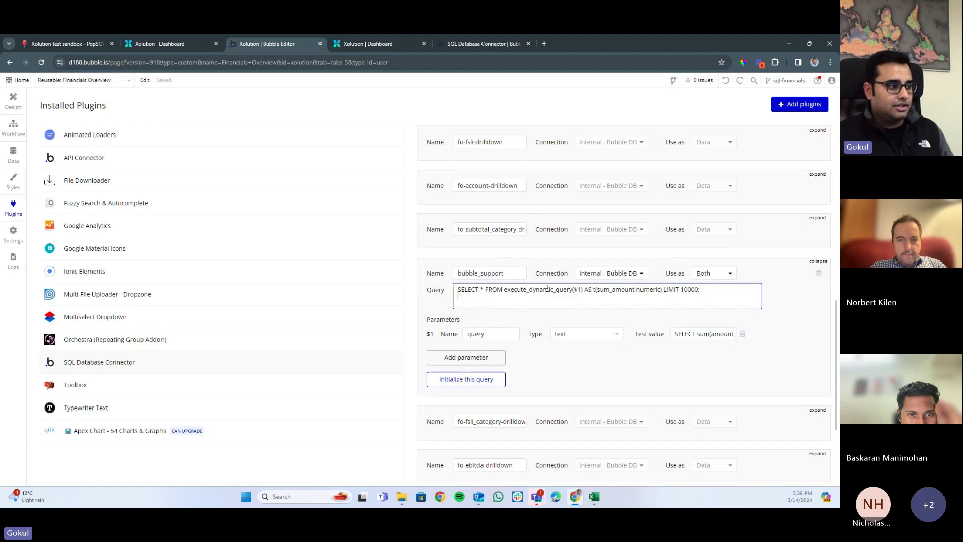
double_click(547, 289)
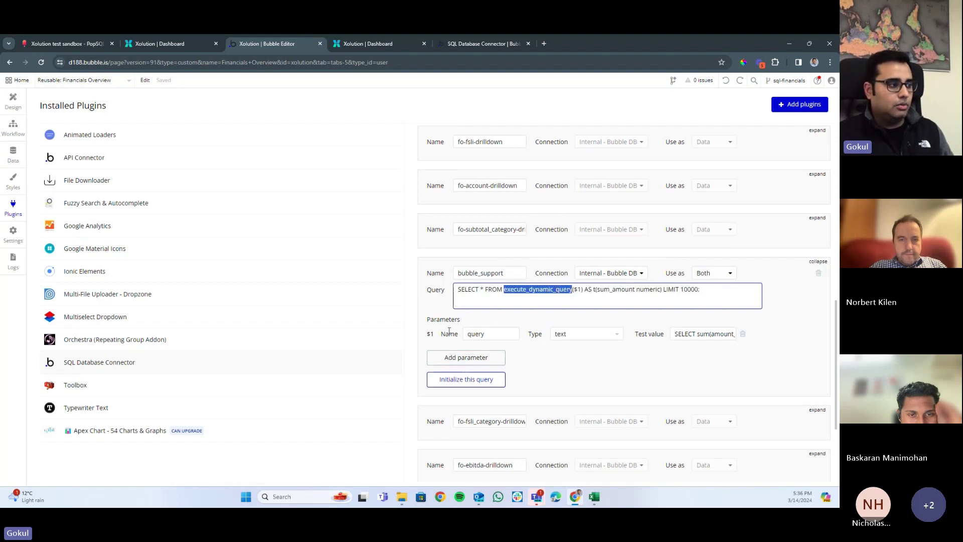
left_click(586, 295)
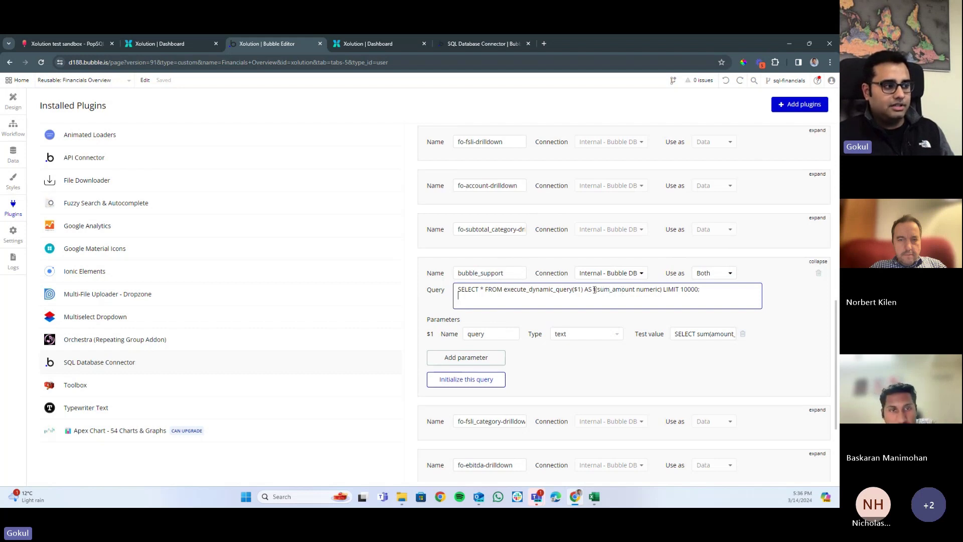
Examine the t(sum_amount numeric) output definition in the bubble_support query, highlighting the column name and its data type
left_click_drag(592, 290, 664, 290)
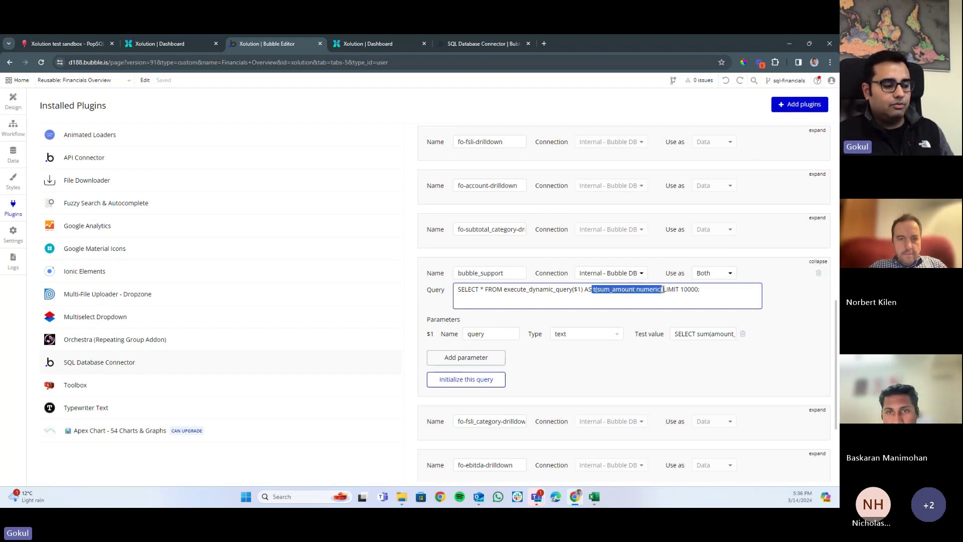
left_click(605, 303)
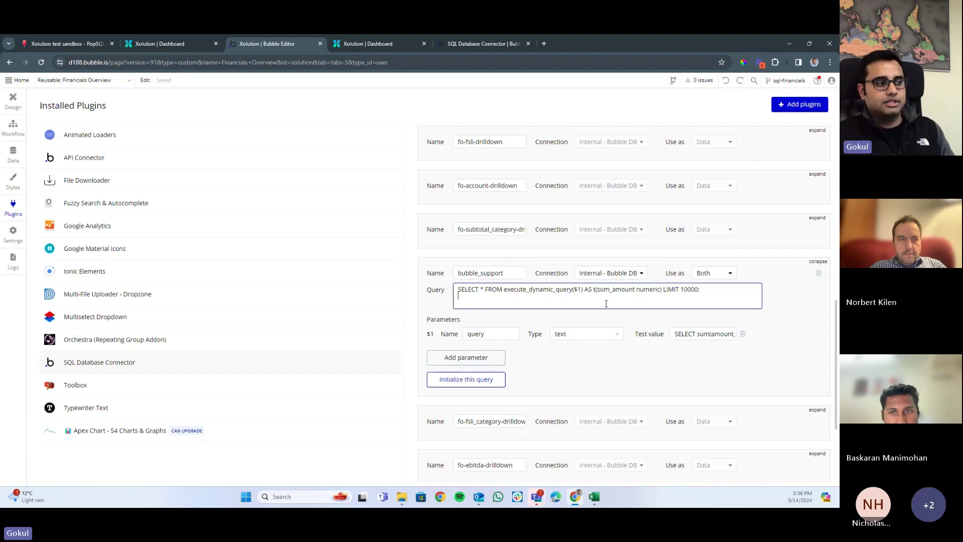
double_click(615, 289)
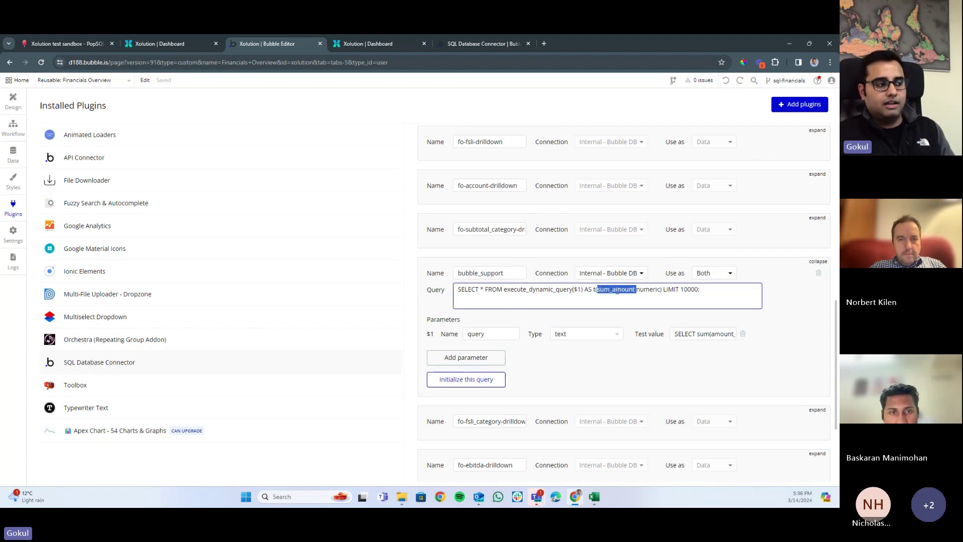
double_click(648, 289)
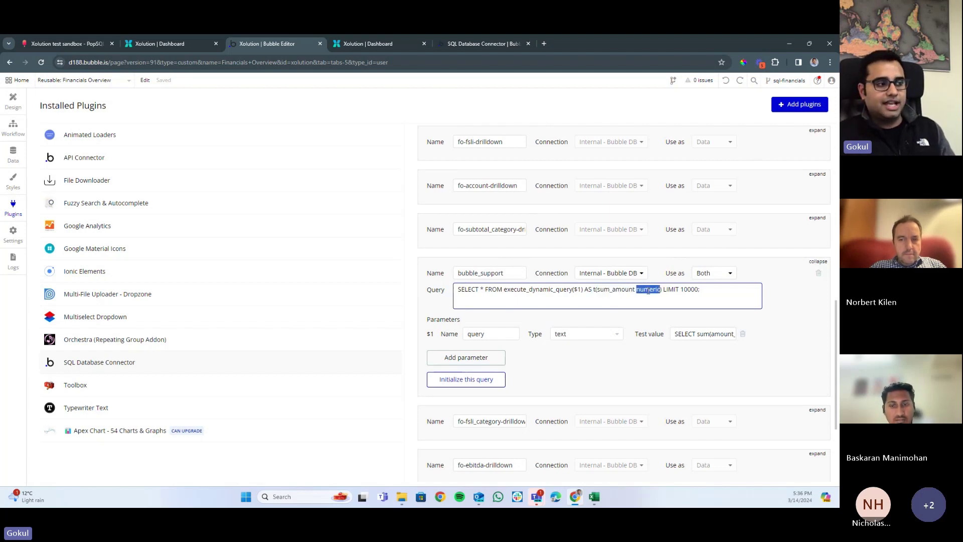
left_click(651, 299)
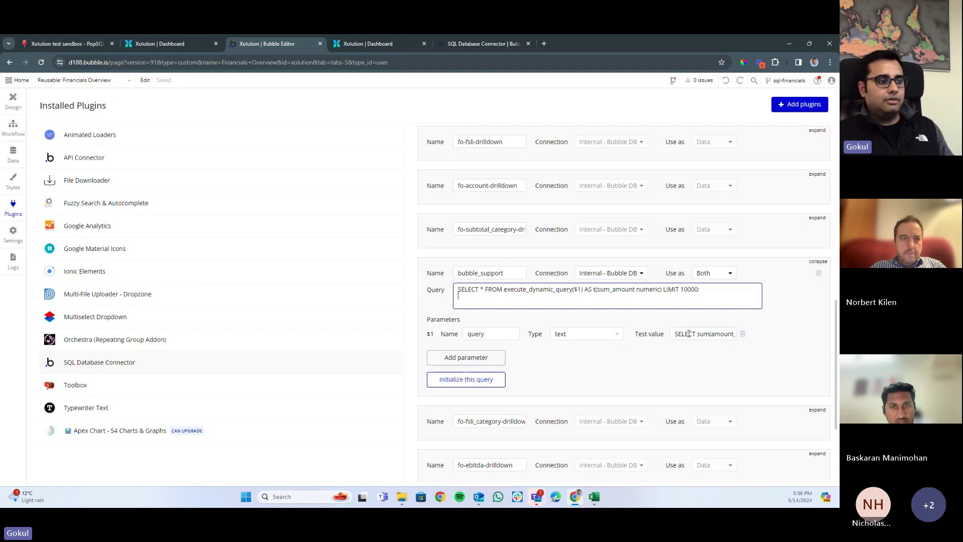
Copy the full test value of bubble_support's query parameter into a new Notepad document
left_click_drag(684, 333, 736, 337)
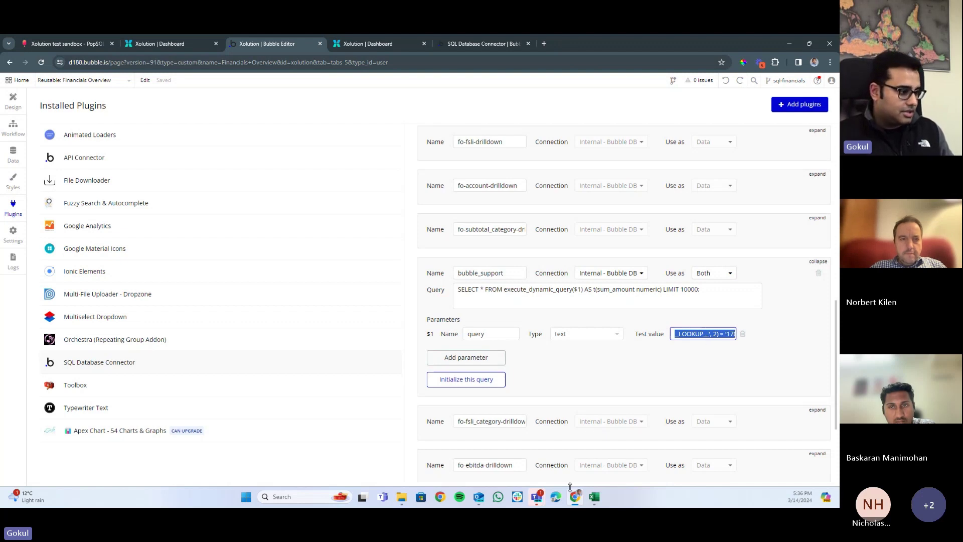
left_click(251, 503)
type("note")
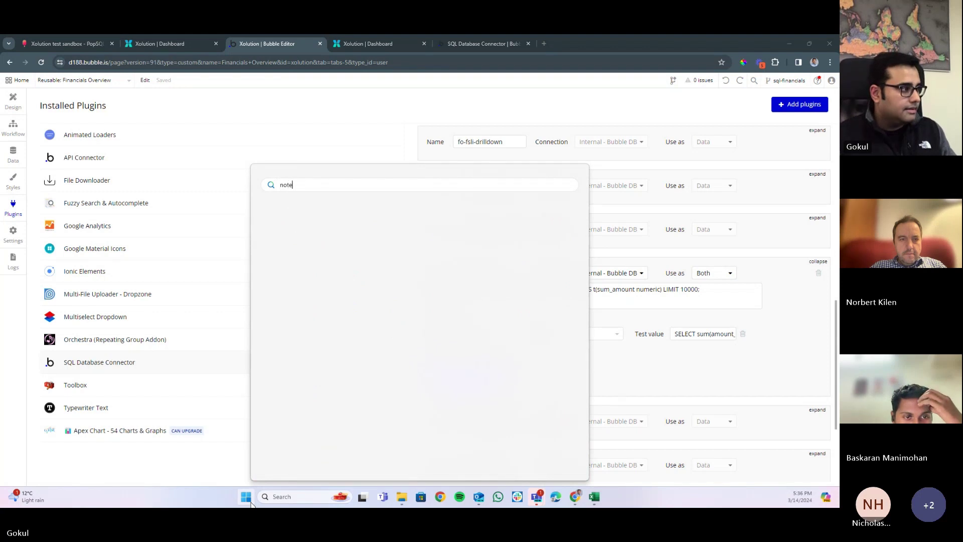
key("Return")
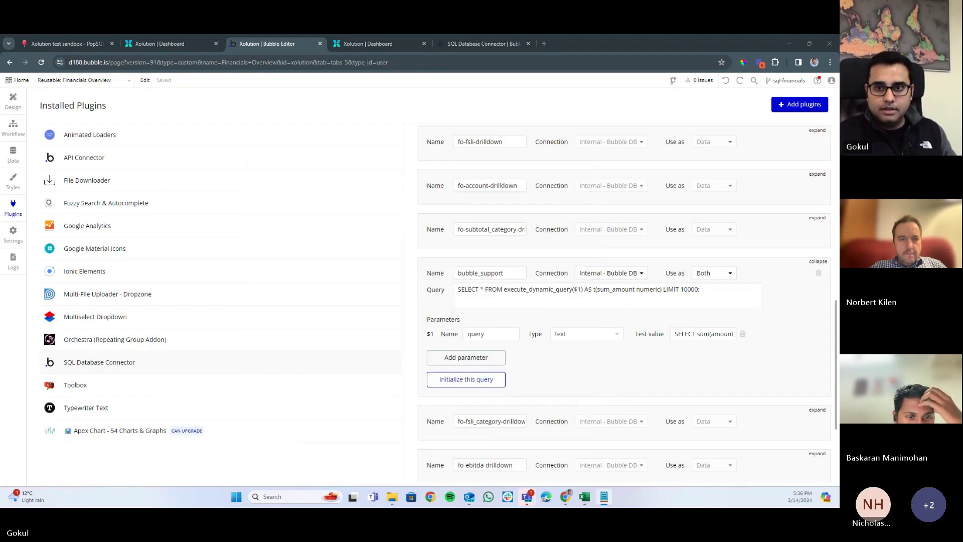
key("ctrl+v")
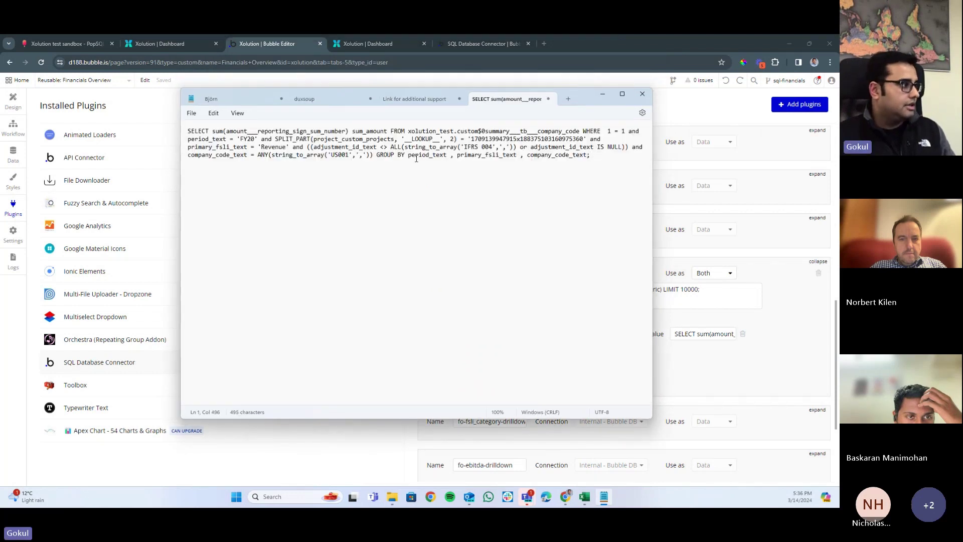
Break the pasted SQL statement so that its FROM and WHERE clauses each start on a new line
left_click(212, 131)
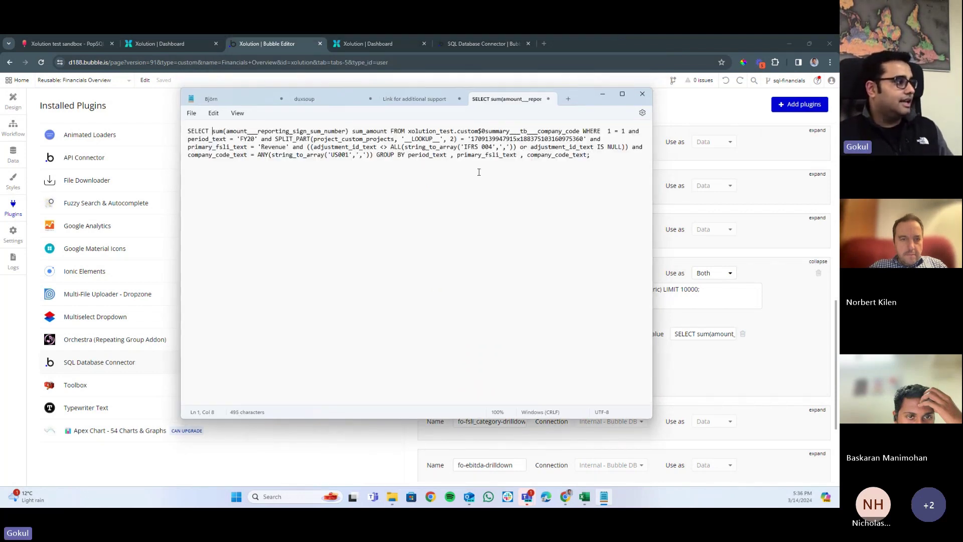
key("Right")
key("Right")
key("Right")
key("Right")
key("Right")
key("Right")
key("Right")
key("Right")
key("Right")
key("Right")
key("Right")
key("Right")
key("Right")
key("Right")
key("Right")
key("Right")
key("Right")
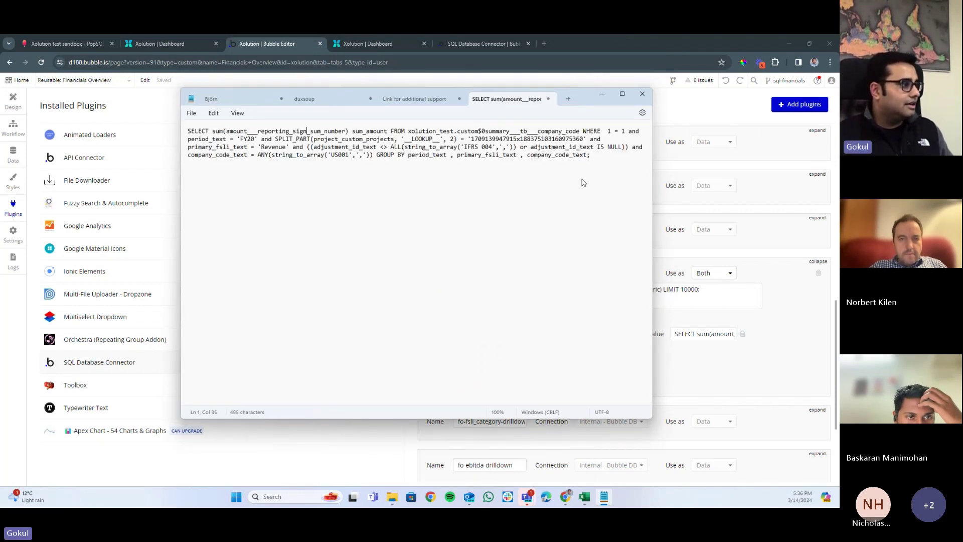
left_click(392, 130)
key("Return")
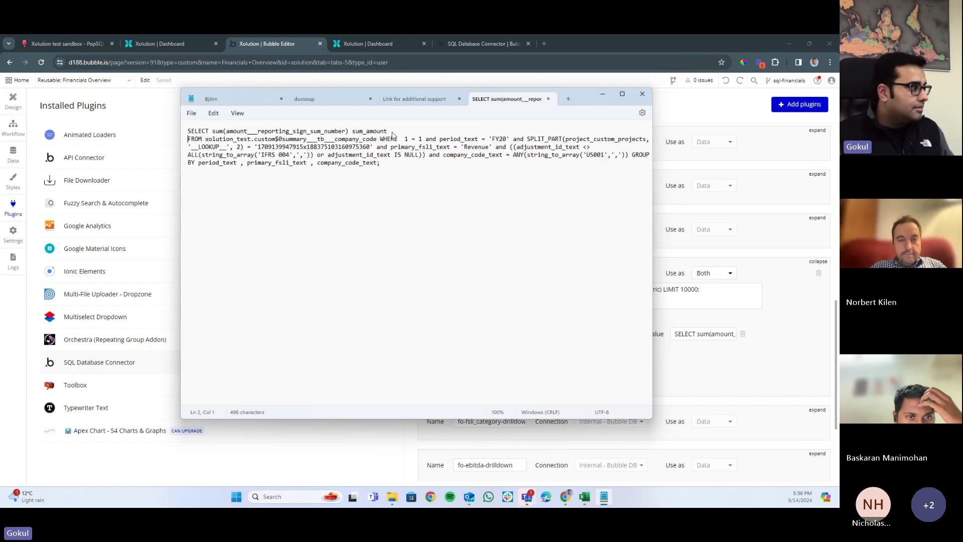
key("Return")
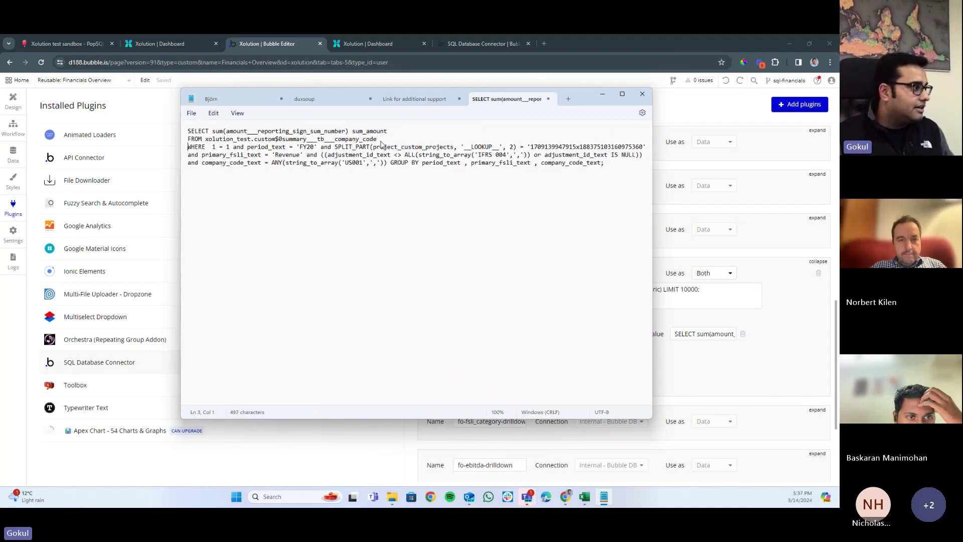
Start a new line before each of the period_text, SPLIT_PART, primary_fsli_text and adjustment_id_text conditions in the WHERE clause
key("Right")
key("Right")
key("Right")
key("Right")
key("Return")
key("Right")
key("Right")
key("Right")
key("Right")
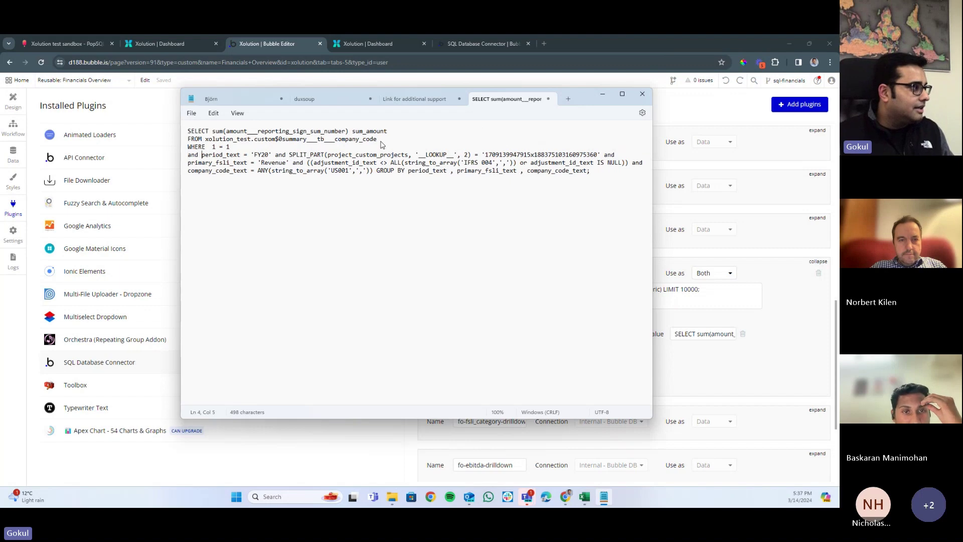
left_click(272, 155)
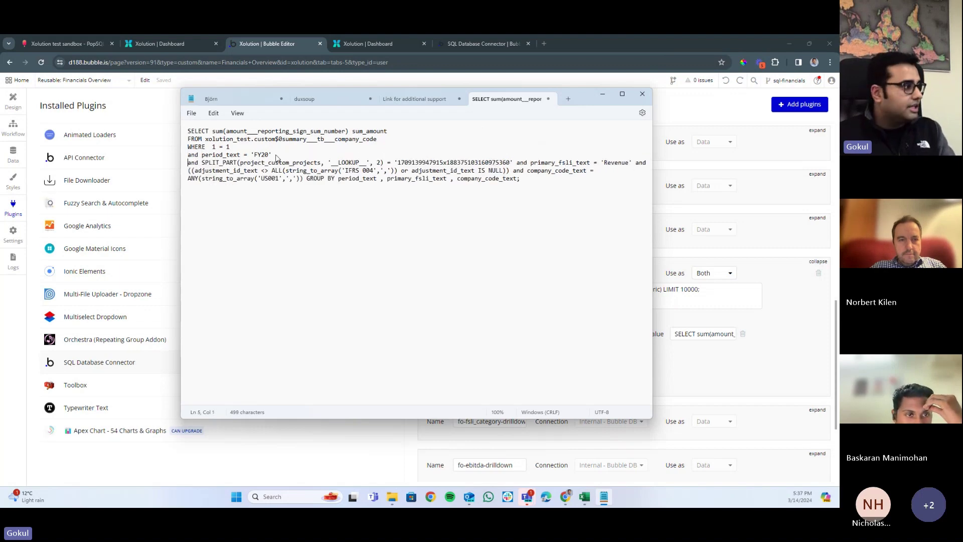
key("Return")
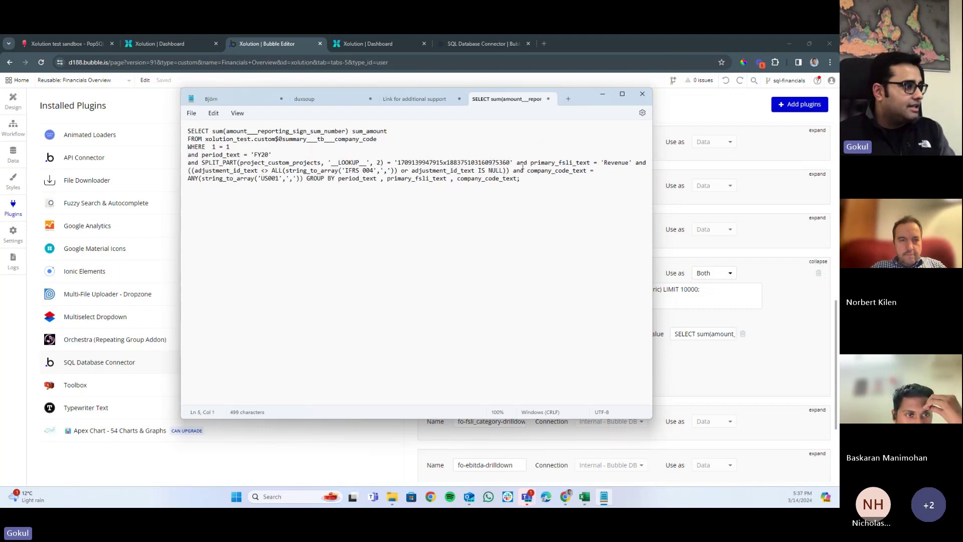
left_click(517, 163)
key("Return")
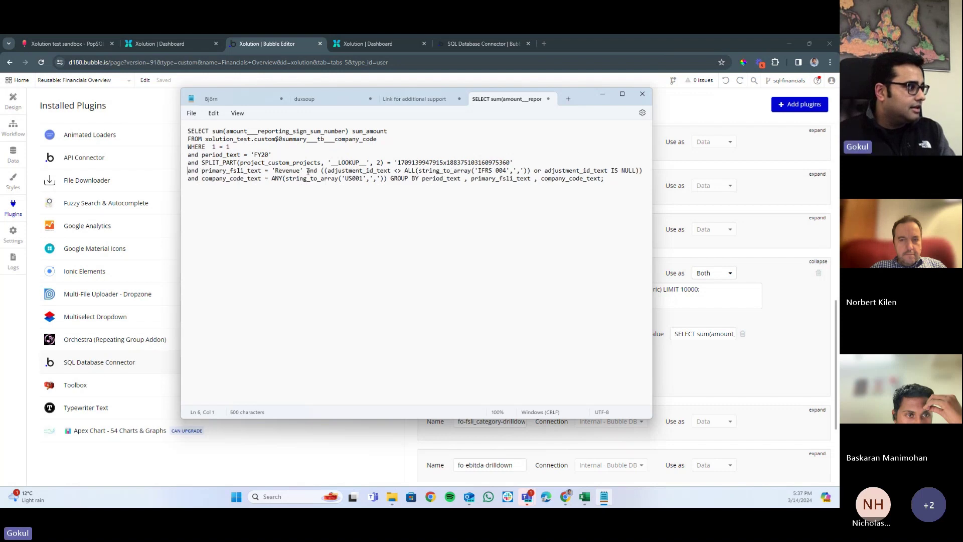
left_click(307, 170)
key("Return")
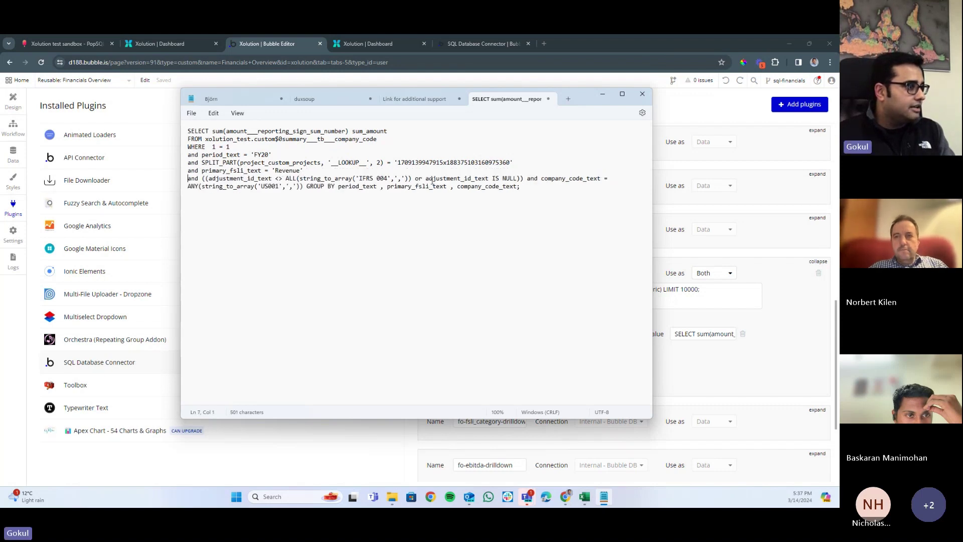
Move the GROUP BY clause to its own line, separated from the conditions by a blank line
left_click(305, 186)
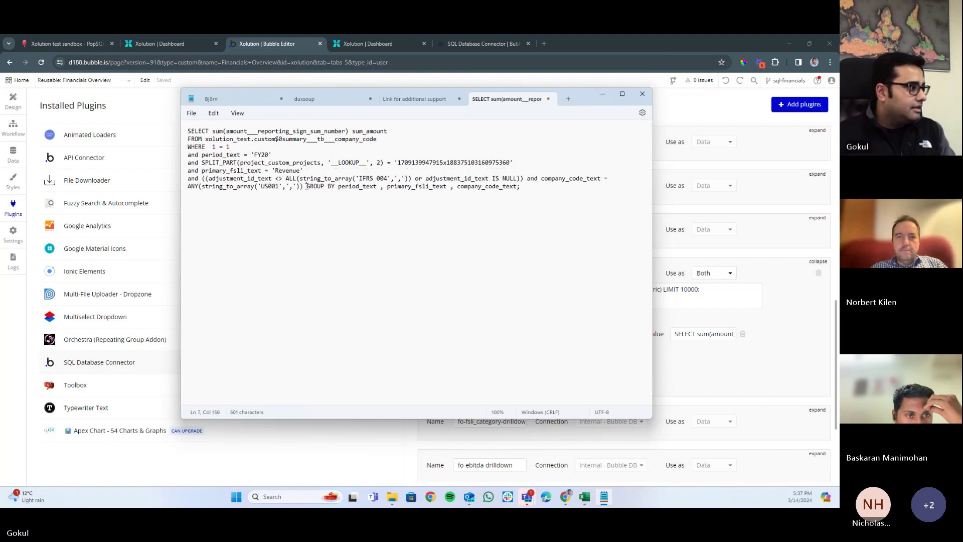
key("Return")
key("Return")
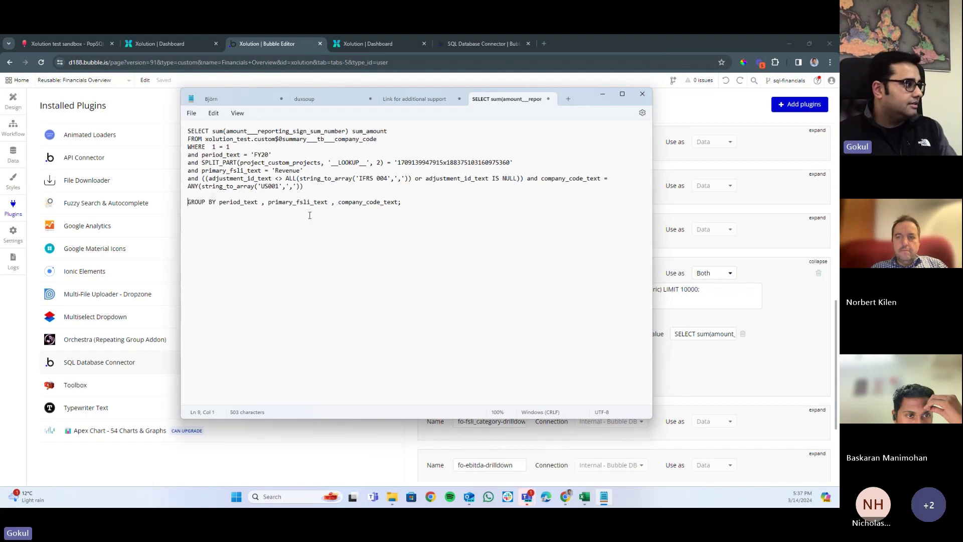
Highlight the entire formatted SQL statement and switch back to the Bubble editor in the browser
left_click(427, 222)
key("ctrl+a")
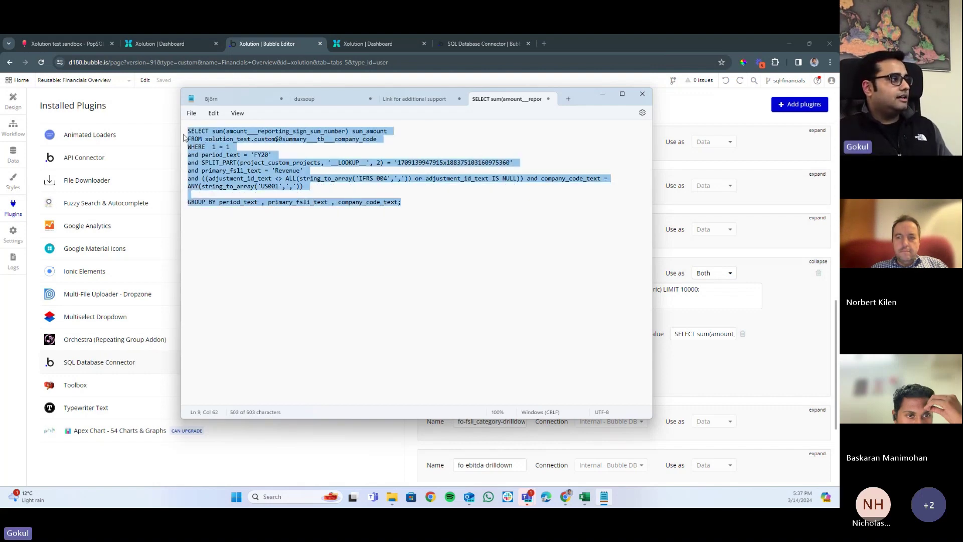
key("alt+Tab")
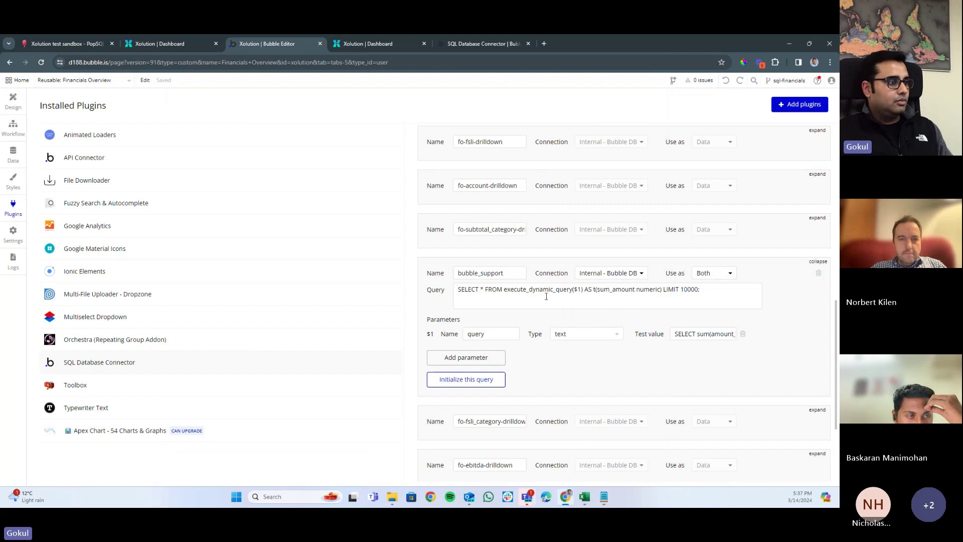
Highlight the $1 parameter and then the whole execute_dynamic_query statement in the bubble_support query
left_click(717, 297)
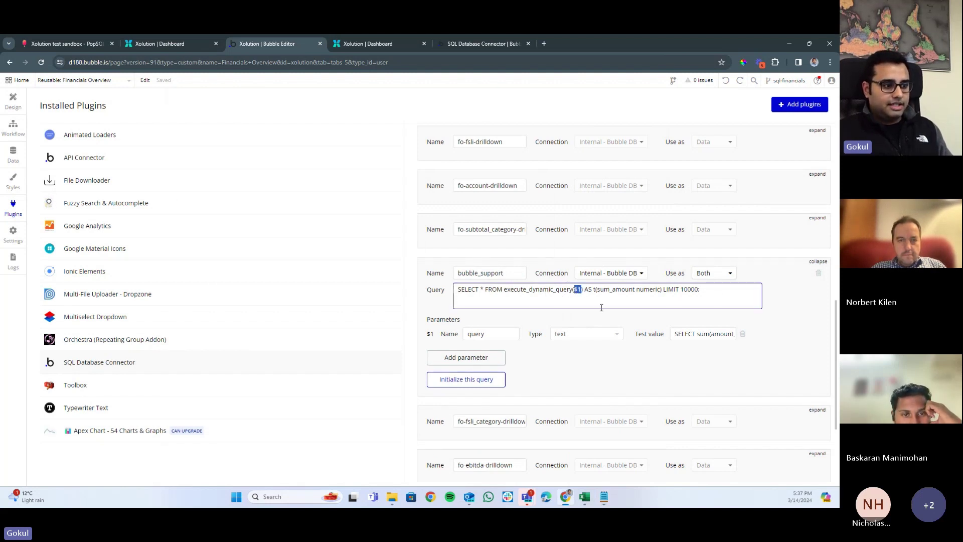
left_click(626, 308)
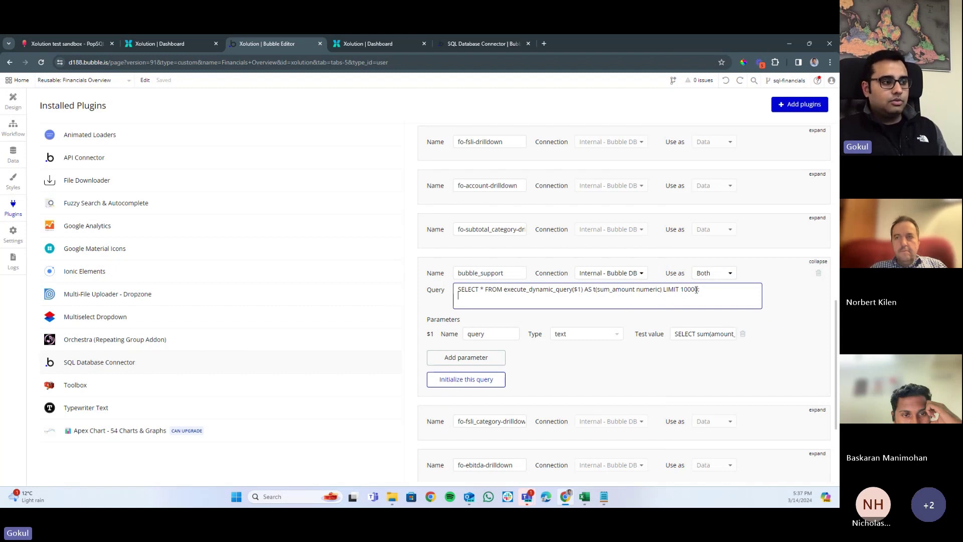
left_click_drag(624, 308, 455, 290)
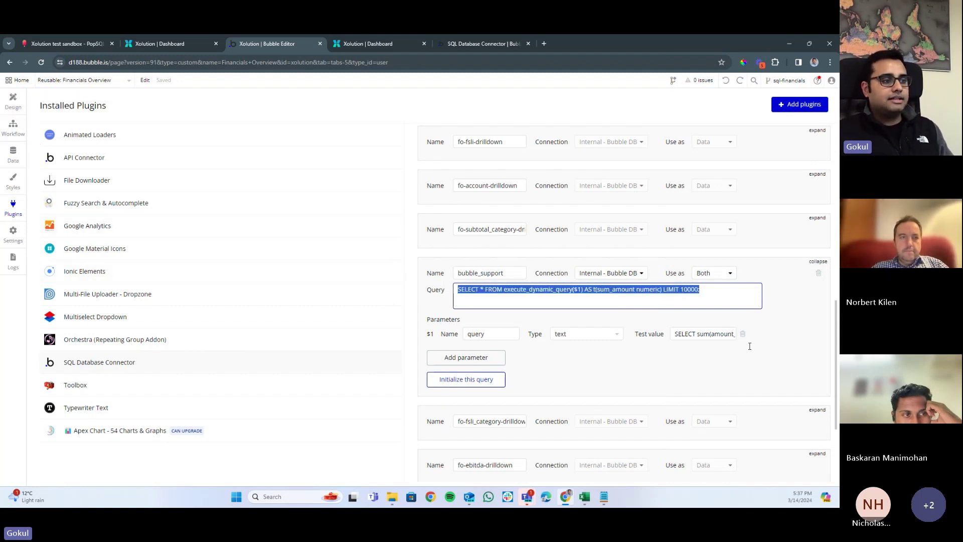
Copy the entire formatted SQL statement in Notepad and return to the Bubble editor
key("alt+Tab")
left_click(327, 241)
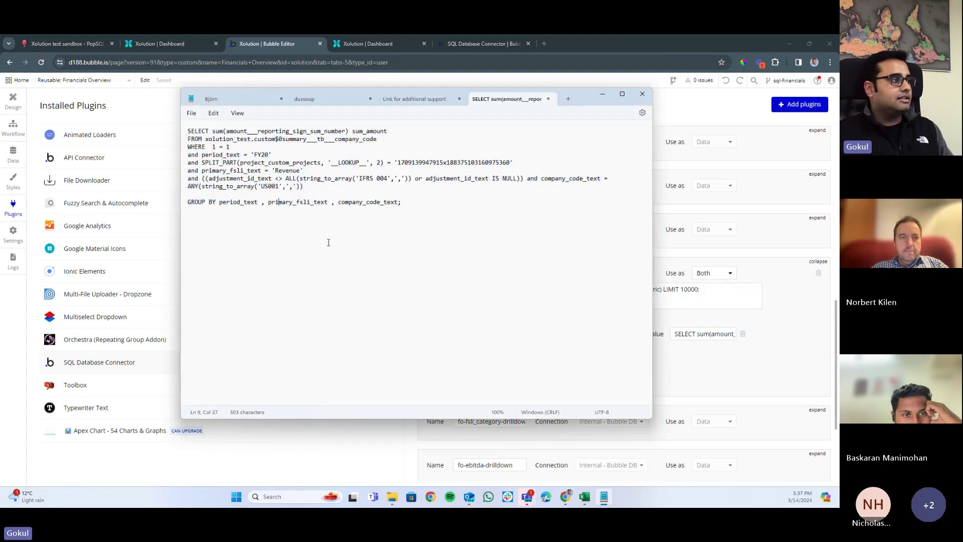
key("ctrl+a")
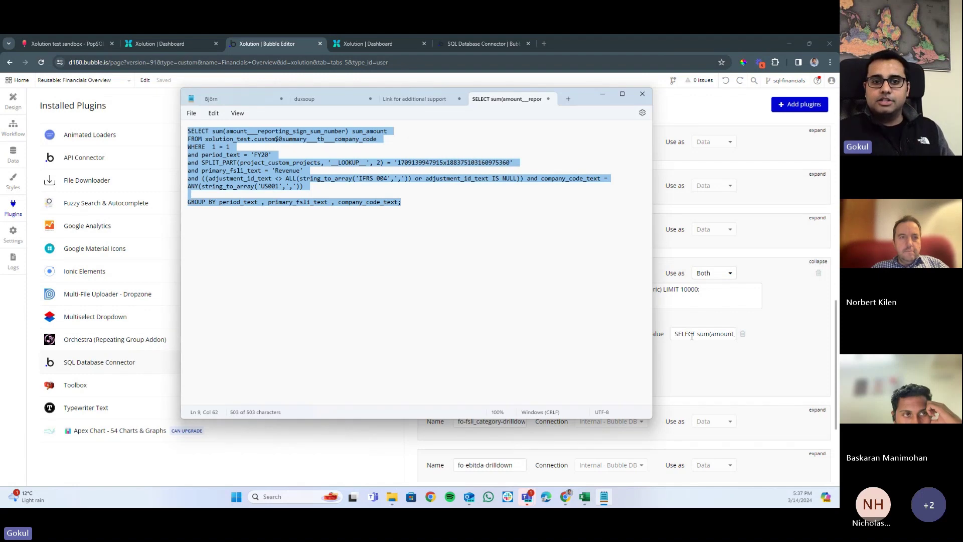
key("alt+Tab")
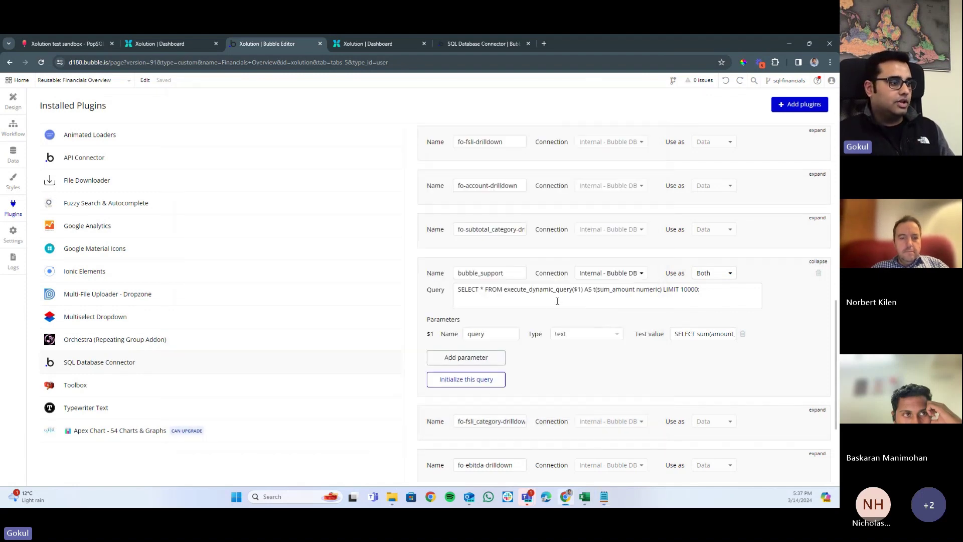
Add a text element to the Financials Overview design, between the Loading group and the P&L Overview table
left_click(13, 100)
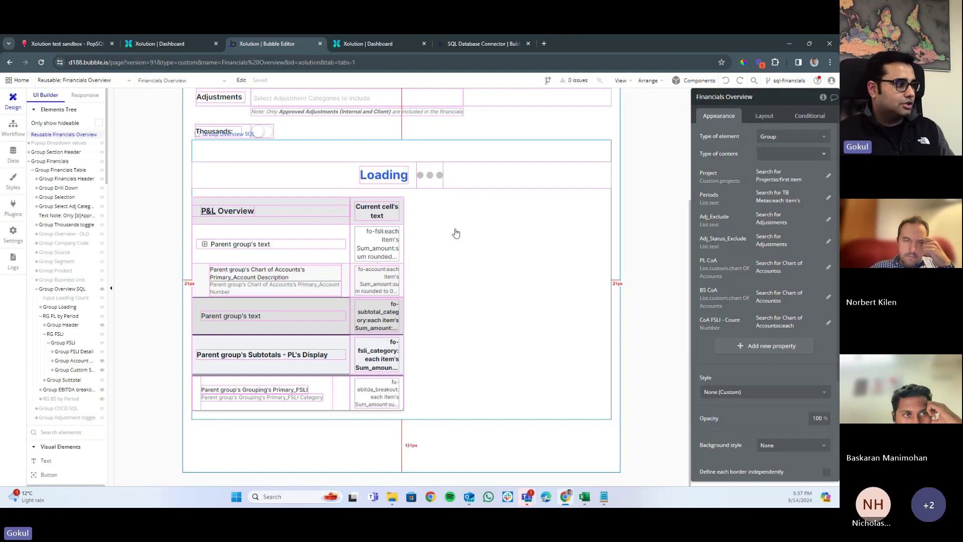
left_click(46, 460)
left_click_drag(479, 413, 413, 353)
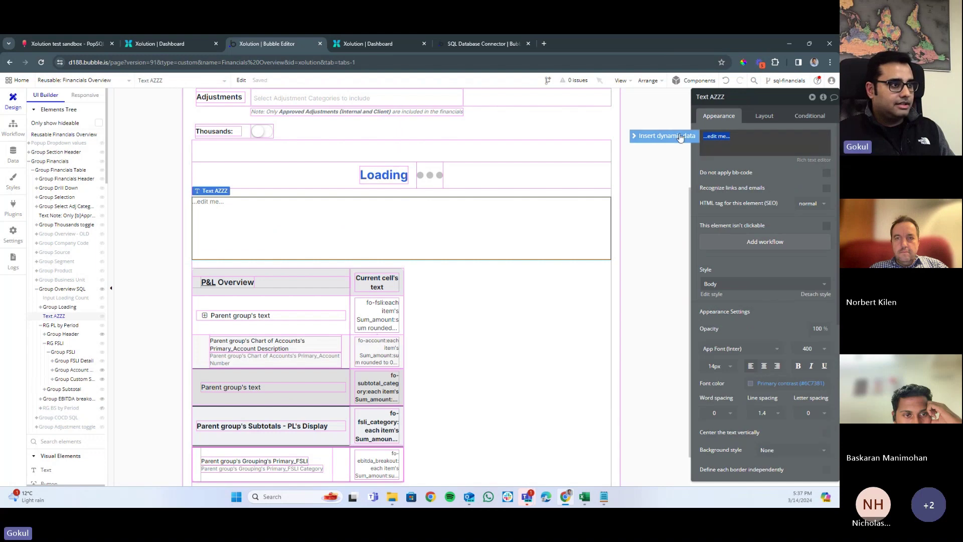
Set the text element's content to dynamic data from an external API, with bubble_support as the API provider
left_click(680, 139)
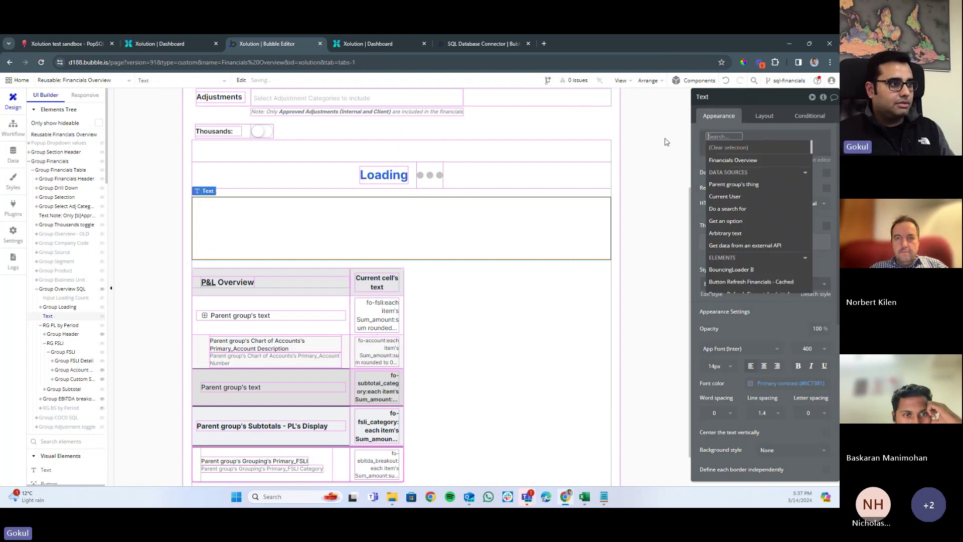
left_click(760, 247)
left_click(626, 119)
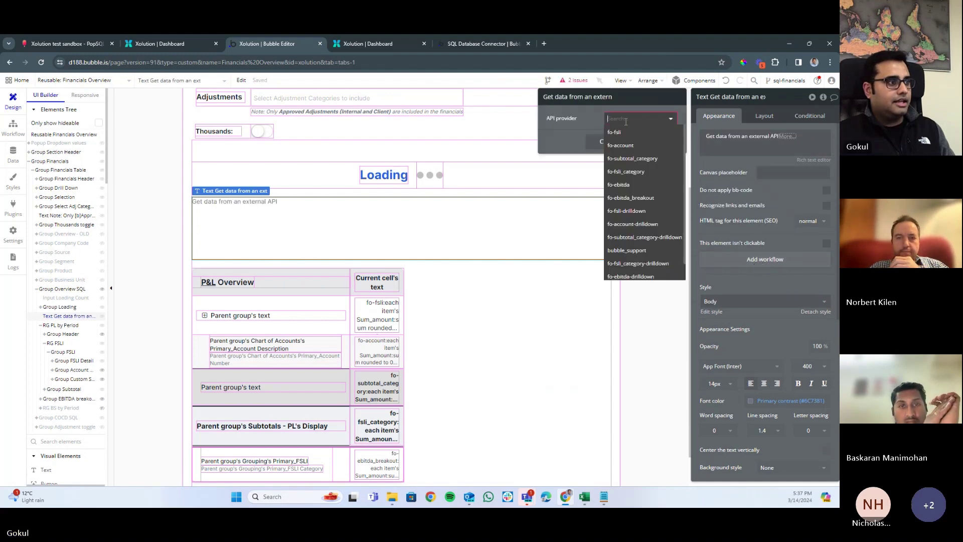
left_click(626, 250)
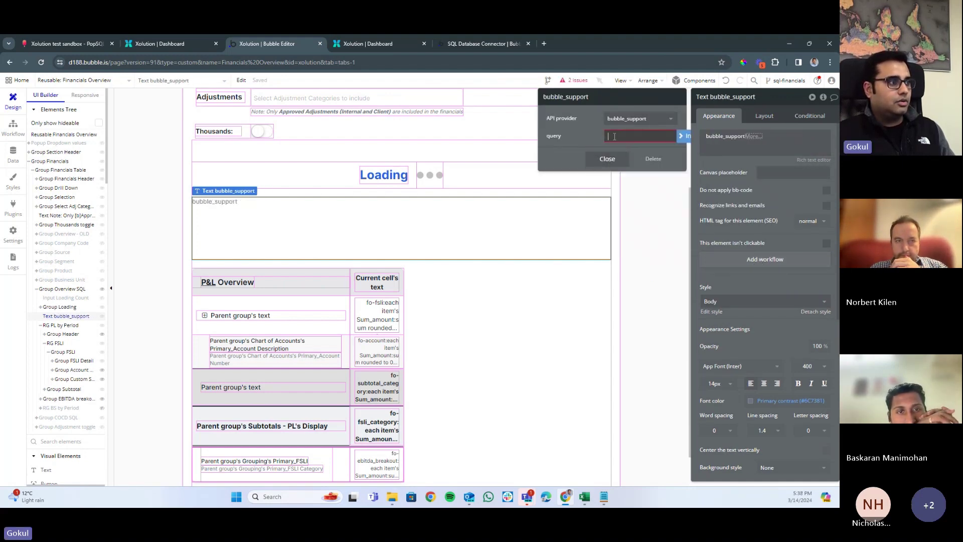
Fill the bubble_support query parameter with an Arbitrary text expression containing the SQL statement from Notepad
key("alt+Tab")
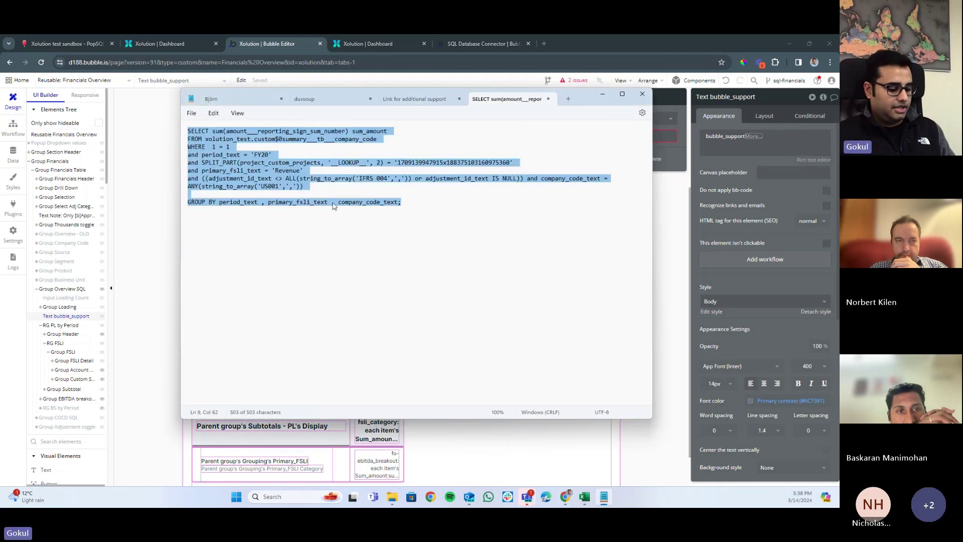
key("alt+Tab")
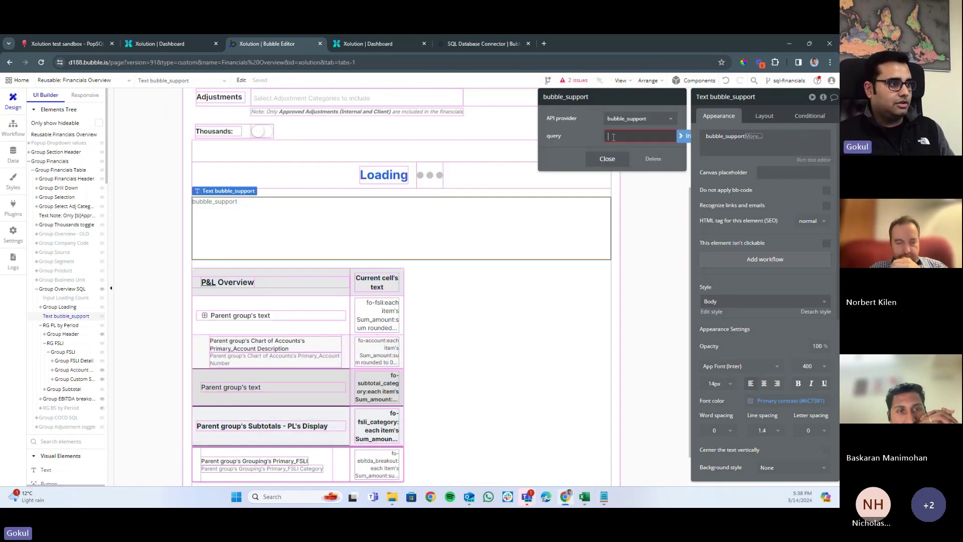
left_click(689, 134)
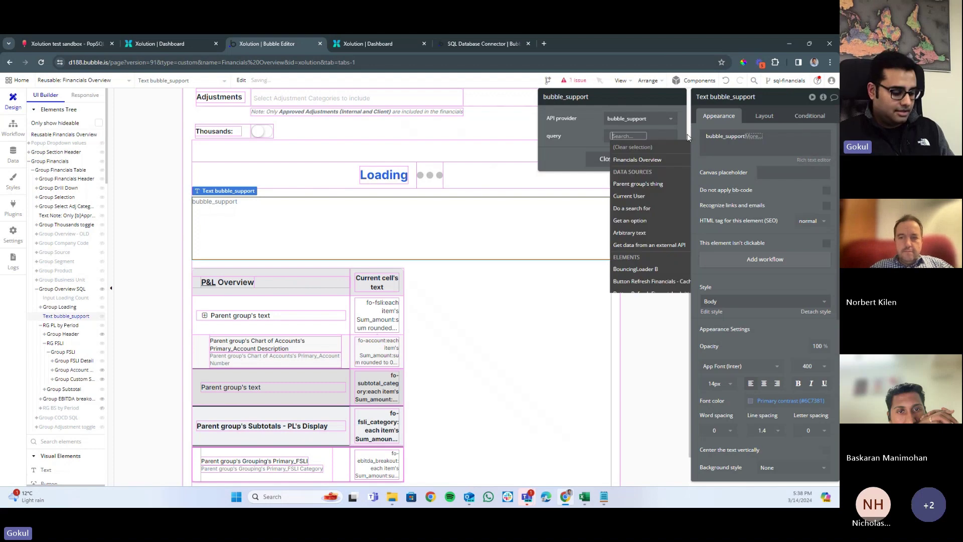
type("arb")
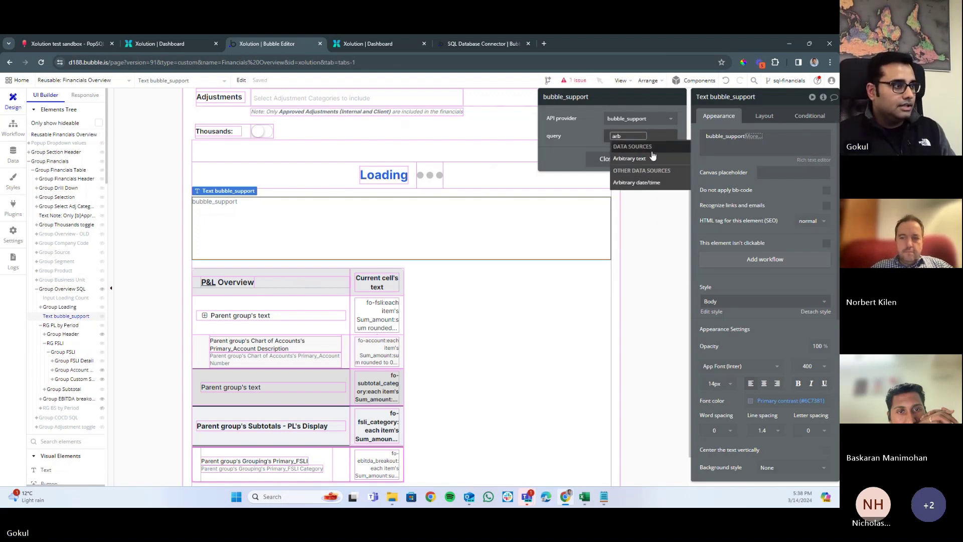
left_click(646, 160)
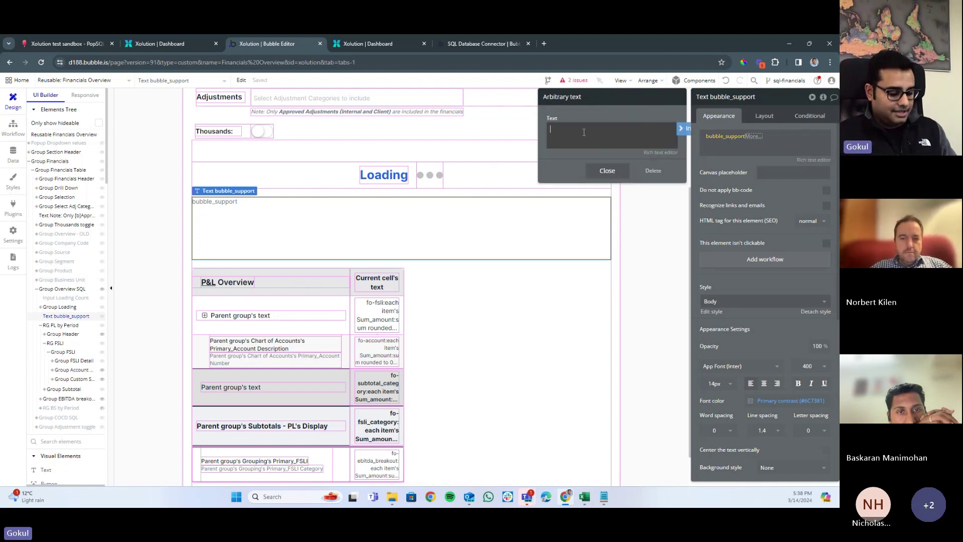
key("ctrl+v")
Remove the blank line before GROUP BY from the query text in the rich text editor and save it
left_click(658, 287)
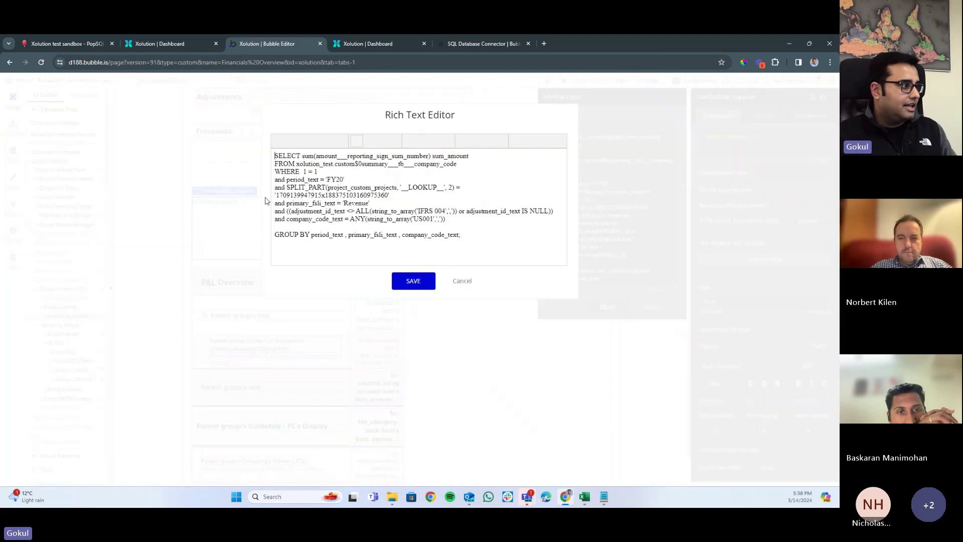
left_click(297, 219)
key("BackSpace")
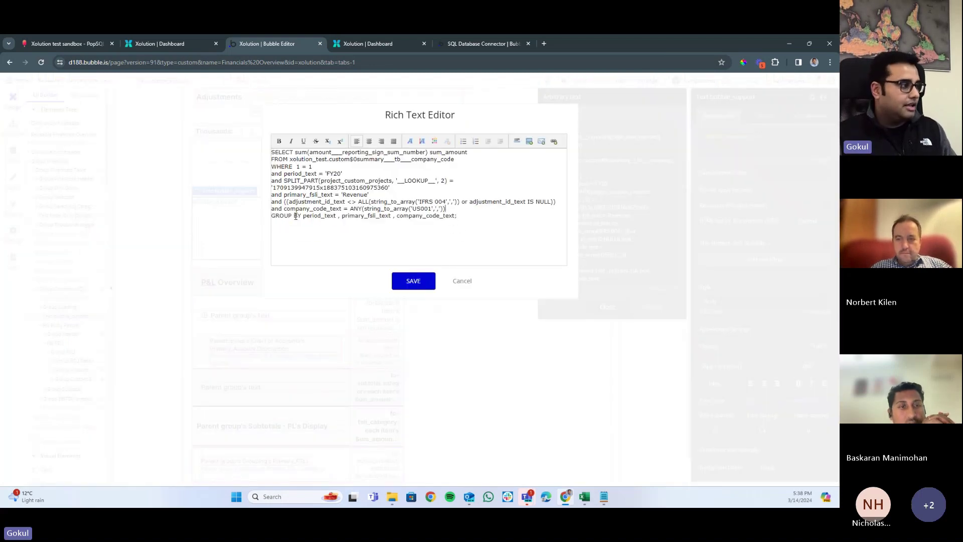
left_click(413, 281)
Extend the bubble_support expression with each item's Sum_amount followed by the :sum operator
left_click(753, 136)
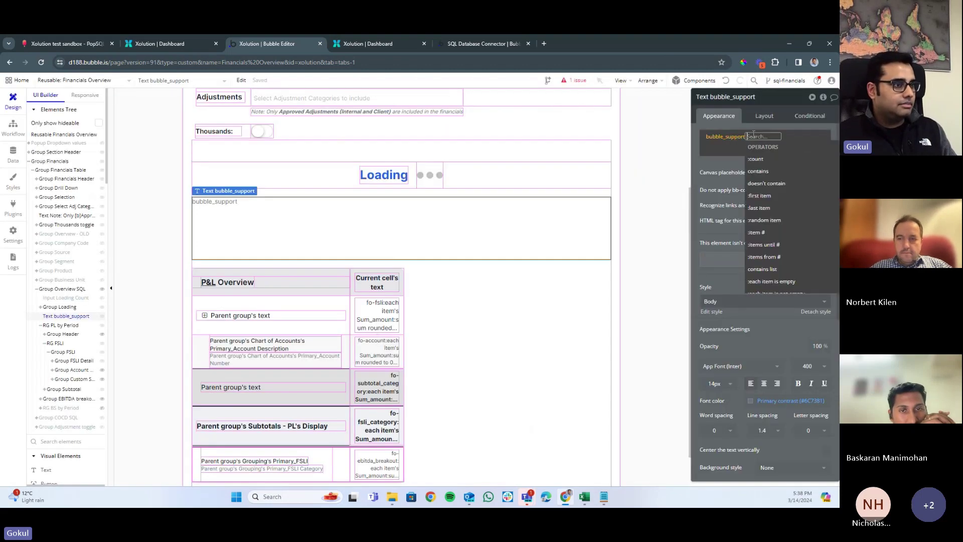
type("amo")
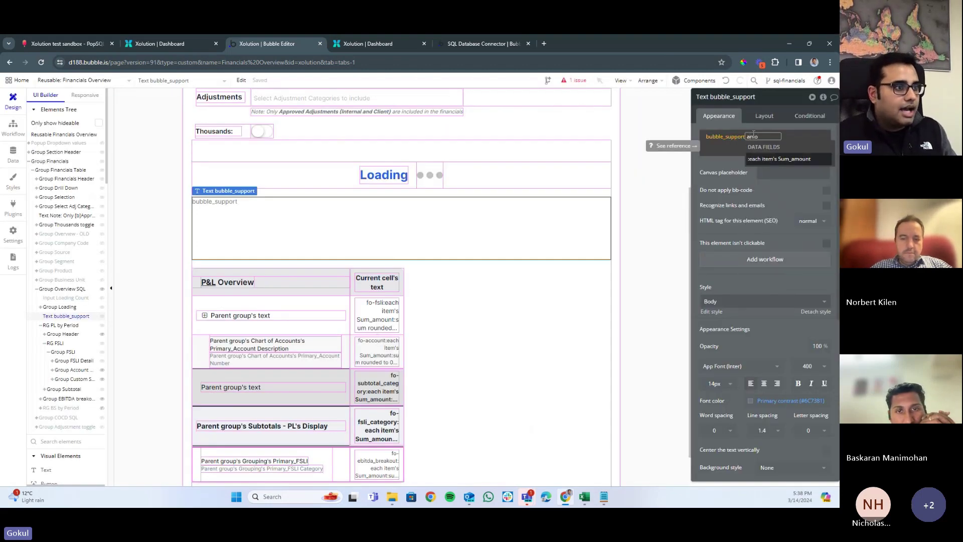
left_click(780, 160)
type("sum")
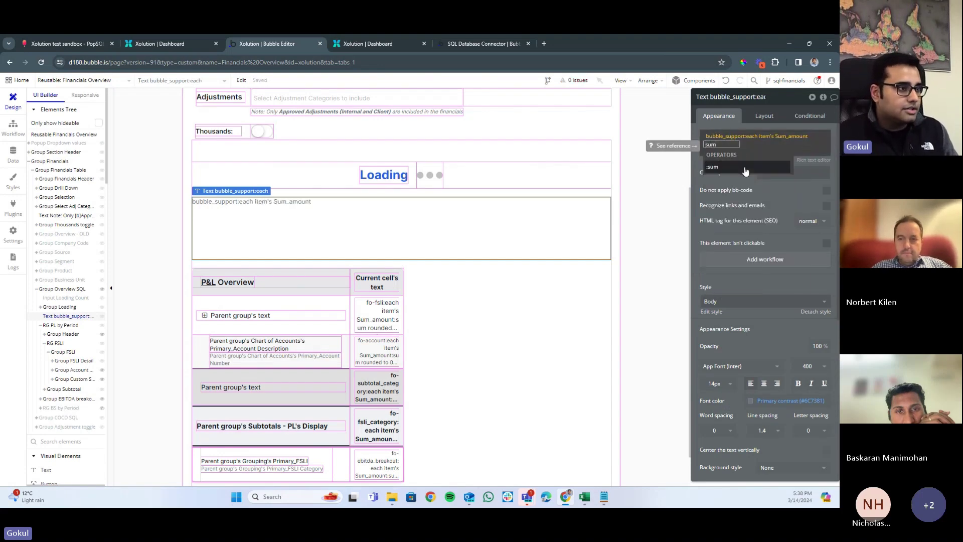
left_click(743, 166)
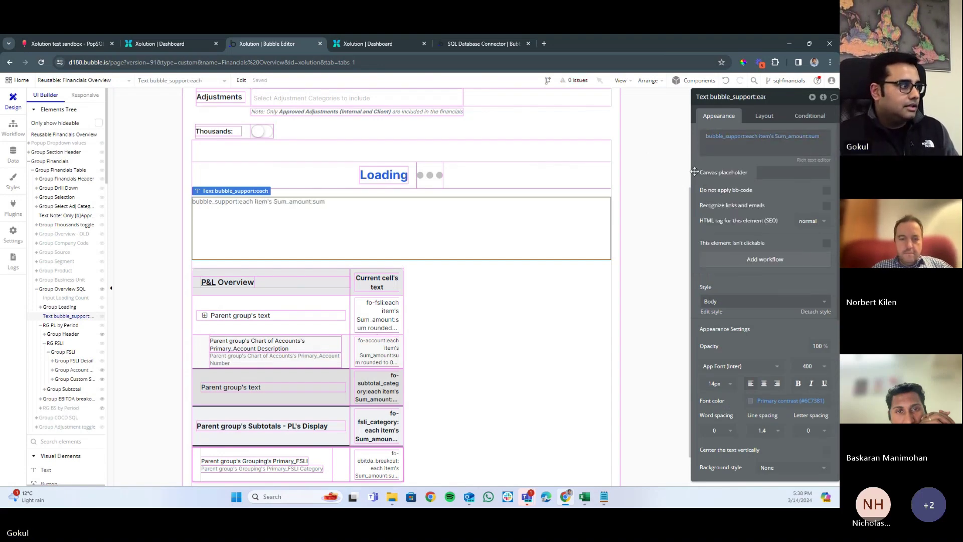
Check the Accordion project's Consolidated Financials on the Xolution dashboard against the SQL statement in Notepad
left_click(339, 48)
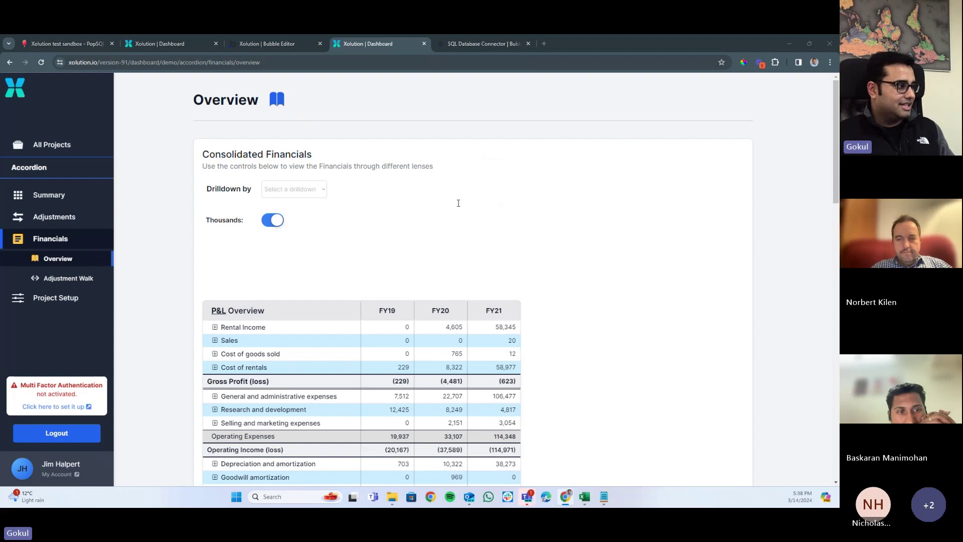
key("alt+Tab")
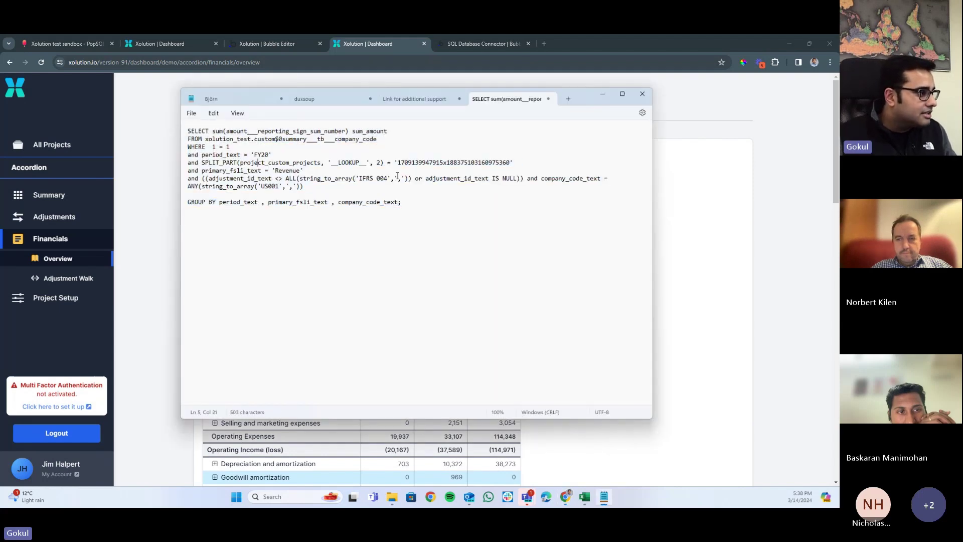
left_click(423, 235)
key("alt+Tab")
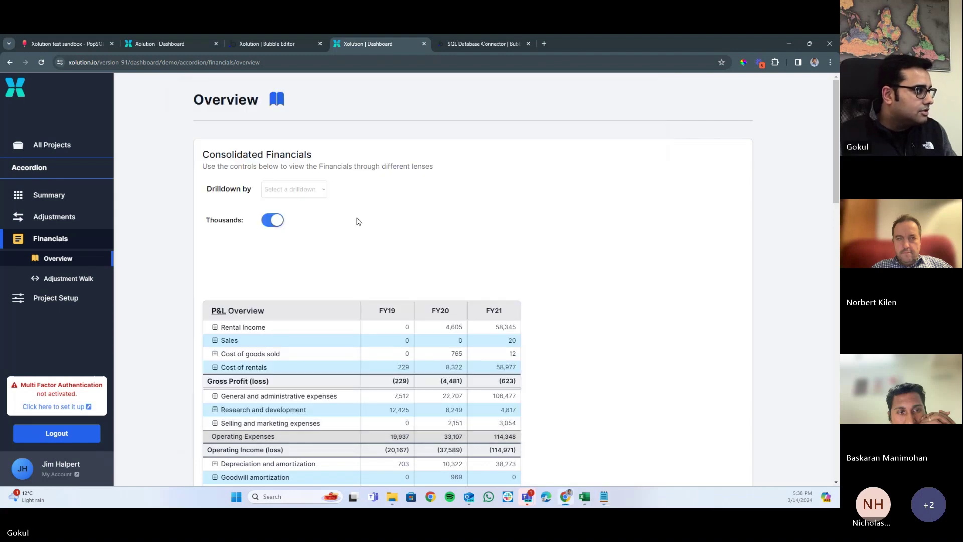
Reload the dashboard's project list and open the financials overview of the Acme TEST project
left_click(60, 144)
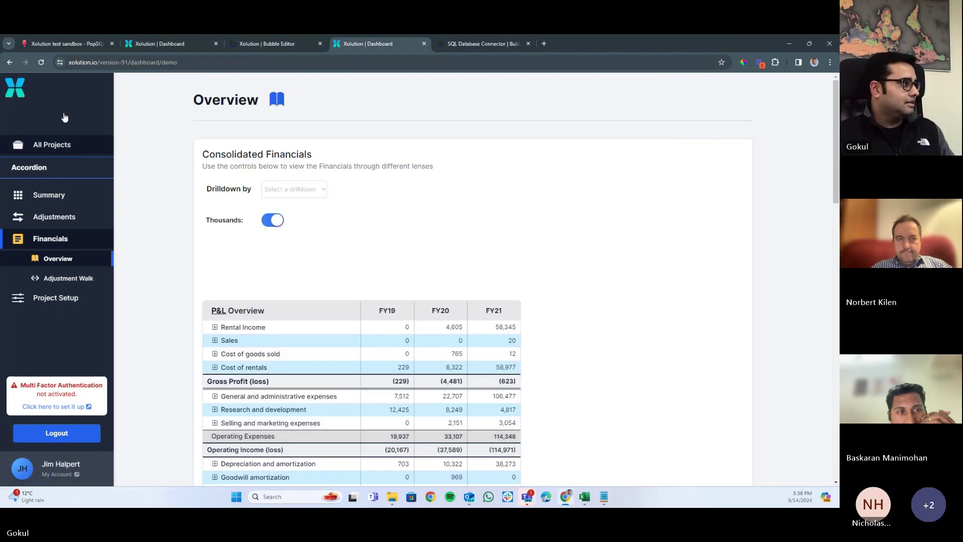
left_click(41, 65)
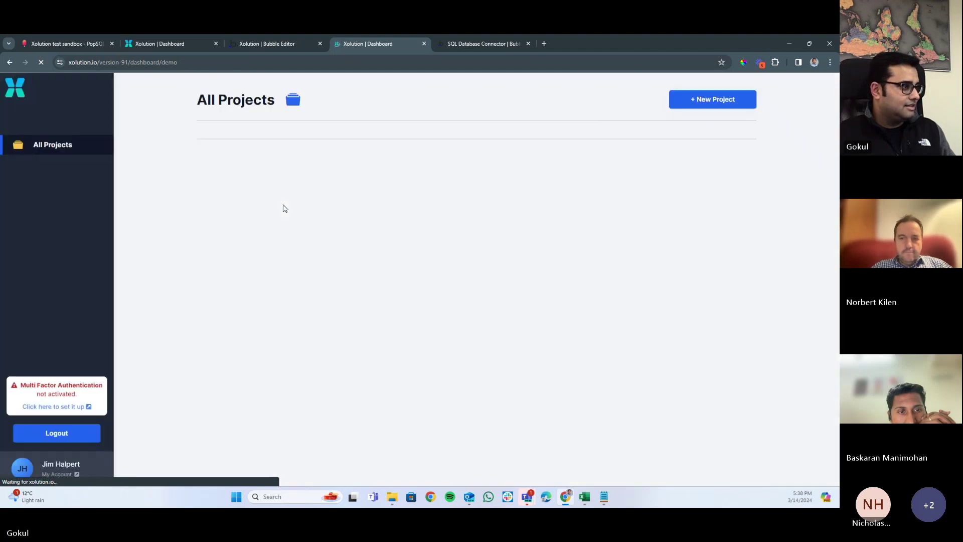
left_click(269, 210)
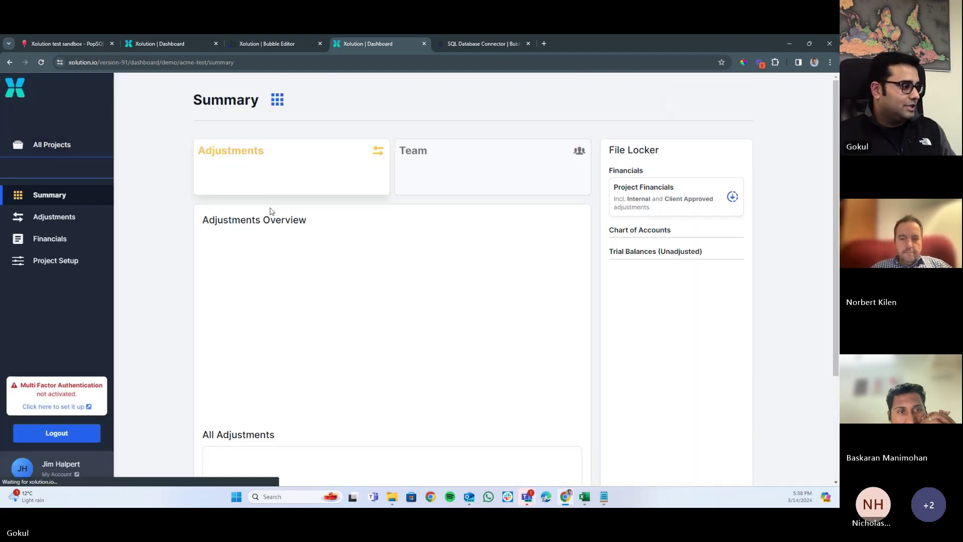
left_click(64, 240)
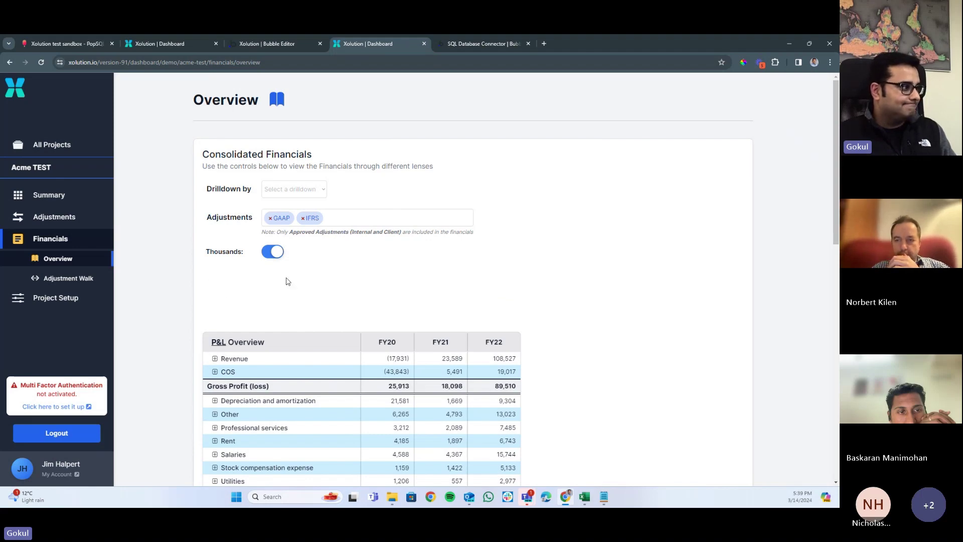
Glance at the SQL statement in Notepad, return to Bubble's SQL Database Connector settings, and highlight the bubble_support query
key("alt+Tab")
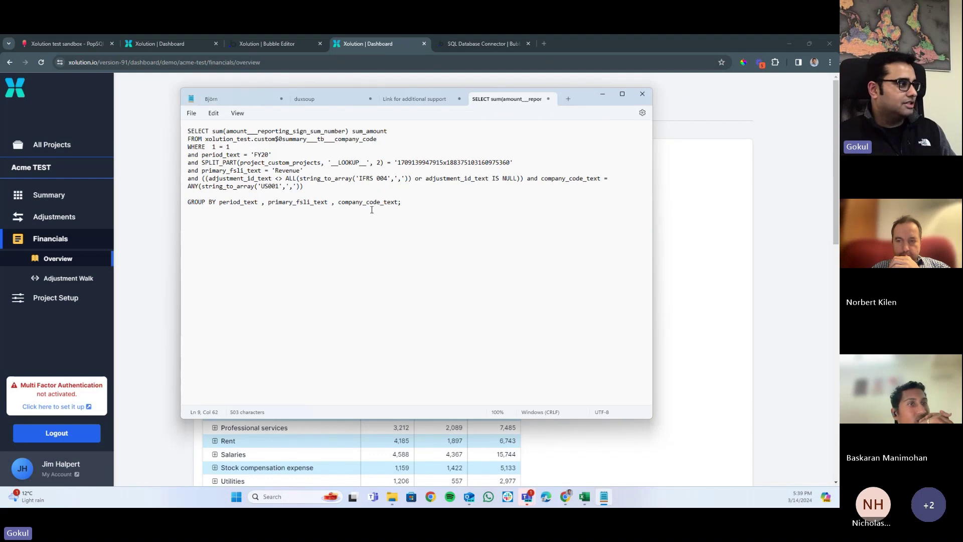
left_click(269, 41)
left_click(269, 41)
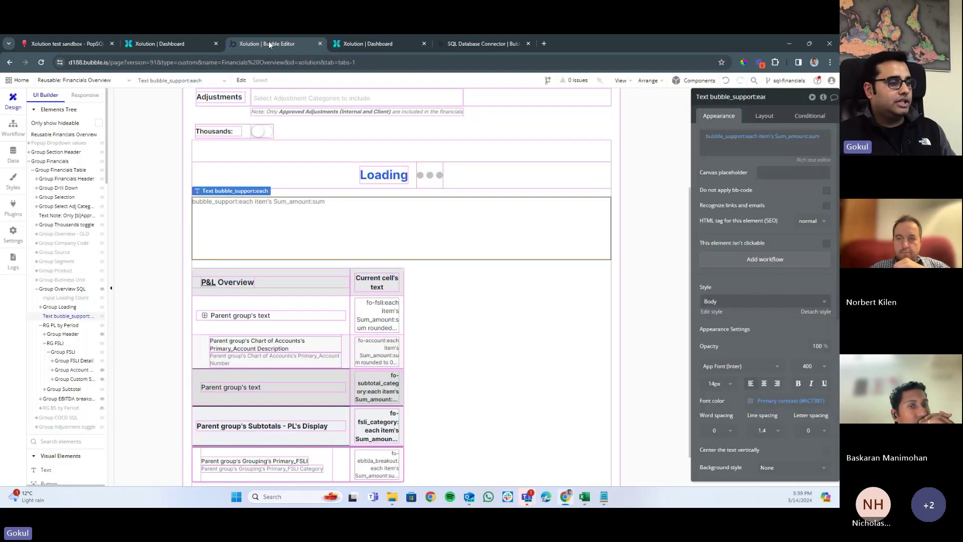
left_click(10, 213)
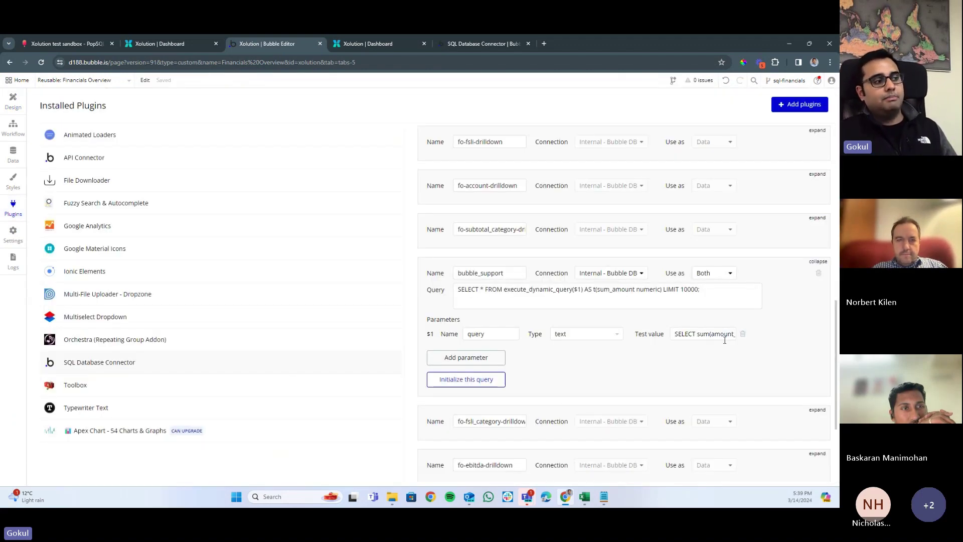
scroll(555, 286, "up", 10)
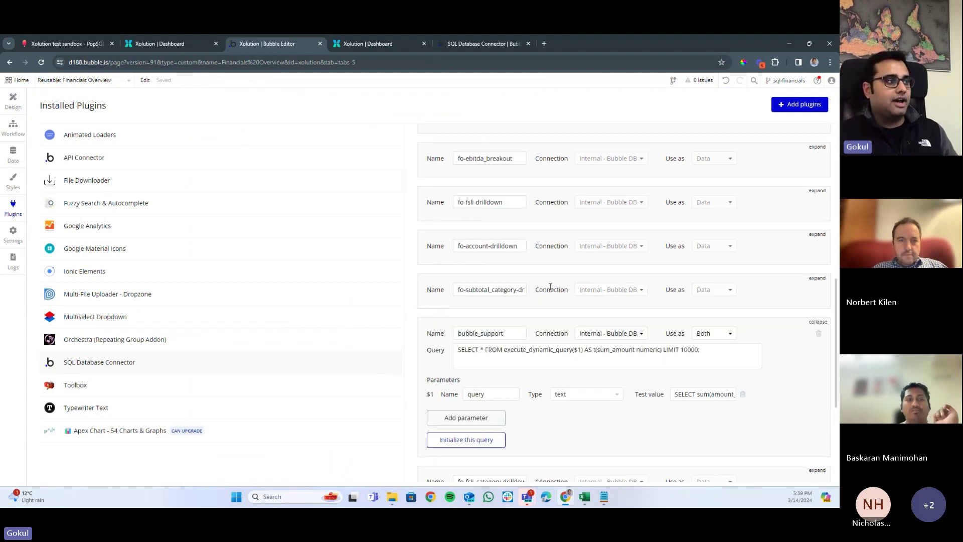
scroll(536, 265, "down", 9)
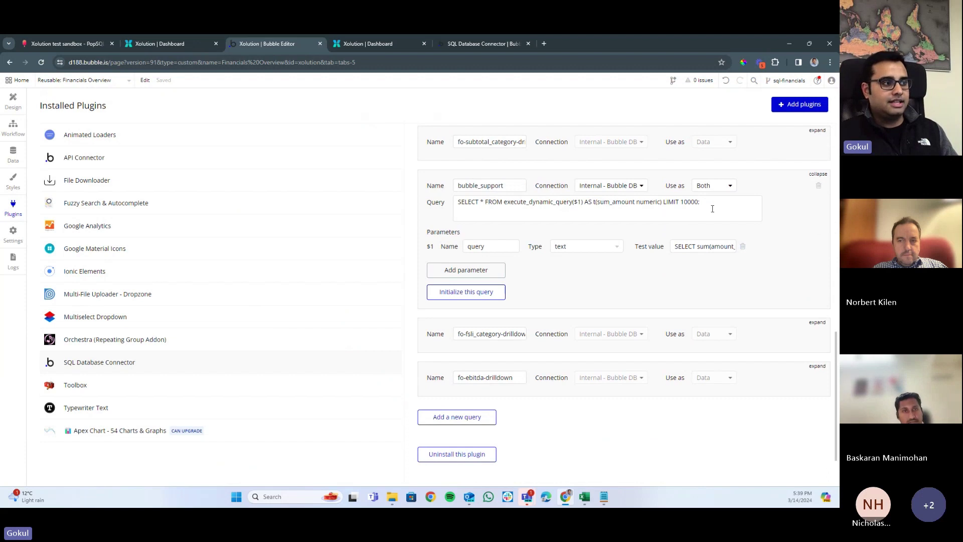
left_click_drag(711, 207, 415, 204)
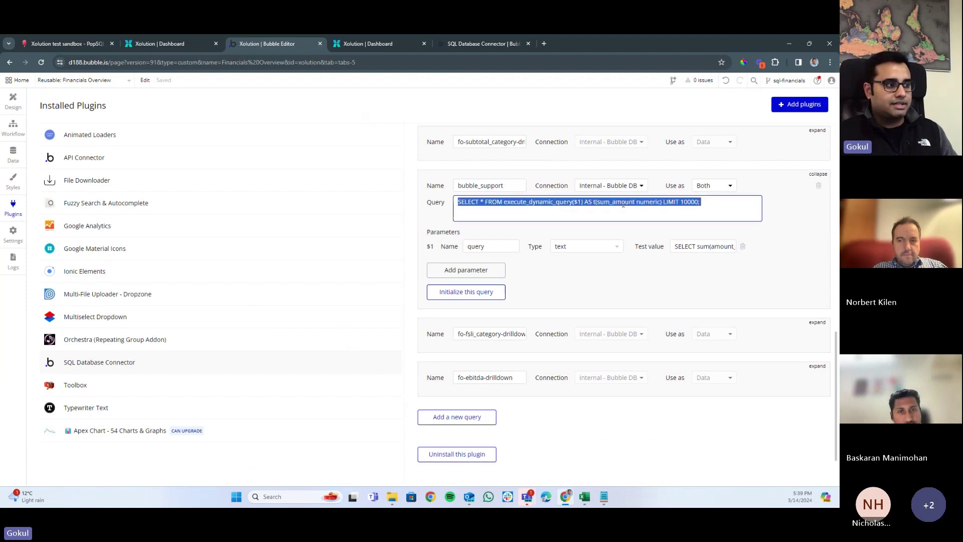
Point out the sum_amount column and its numeric type in the bubble_support query's result definition
left_click(615, 208)
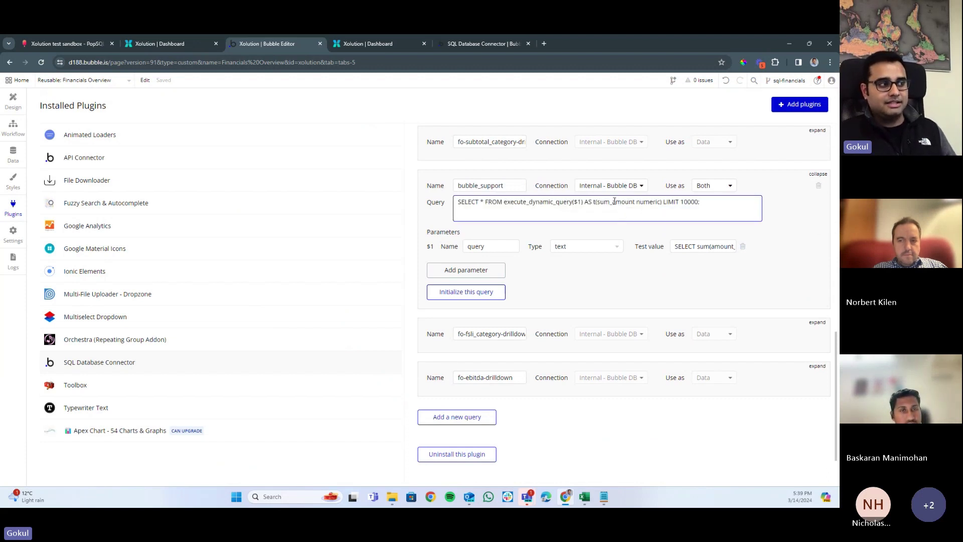
left_click_drag(612, 203, 602, 204)
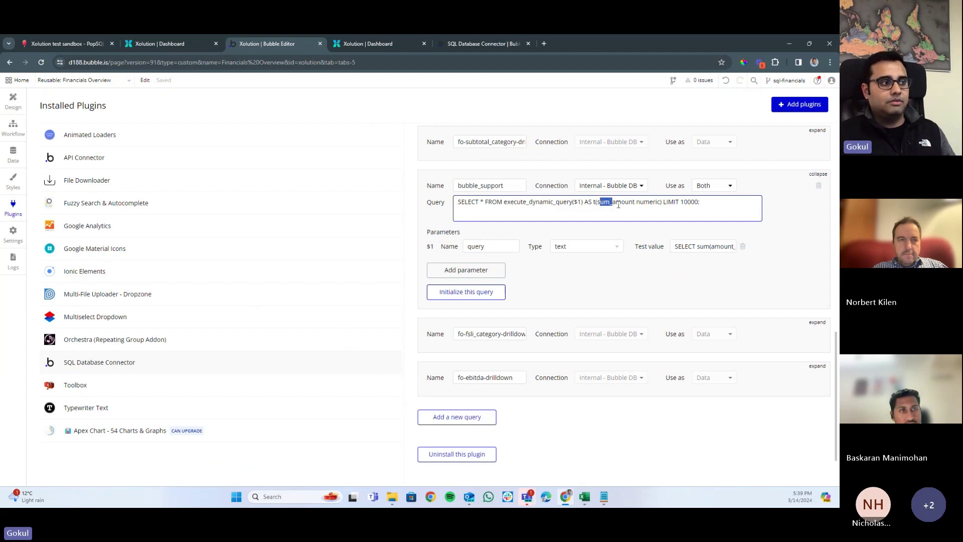
double_click(618, 204)
double_click(648, 202)
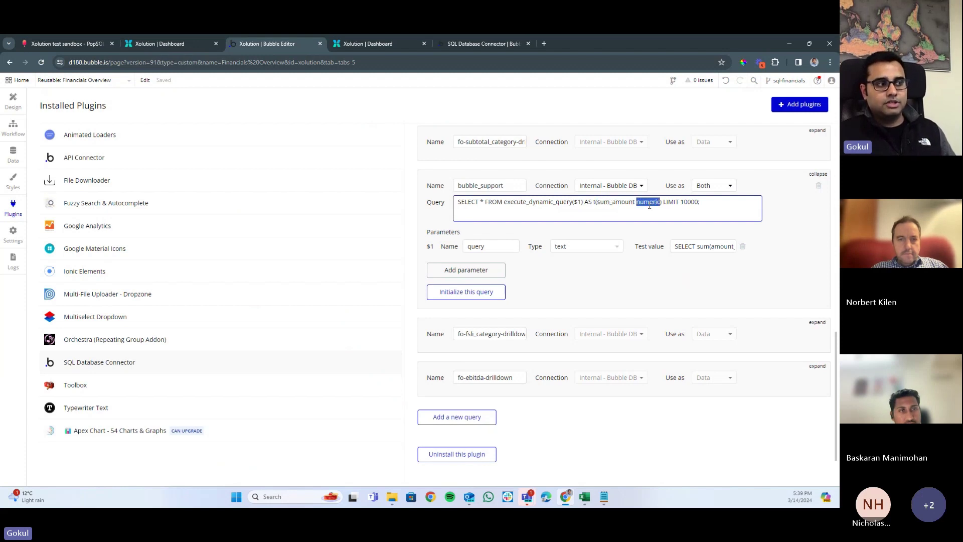
left_click(623, 215)
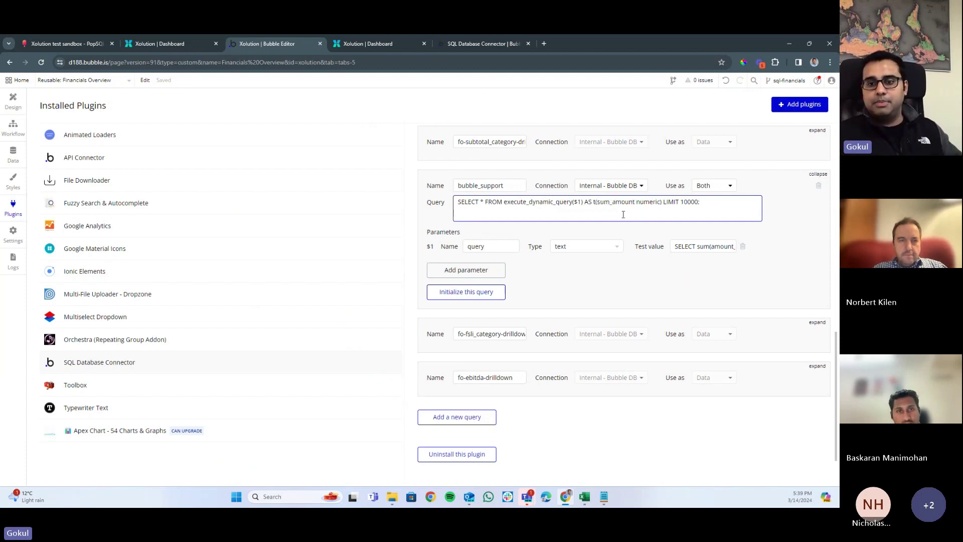
left_click(637, 295)
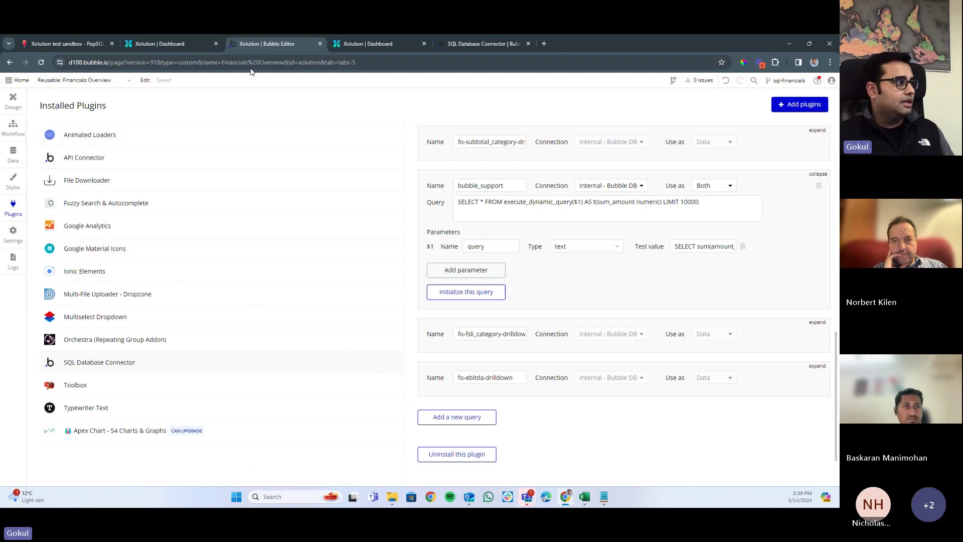
Switch to the Xolution dashboard and open the Adjustment Walk of the Acme Corp. Carveout Financials project
left_click(191, 45)
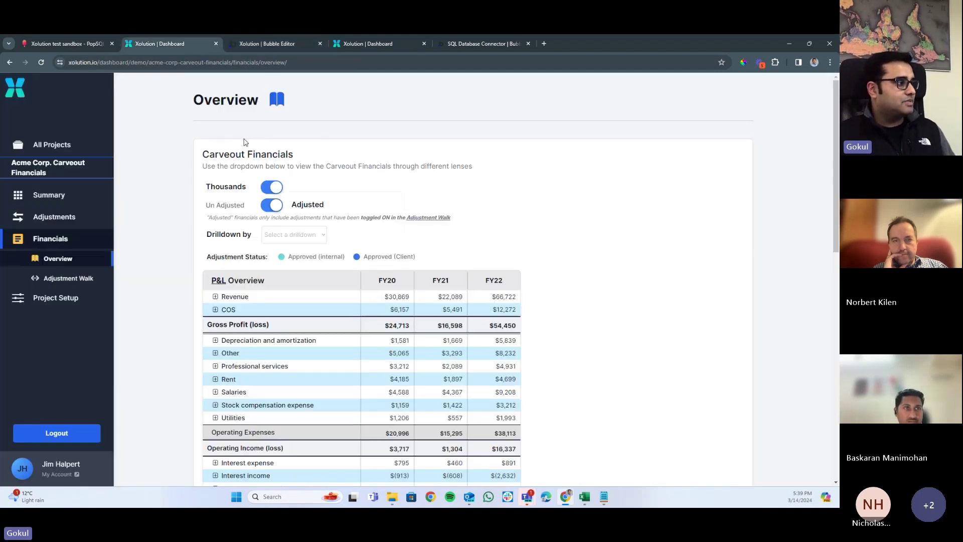
left_click(78, 279)
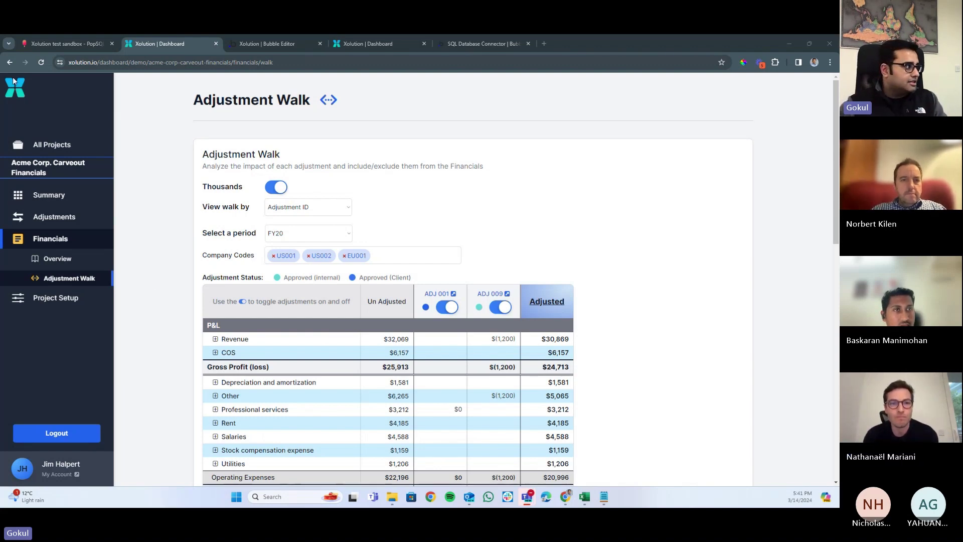
Switch to PopSQL and inspect the columns of the custom$0summary___tb table and the SQL queries in the Xolution test sandbox
left_click(63, 43)
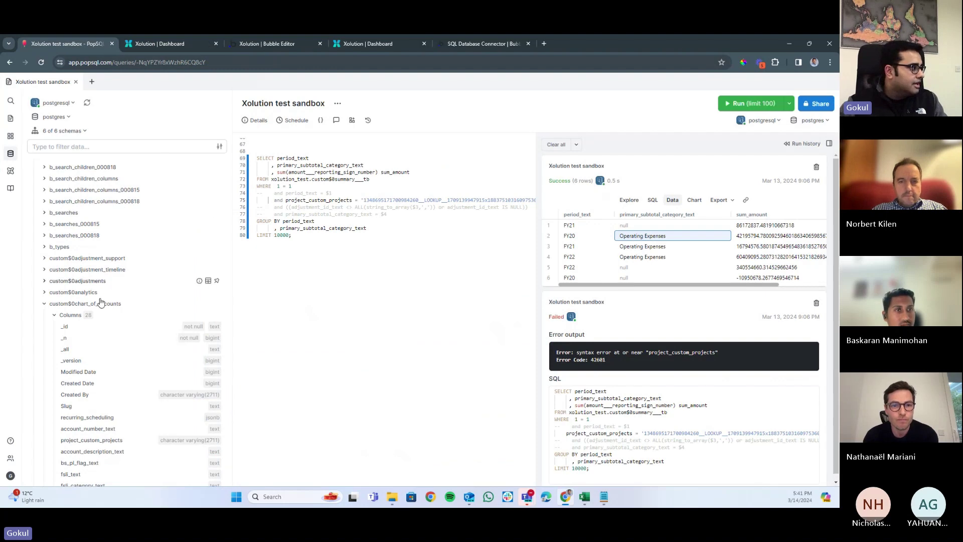
scroll(90, 291, "down", 2)
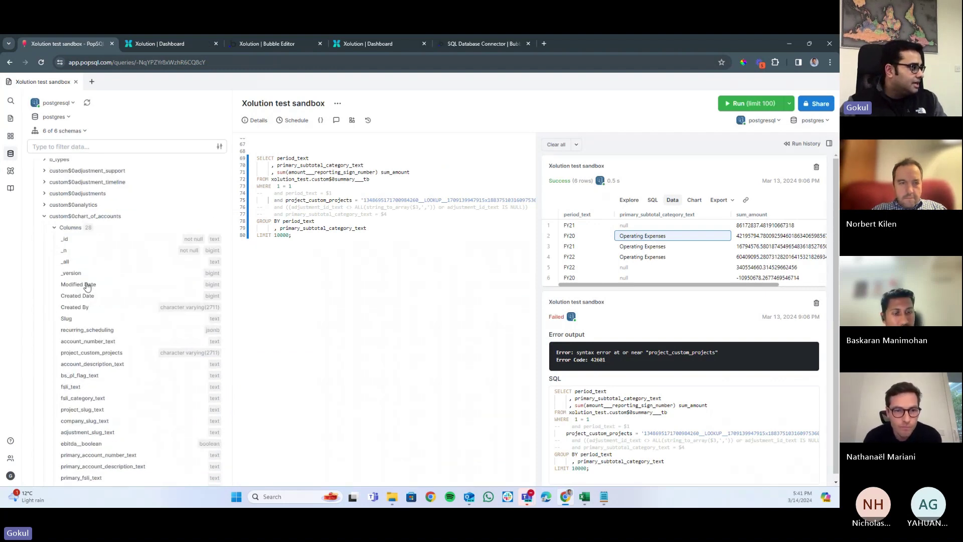
scroll(88, 286, "up", 2)
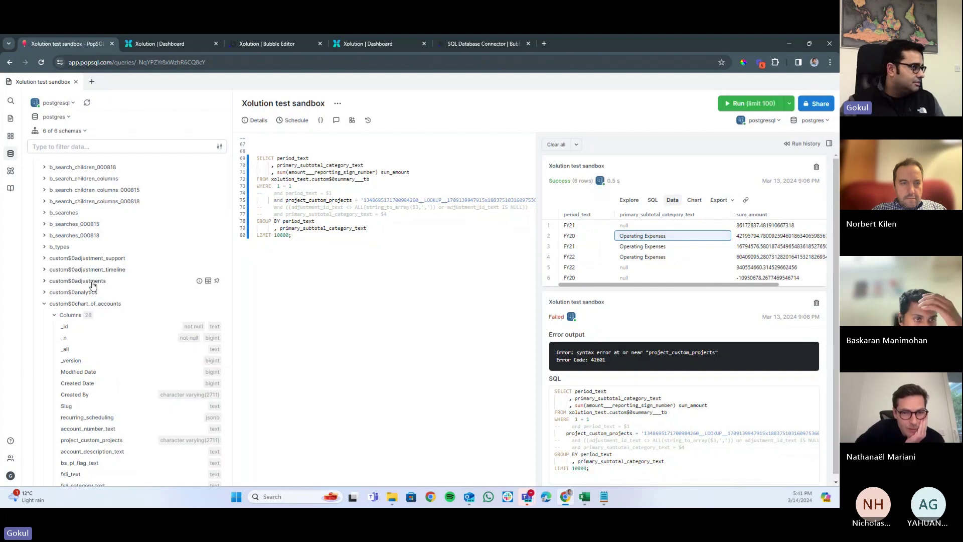
left_click(44, 304)
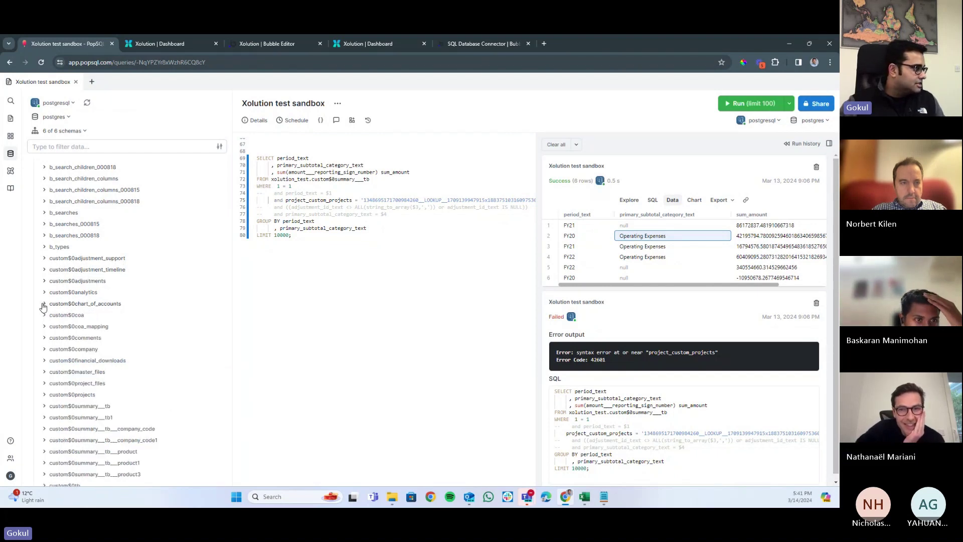
scroll(61, 340, "down", 3)
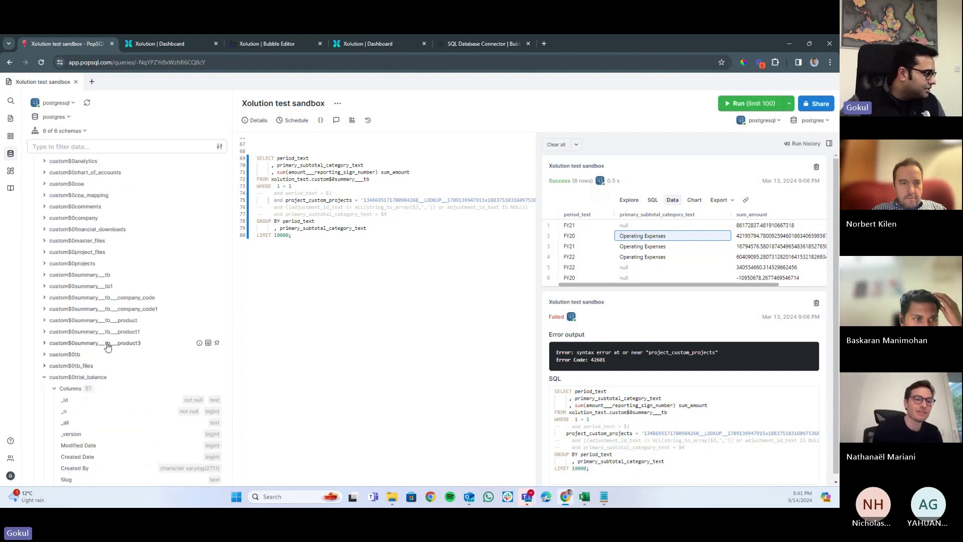
left_click(45, 276)
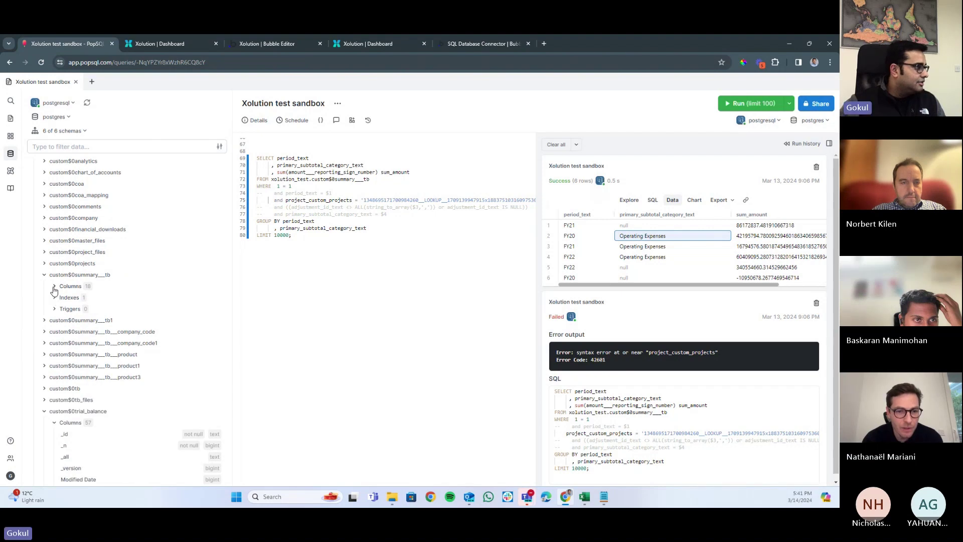
left_click(53, 286)
scroll(114, 327, "down", 2)
scroll(301, 276, "up", 5)
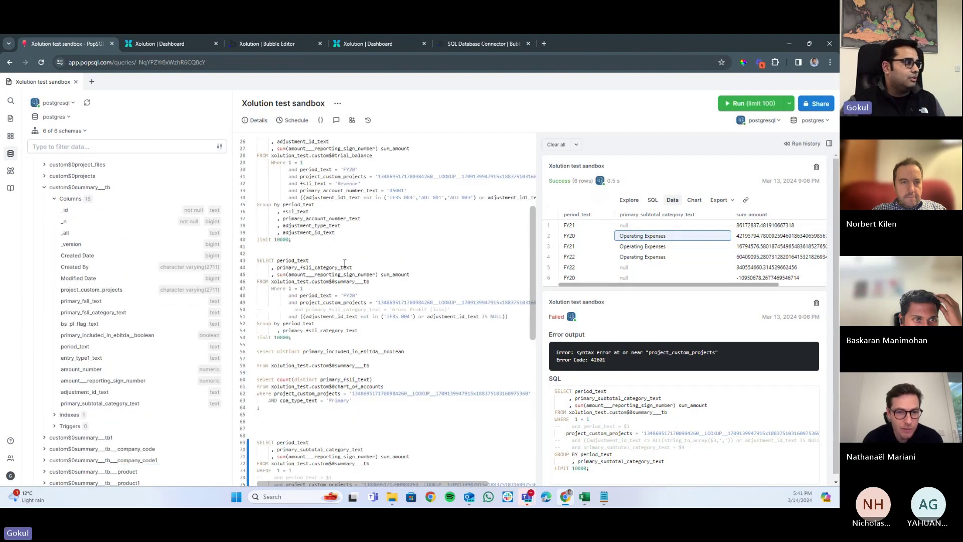
scroll(344, 262, "up", 4)
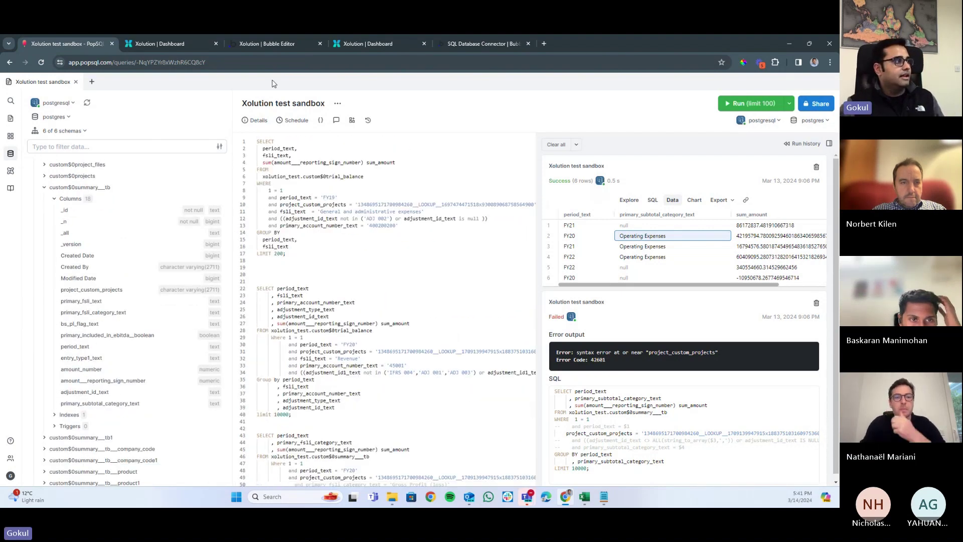
Glance at Bubble's SQL query settings and the Acme TEST overview, and return to the Carveout Financials Adjustment Walk
left_click(270, 45)
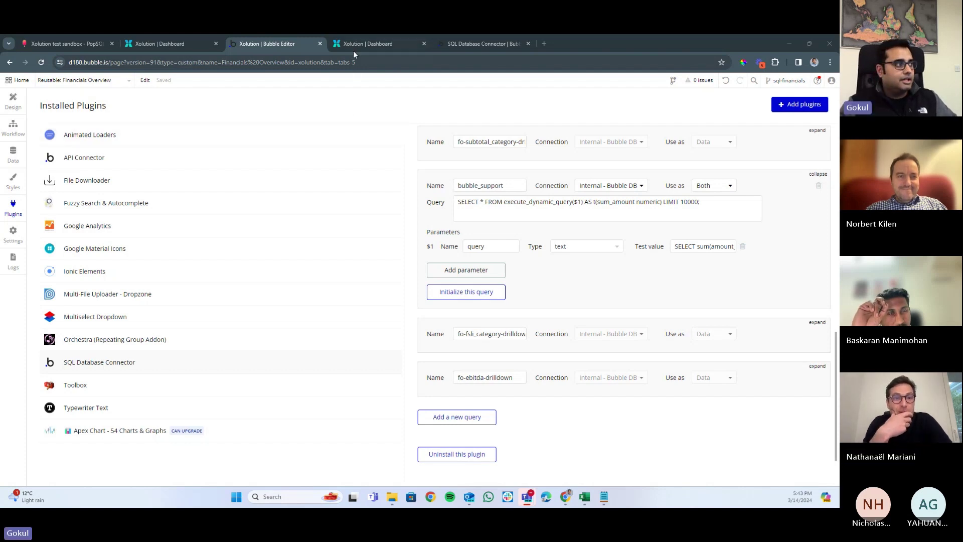
mouse_move(354, 46)
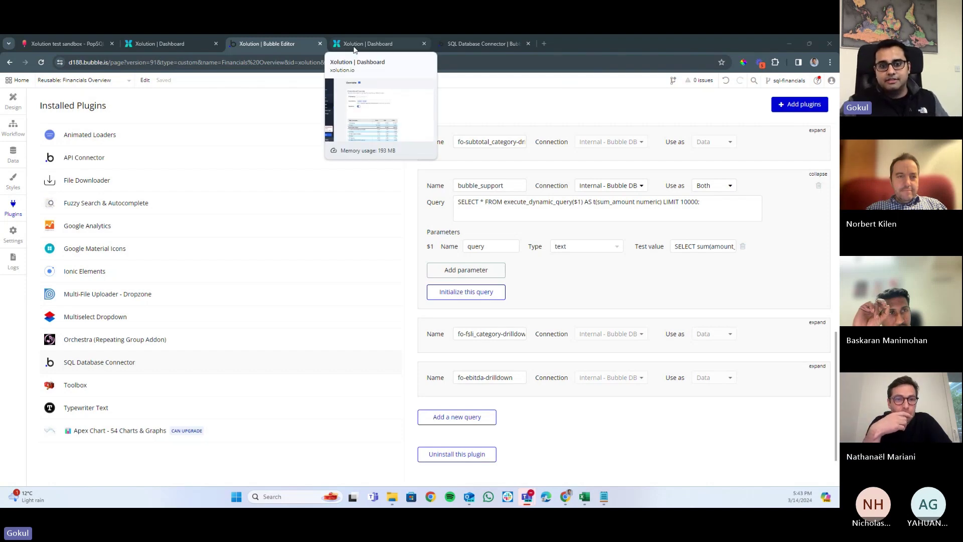
left_click(353, 46)
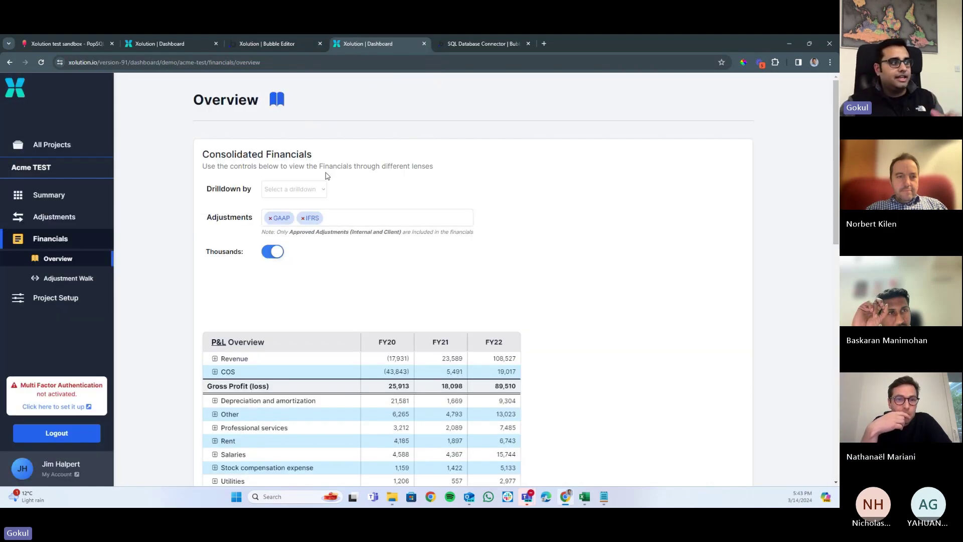
left_click(151, 45)
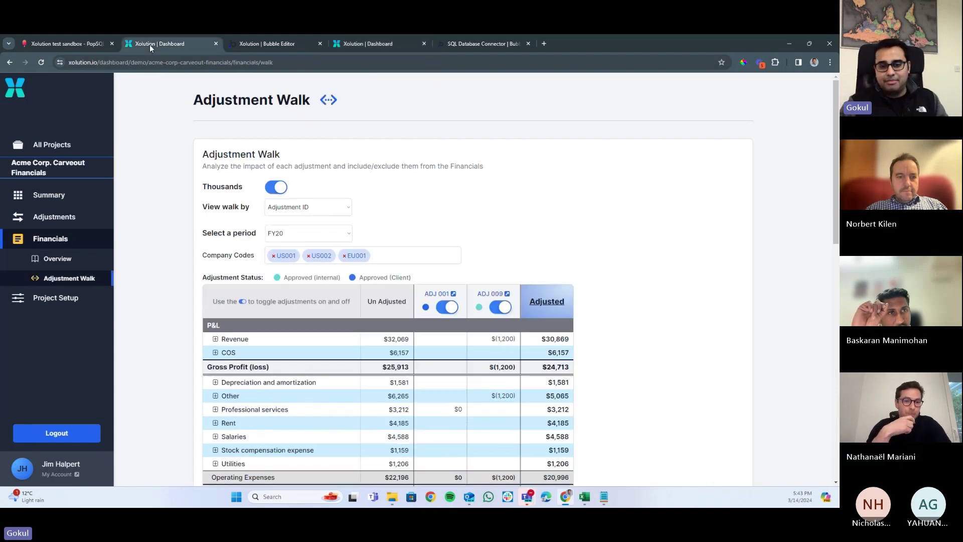
Set the Adjustment Walk's period to FY22 and limit its company codes to US001 and EU001
left_click(307, 233)
left_click(308, 257)
left_click(308, 236)
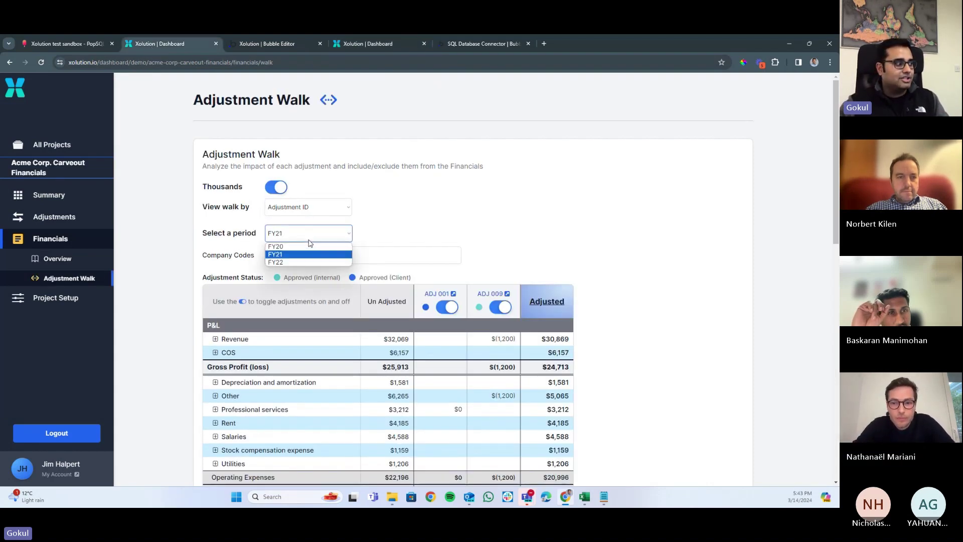
left_click(309, 254)
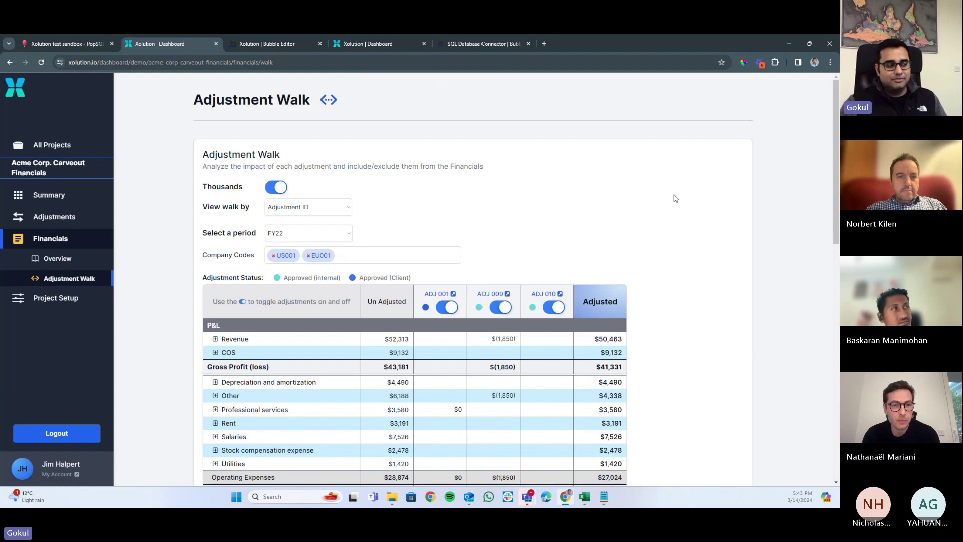
Review the FY22 Adjustment Walk table, expanding the Revenue row to view its accounts and collapsing it again
scroll(672, 276, "down", 2)
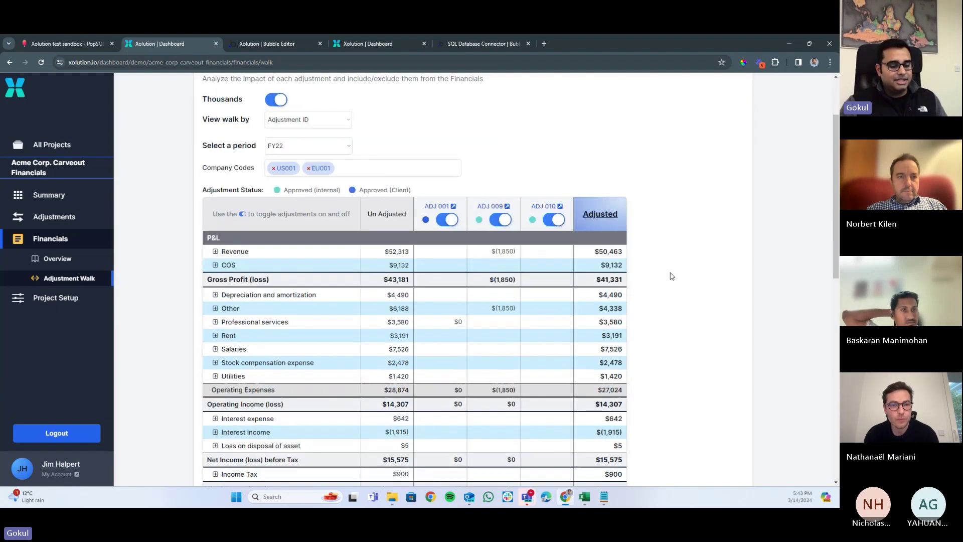
scroll(669, 275, "up", 1)
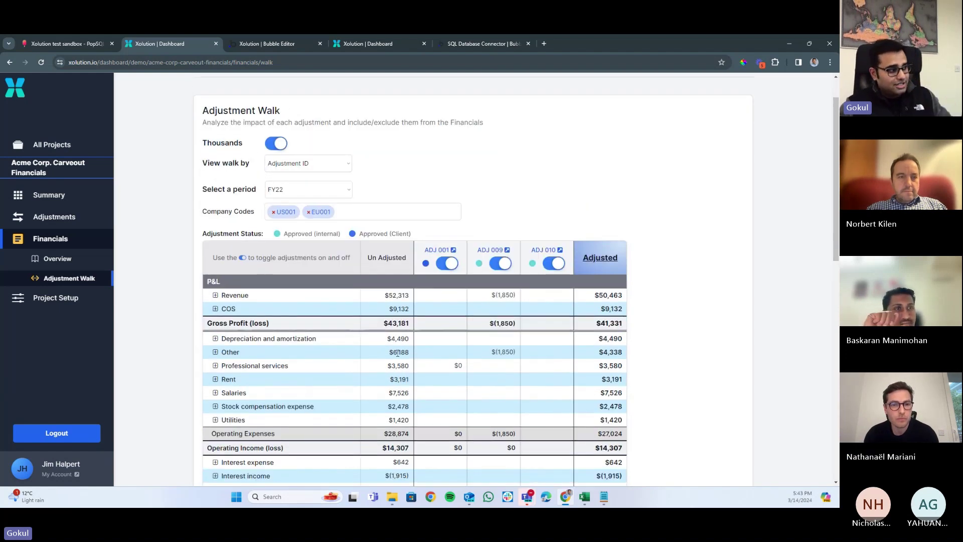
scroll(243, 348, "down", 2)
scroll(243, 347, "up", 1)
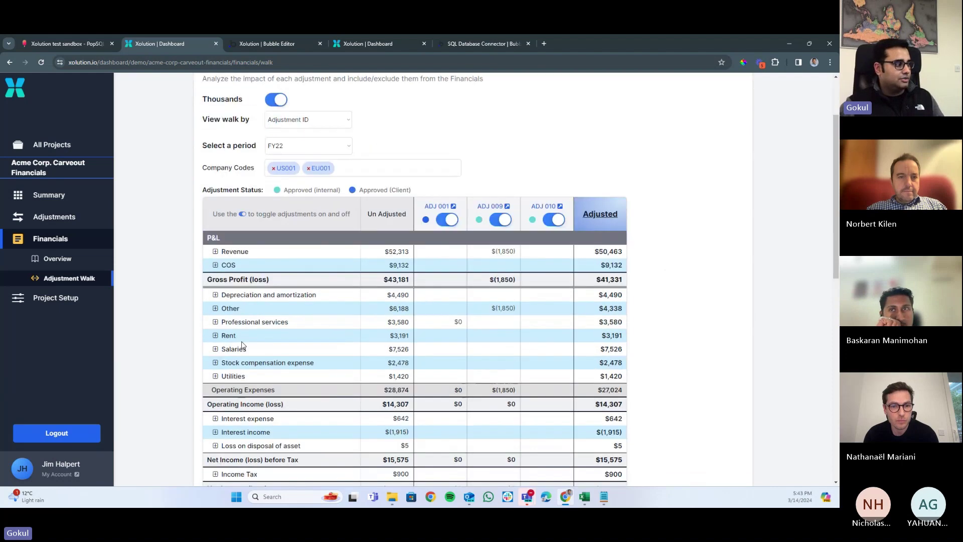
left_click(216, 251)
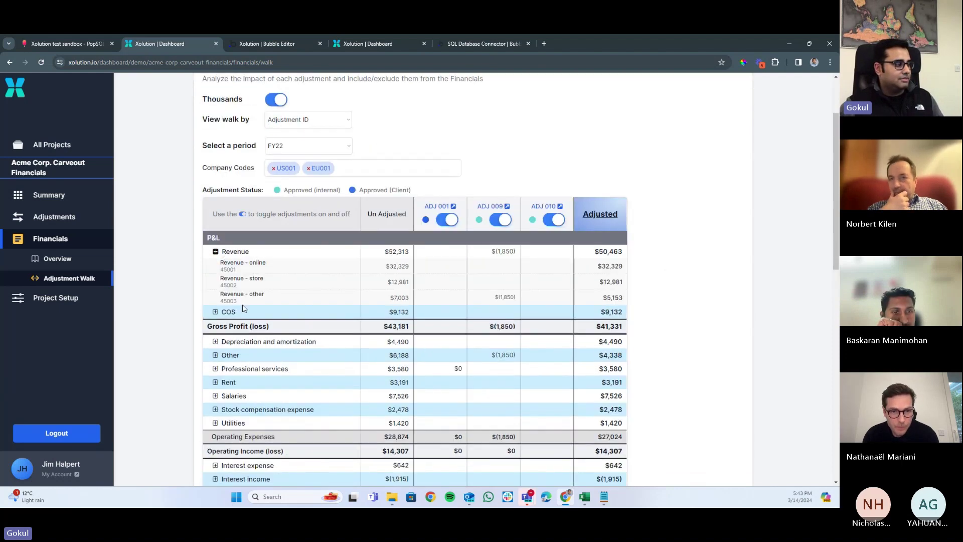
left_click(216, 251)
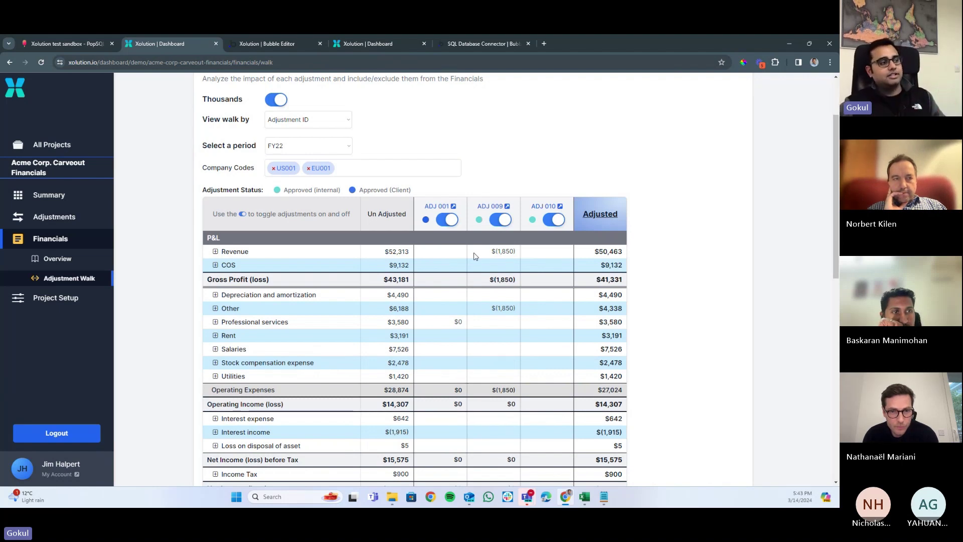
scroll(476, 256, "up", 1)
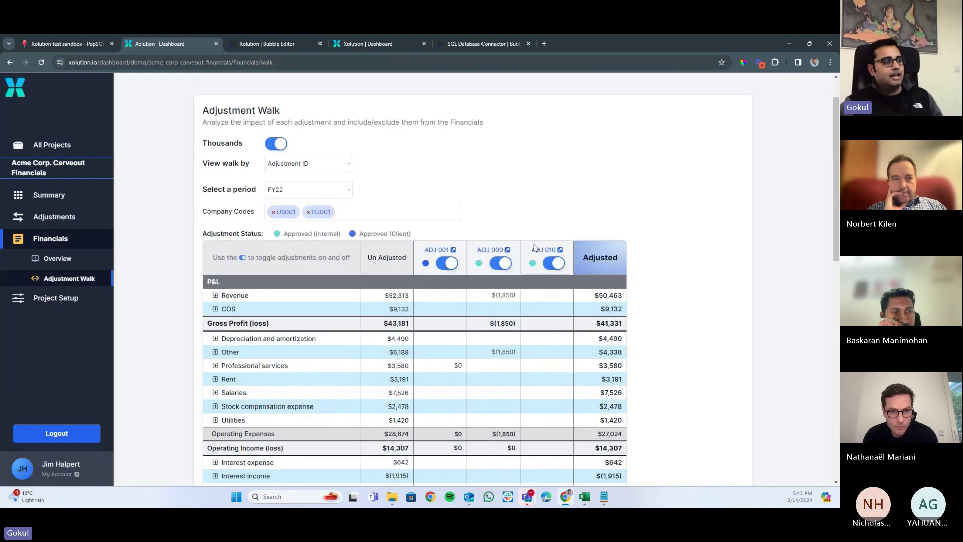
Exclude adjustment ADJ 009 from the Adjustment Walk, include it again, and look over the table
left_click(504, 265)
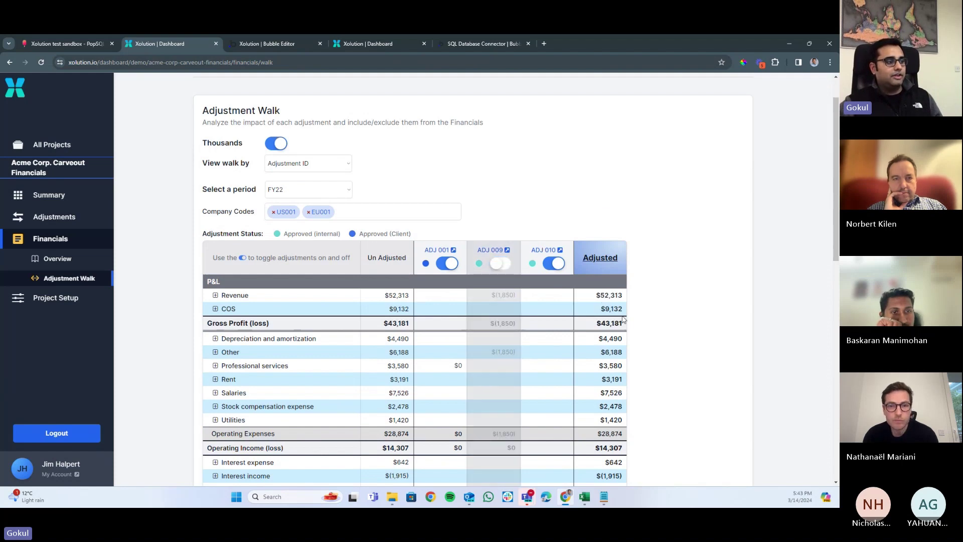
left_click(500, 264)
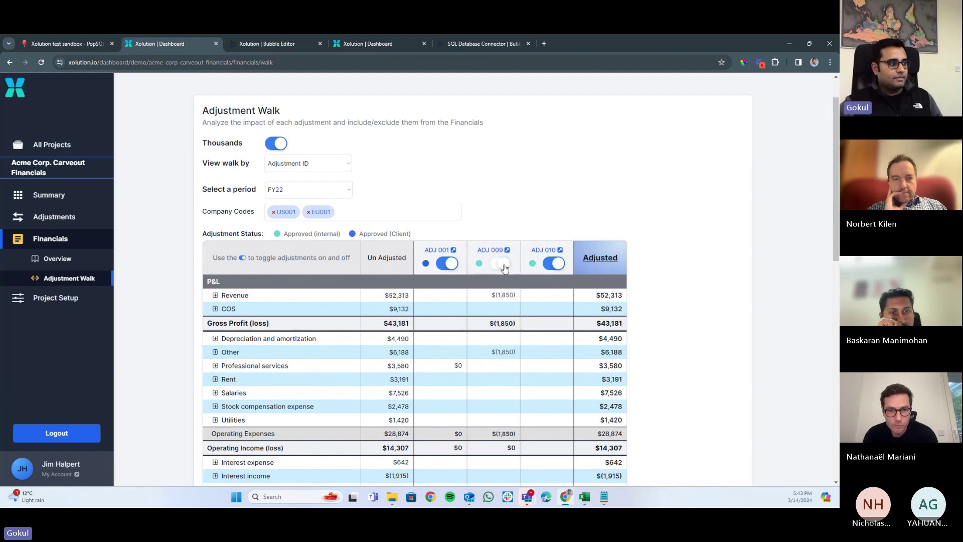
scroll(545, 314, "down", 4)
scroll(544, 313, "up", 5)
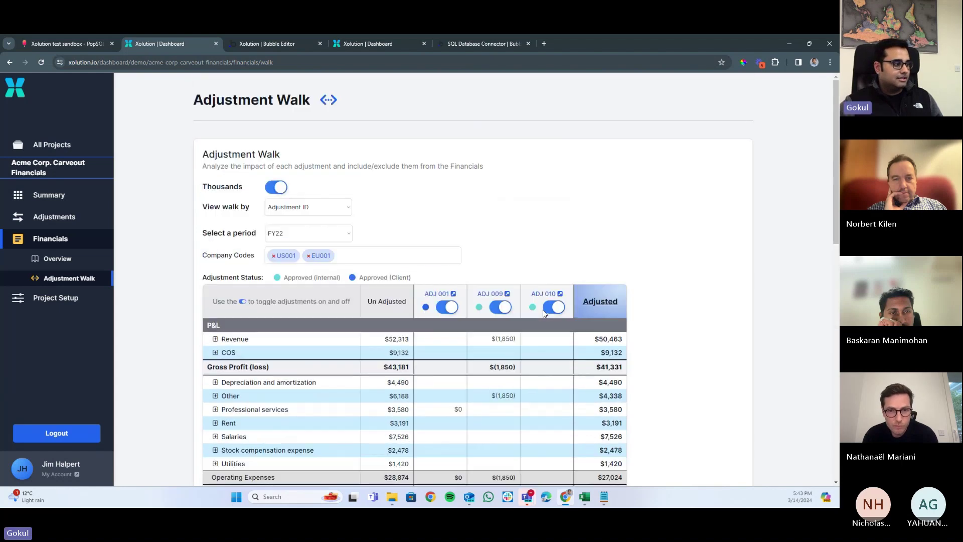
scroll(544, 314, "down", 2)
scroll(544, 311, "up", 4)
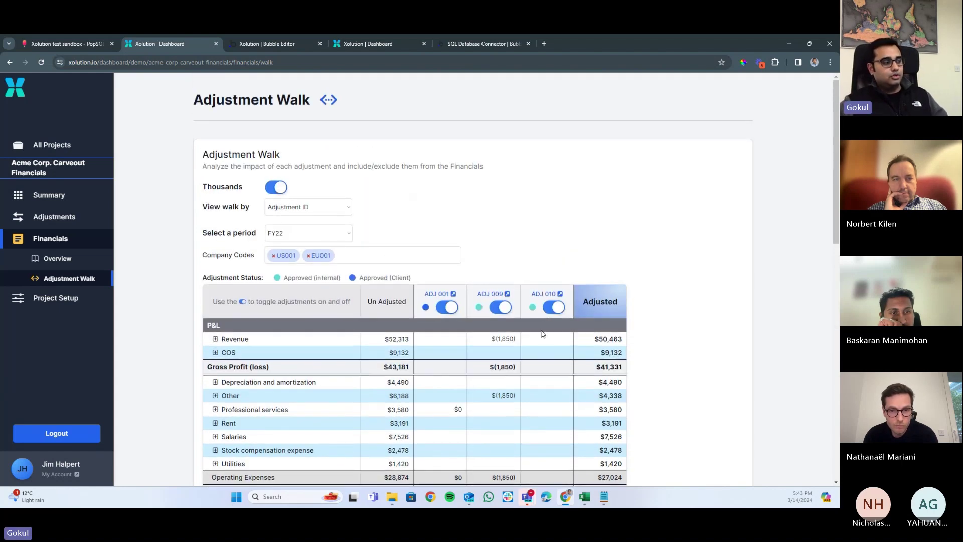